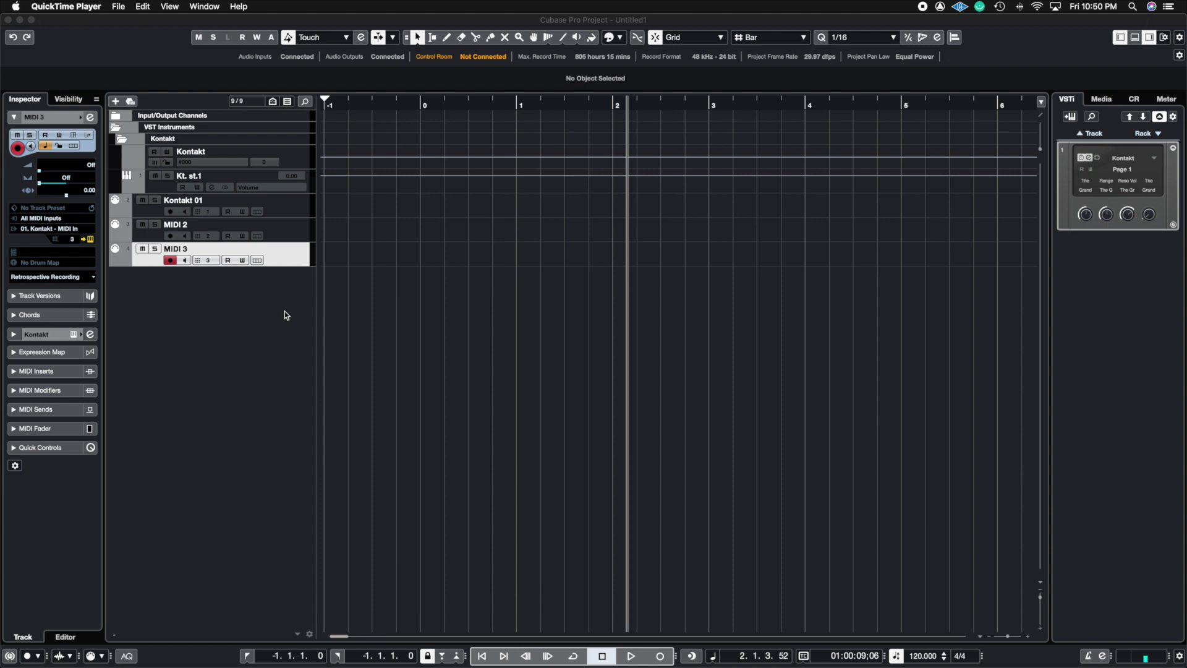
# - Examine the single and multiple channel selection options in the Export Audio Mixdown dialog
pyautogui.click(173, 84)
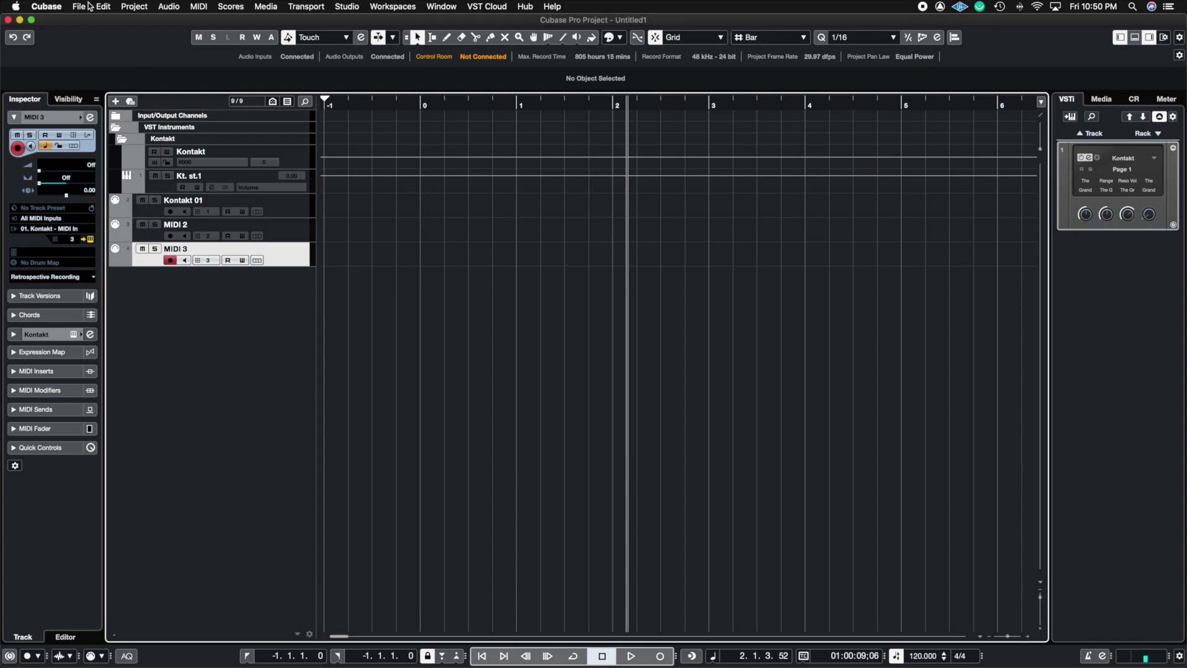
pyautogui.click(80, 6)
pyautogui.moveTo(124, 173)
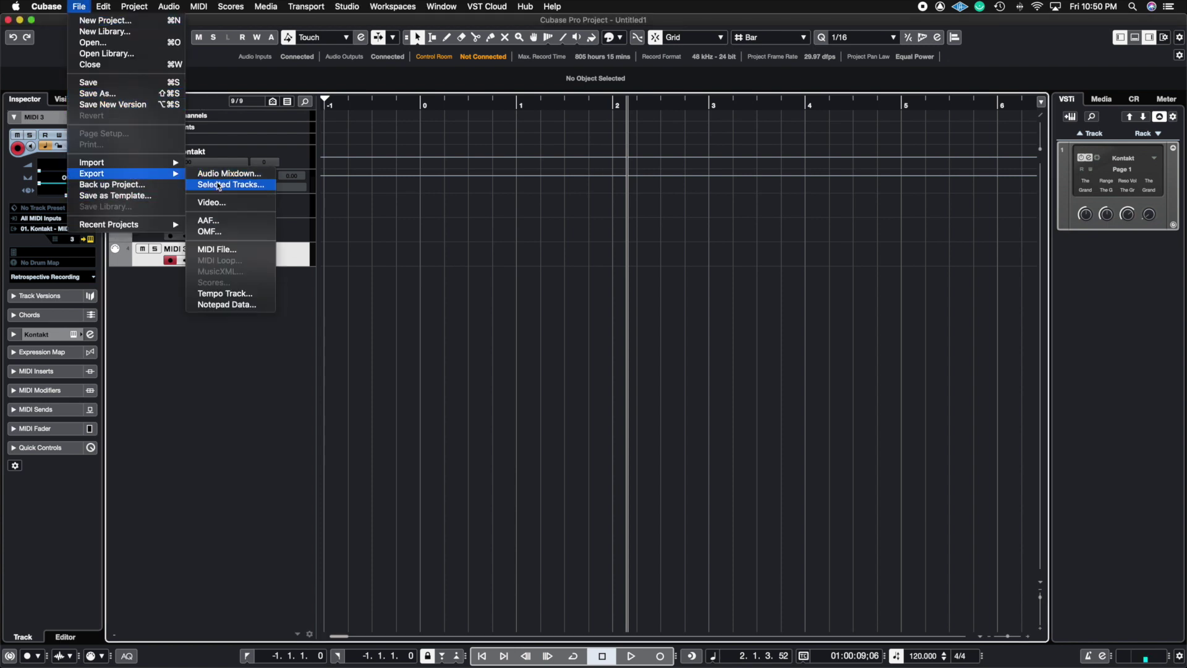
pyautogui.click(219, 173)
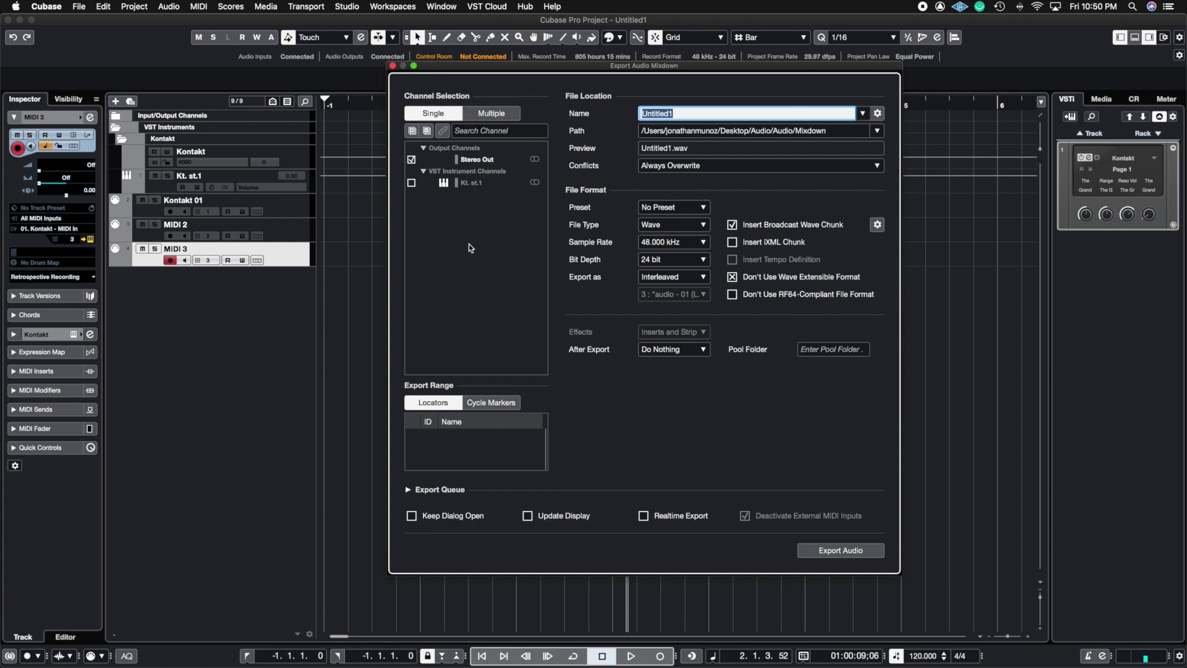
pyautogui.click(489, 114)
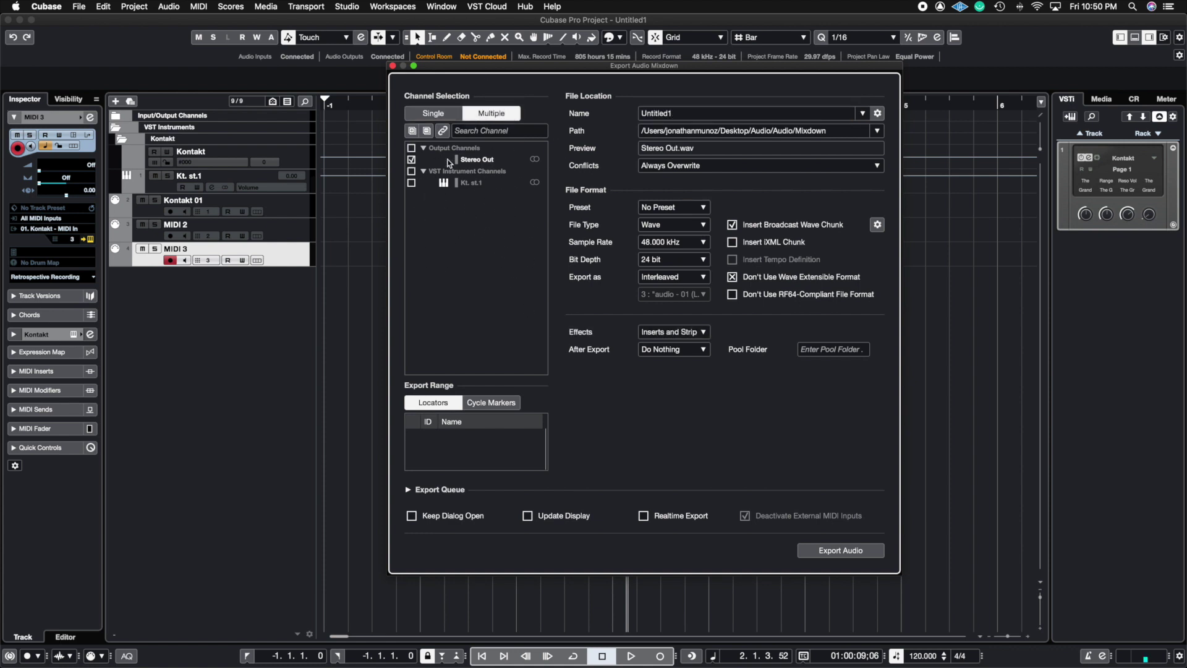
pyautogui.click(458, 114)
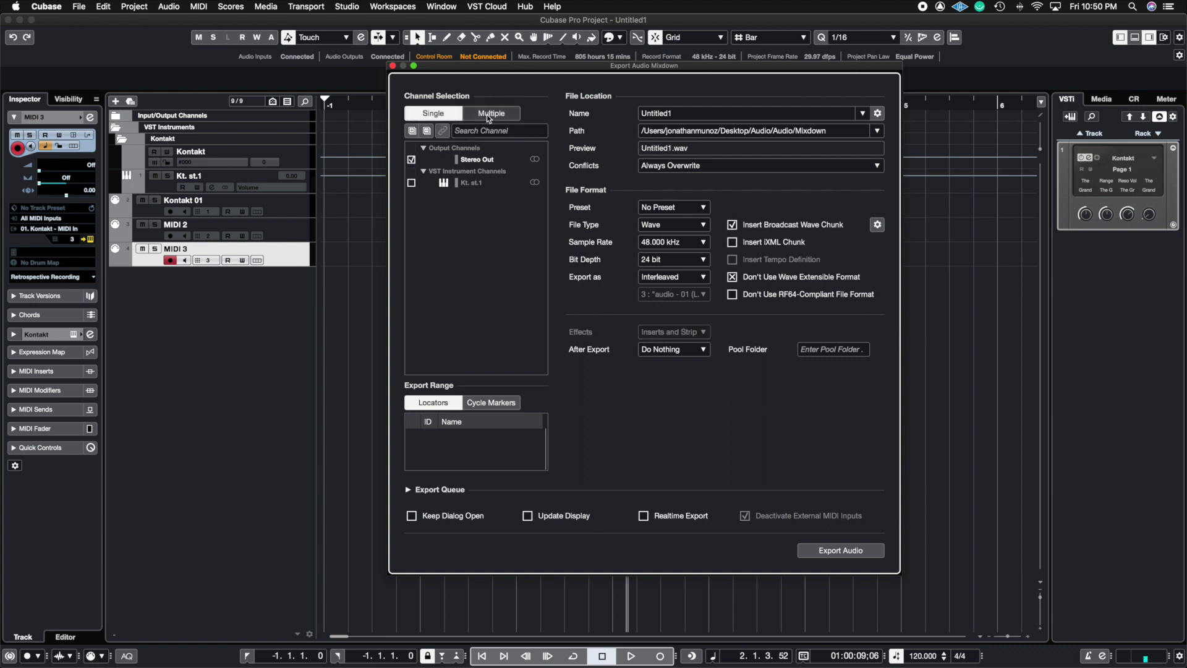
pyautogui.click(488, 112)
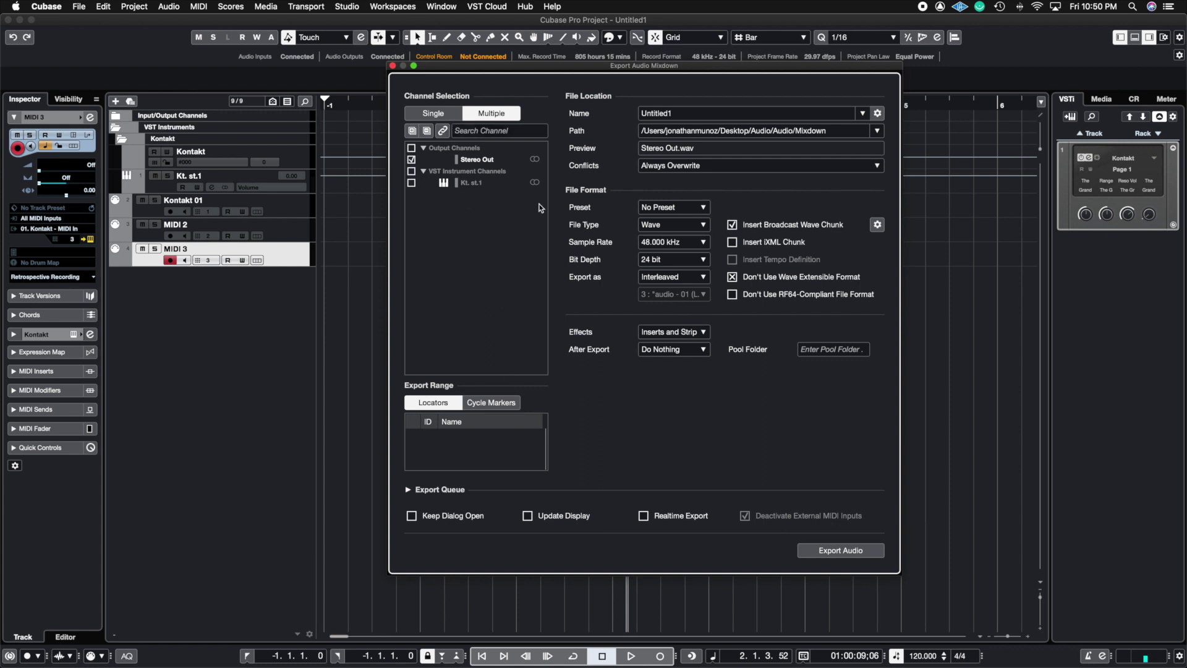
pyautogui.click(392, 66)
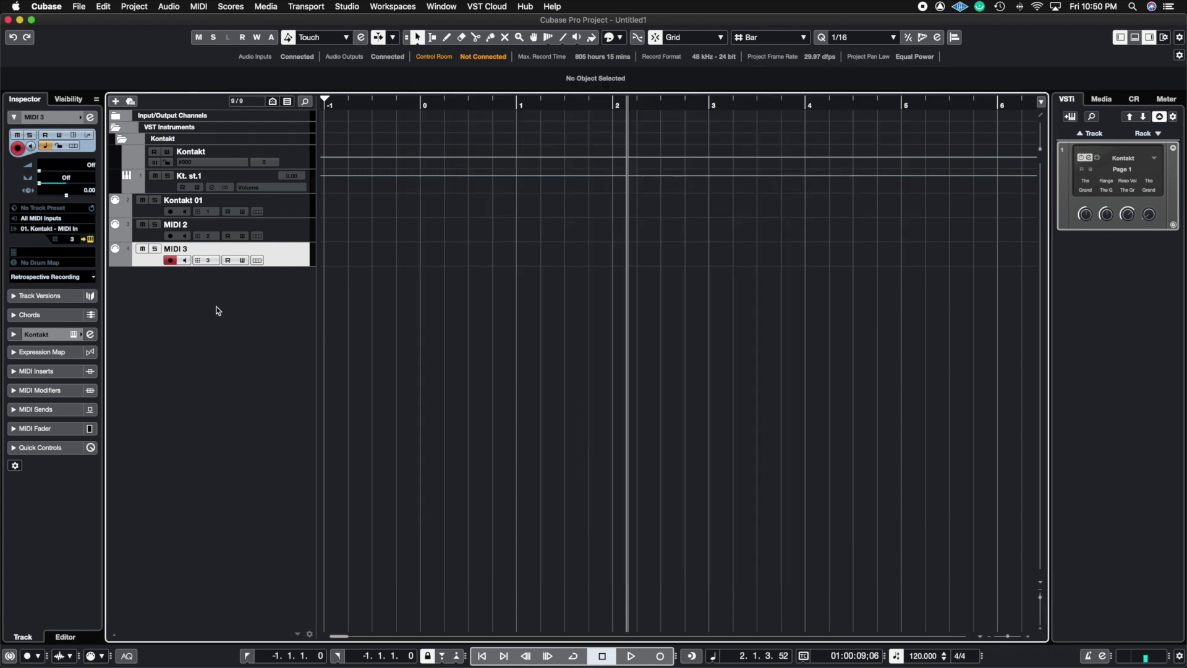
# - Remove the MIDI 3, MIDI 2 and Kontakt 01 tracks from the project
pyautogui.rightClick(290, 255)
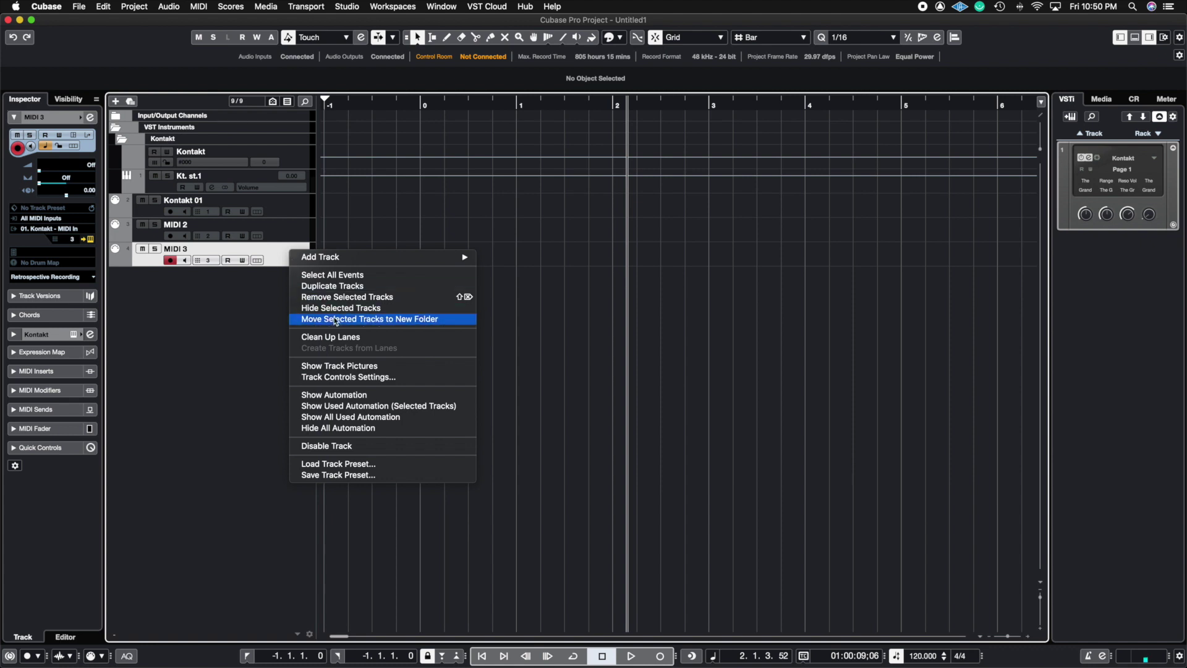
pyautogui.click(350, 302)
pyautogui.rightClick(291, 236)
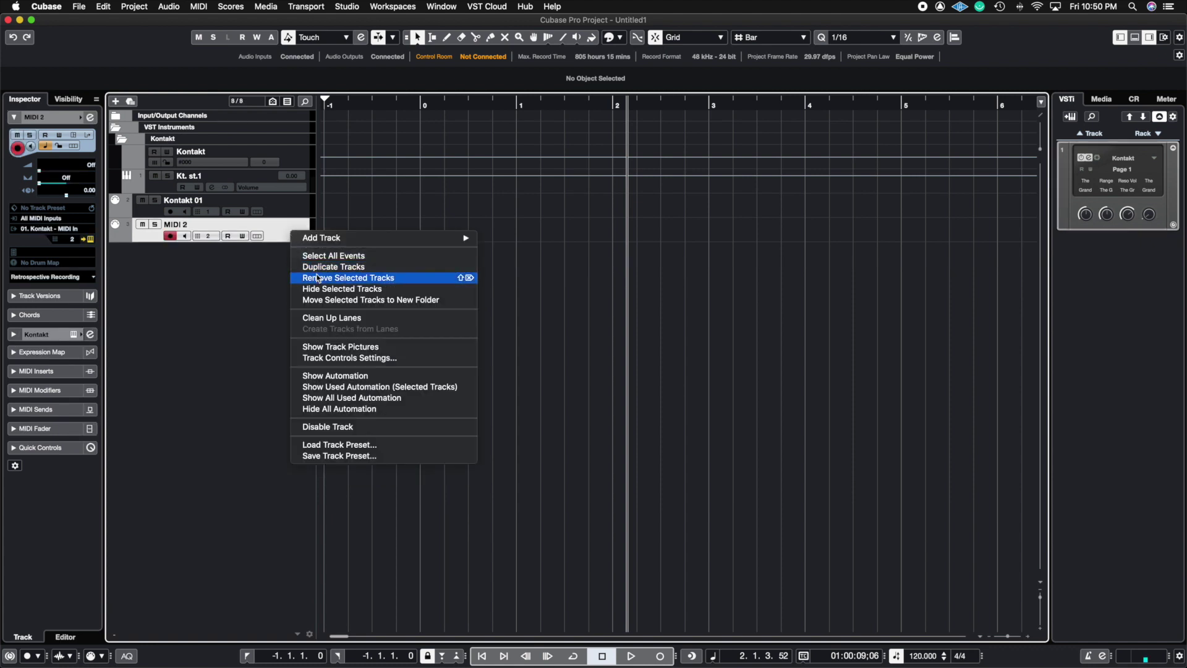
pyautogui.click(317, 275)
pyautogui.rightClick(286, 210)
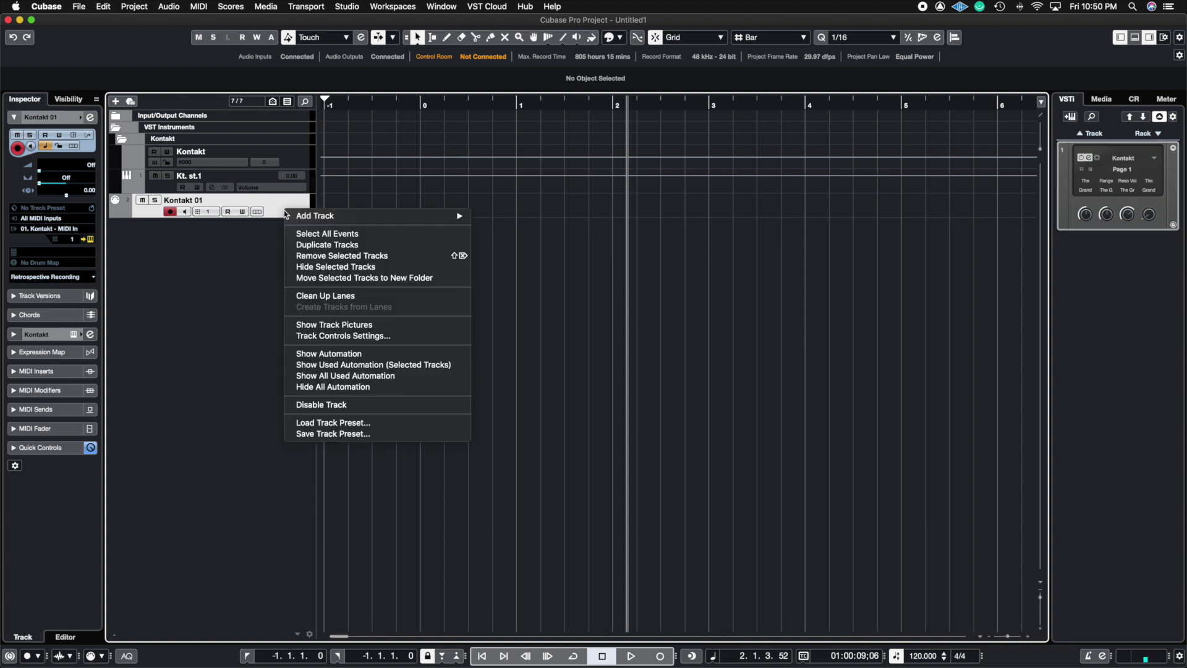
pyautogui.click(328, 255)
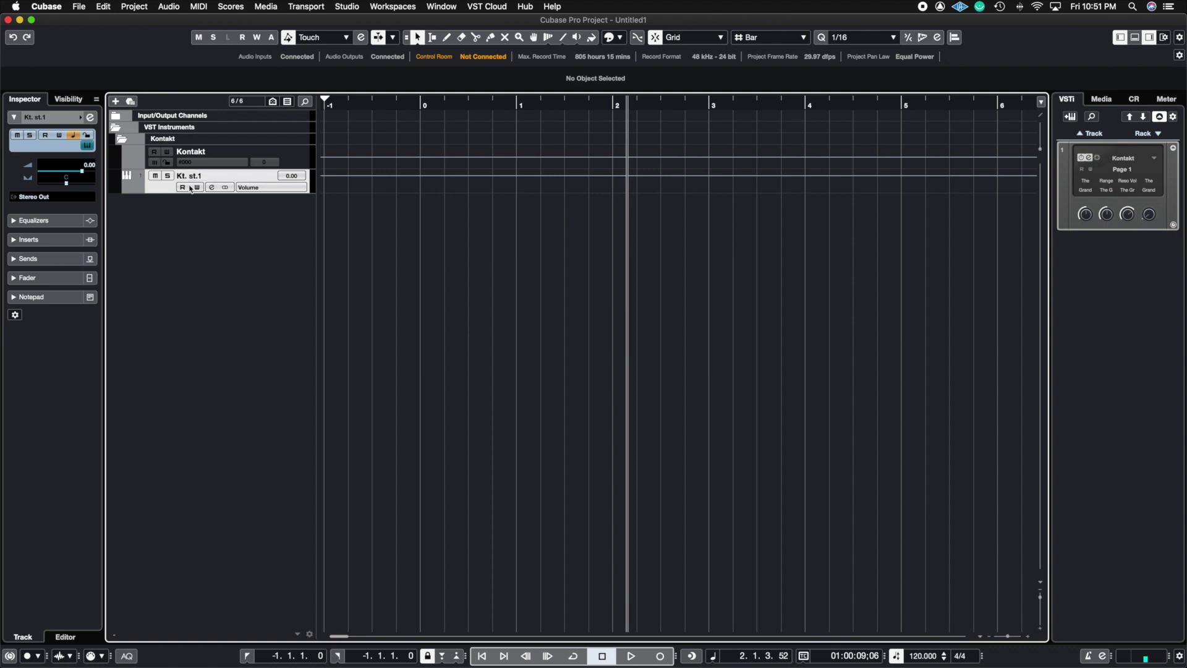
# - Add one Kontakt instrument track routed to Stereo Out and close its plug-in window
pyautogui.rightClick(156, 192)
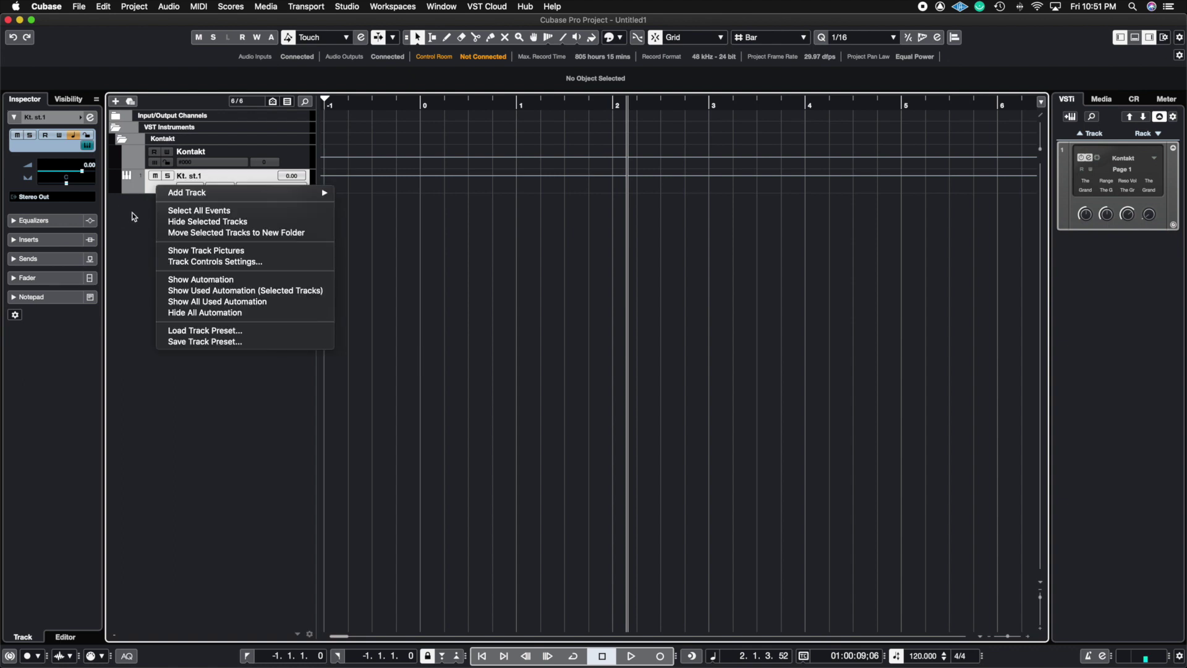
pyautogui.click(185, 236)
pyautogui.rightClick(184, 236)
pyautogui.click(239, 257)
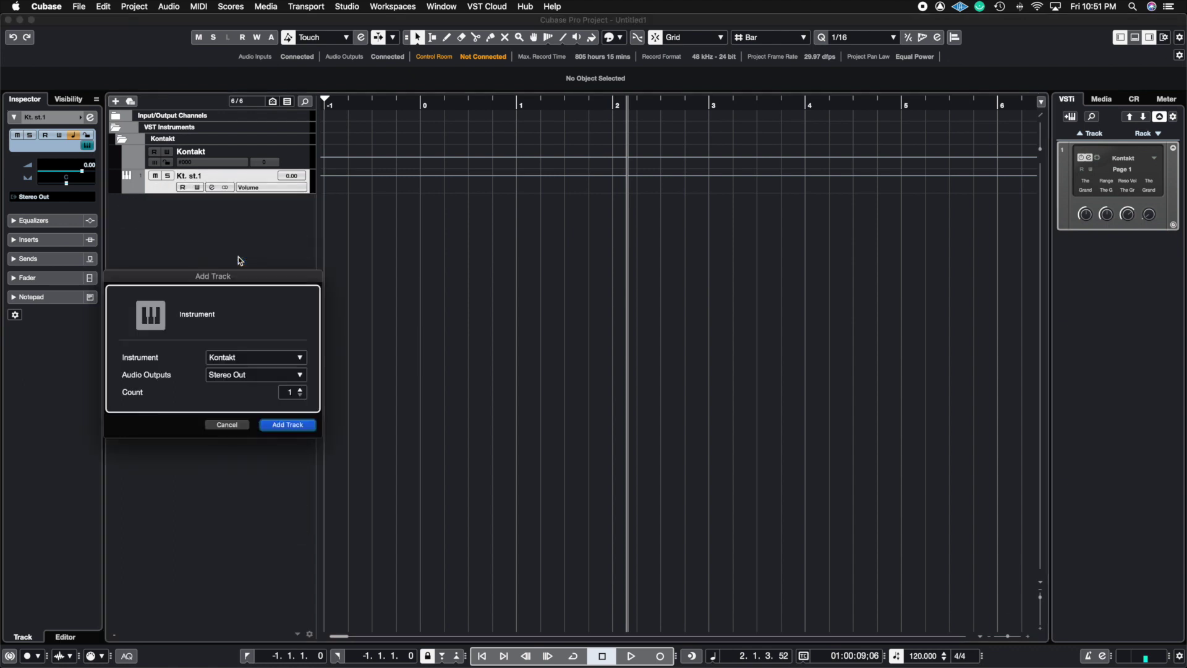
pyautogui.click(287, 424)
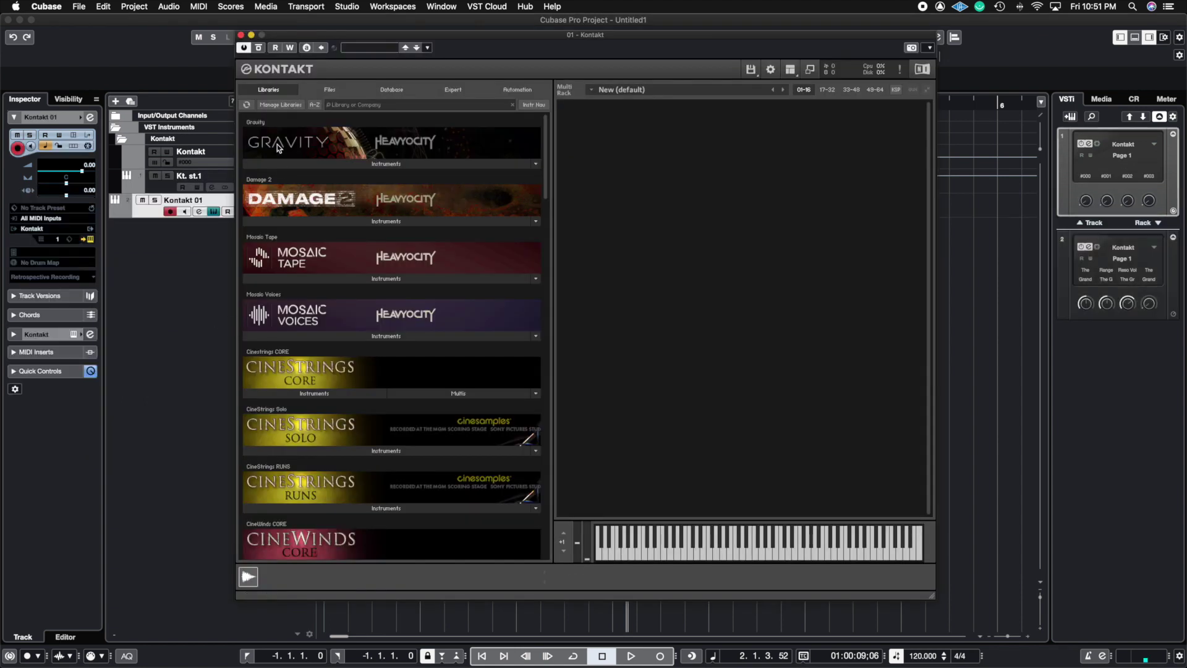
pyautogui.press('super+w')
# - Remove the newly added Kontakt 01 instrument track
pyautogui.rightClick(273, 208)
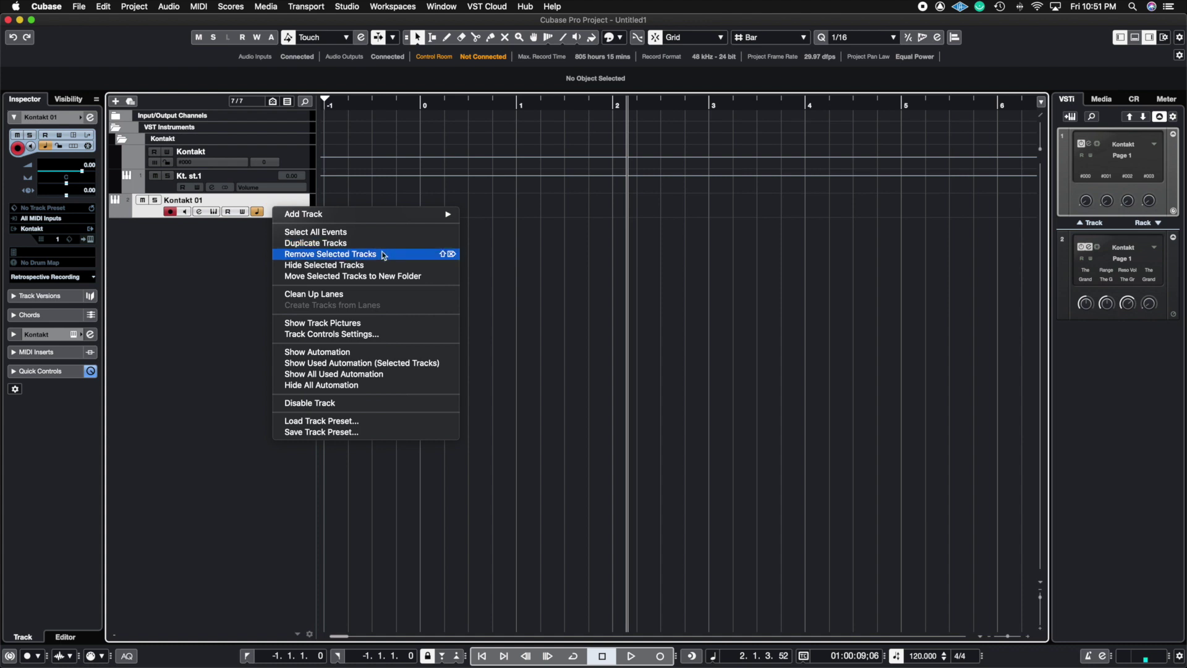
pyautogui.click(270, 216)
pyautogui.rightClick(270, 215)
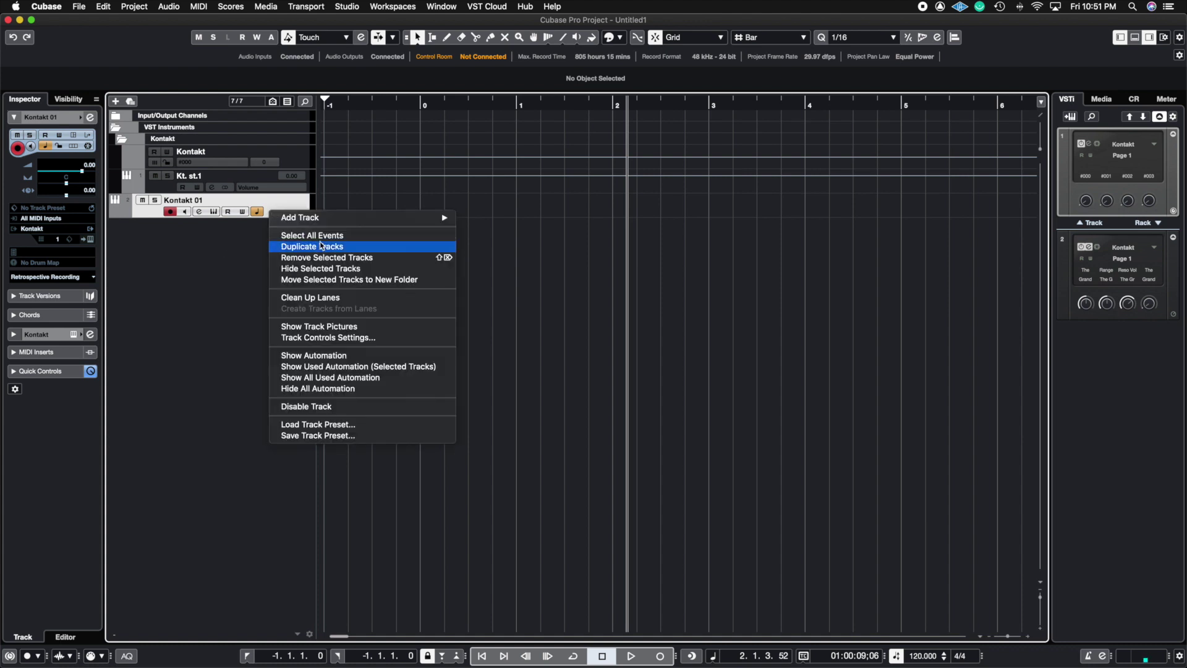
pyautogui.click(297, 245)
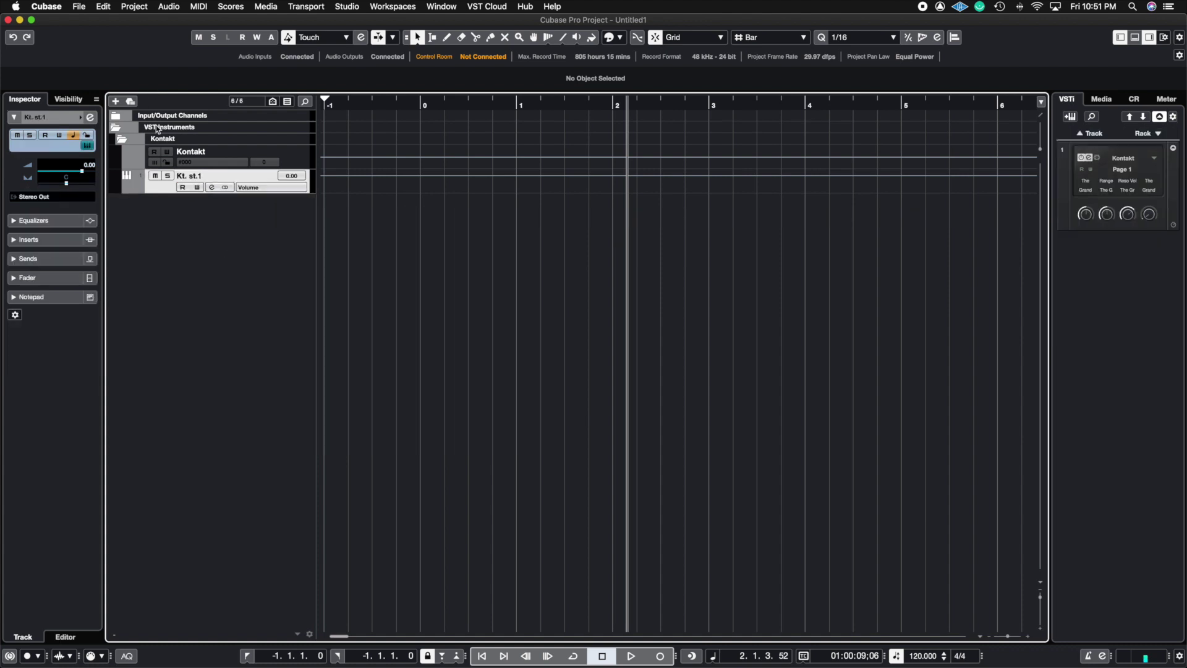
pyautogui.click(276, 142)
pyautogui.rightClick(276, 141)
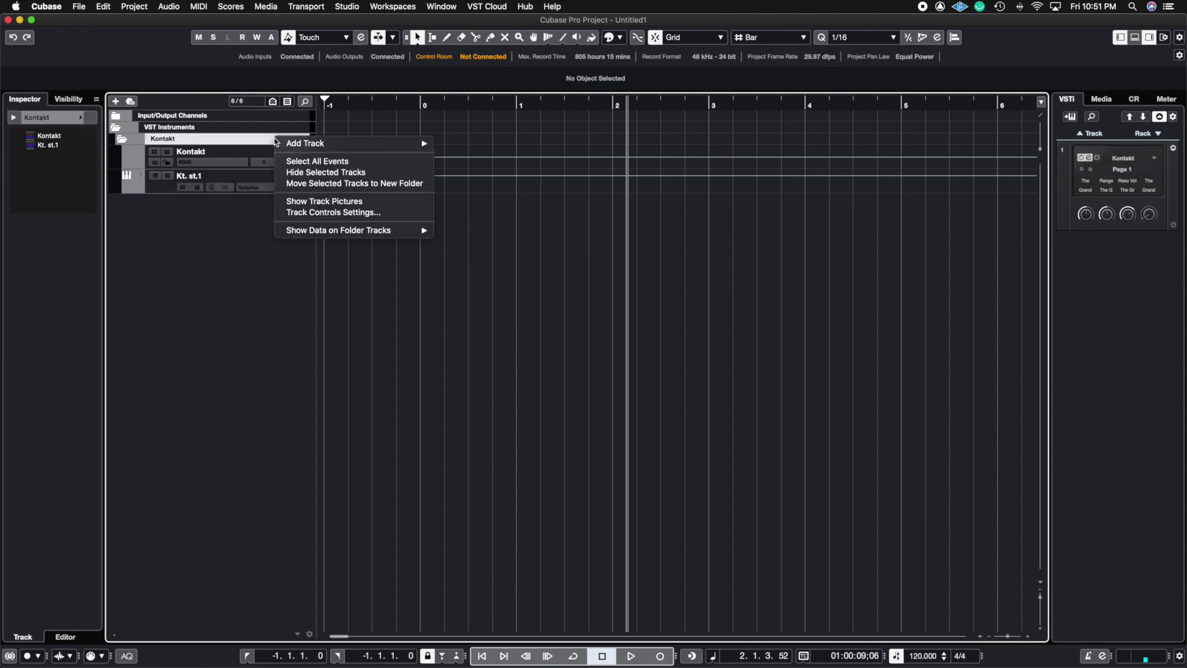
pyautogui.click(263, 142)
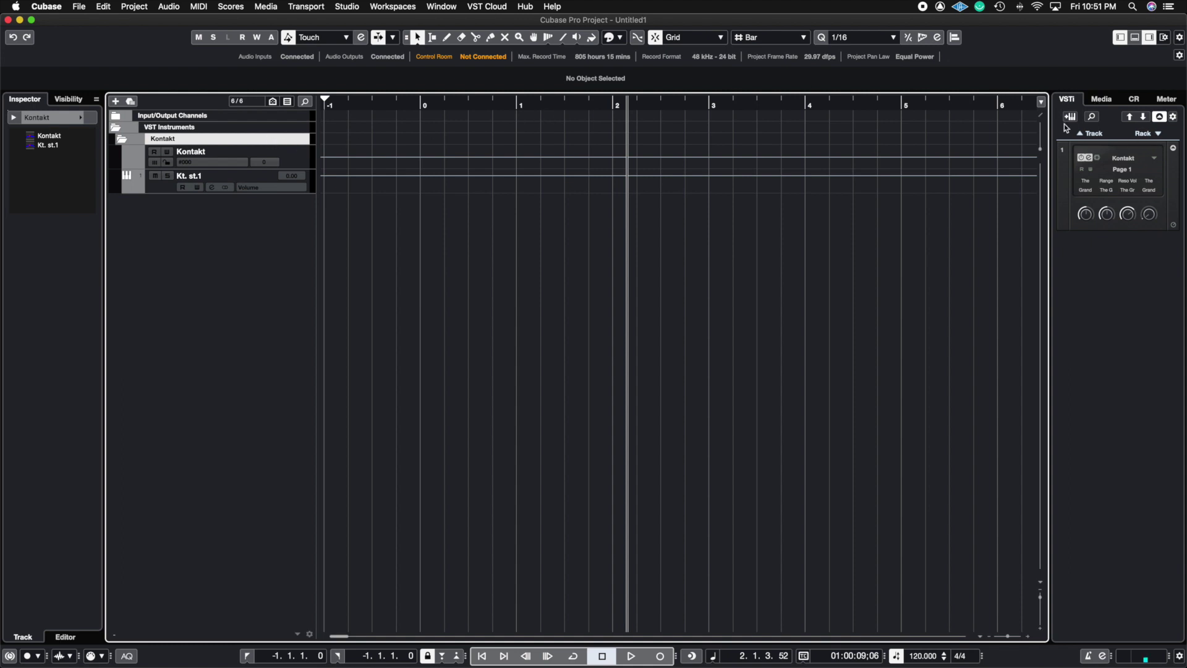
pyautogui.click(1149, 37)
pyautogui.click(1149, 37)
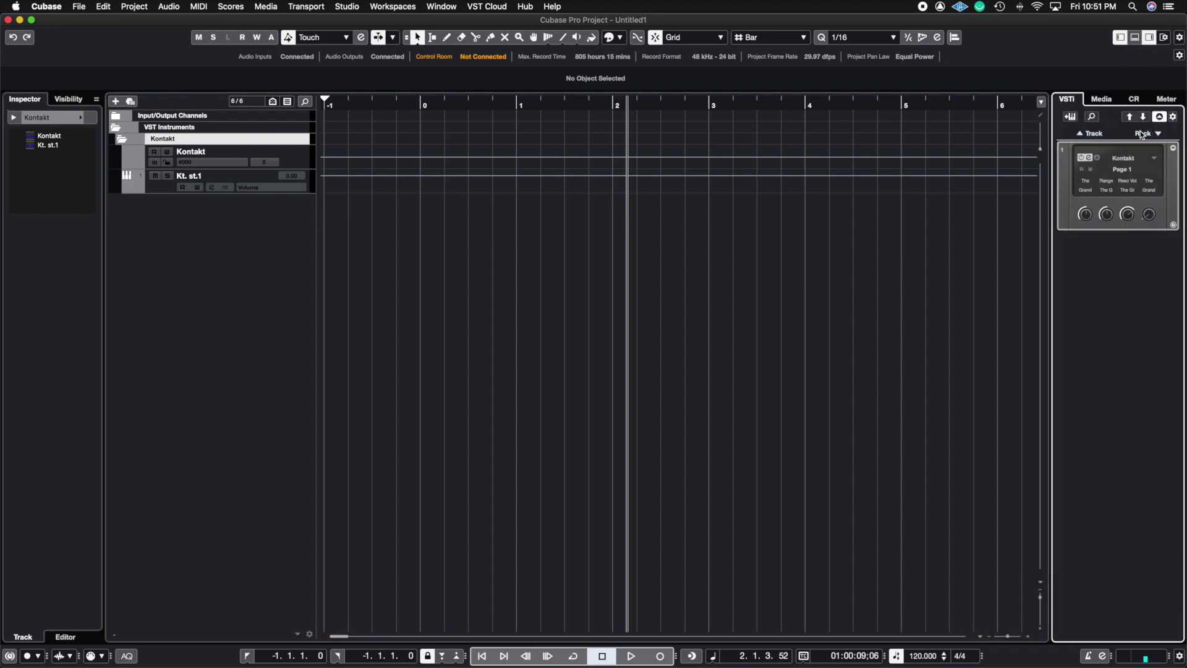
# - Unload Kontakt from the VST instrument rack by setting its slot to No VST Instrument
pyautogui.click(1124, 159)
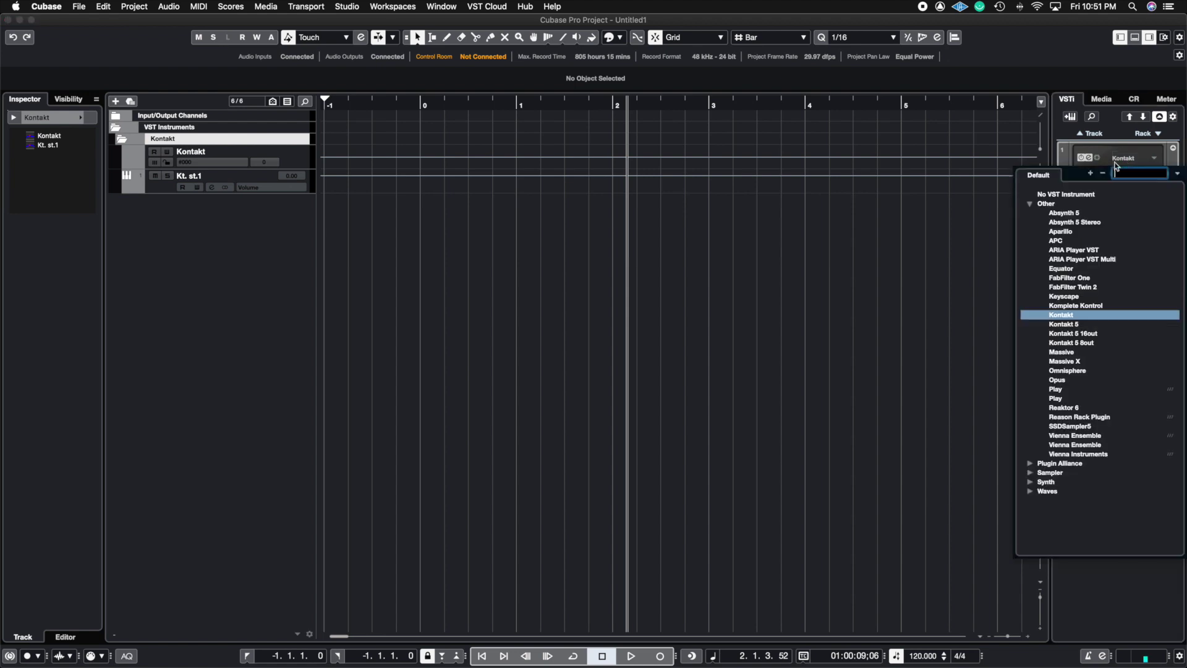
pyautogui.click(1088, 194)
pyautogui.click(1086, 193)
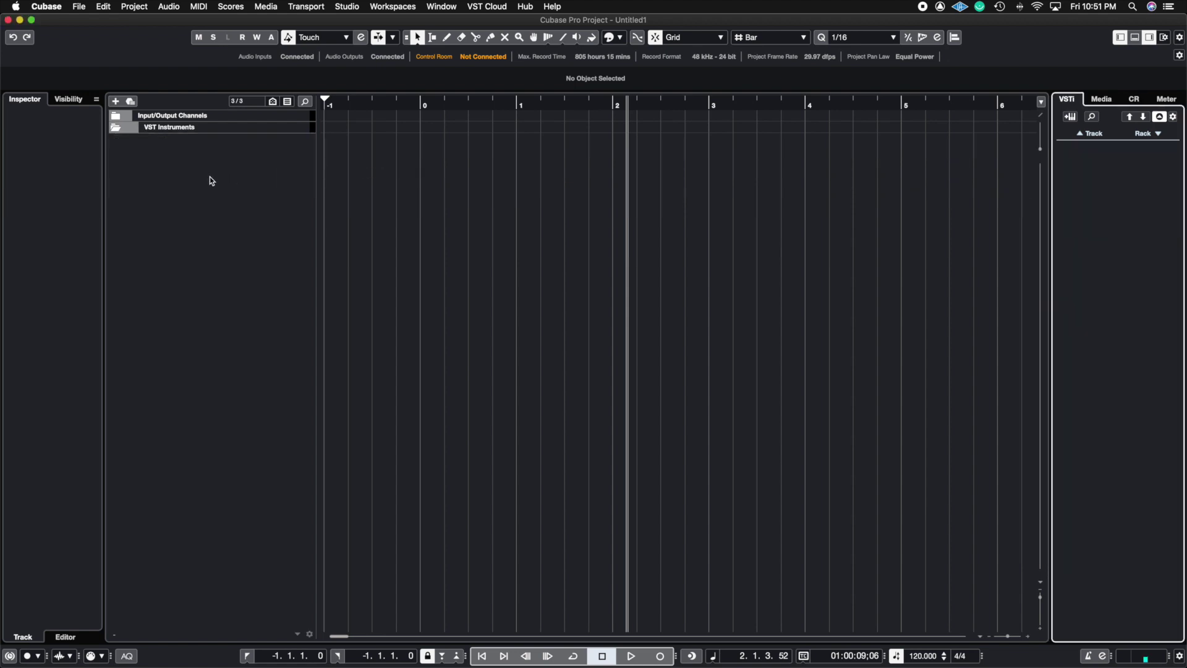
# - Remove the empty VST Instruments folder track from the project
pyautogui.rightClick(234, 134)
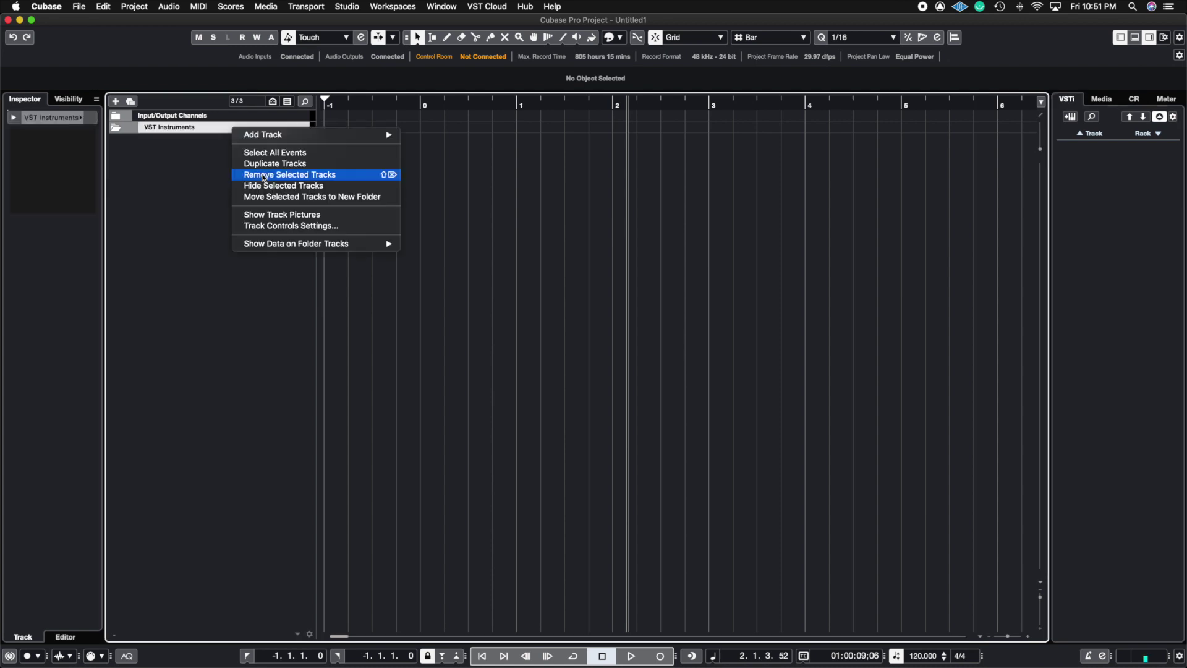
pyautogui.click(188, 170)
pyautogui.rightClick(217, 133)
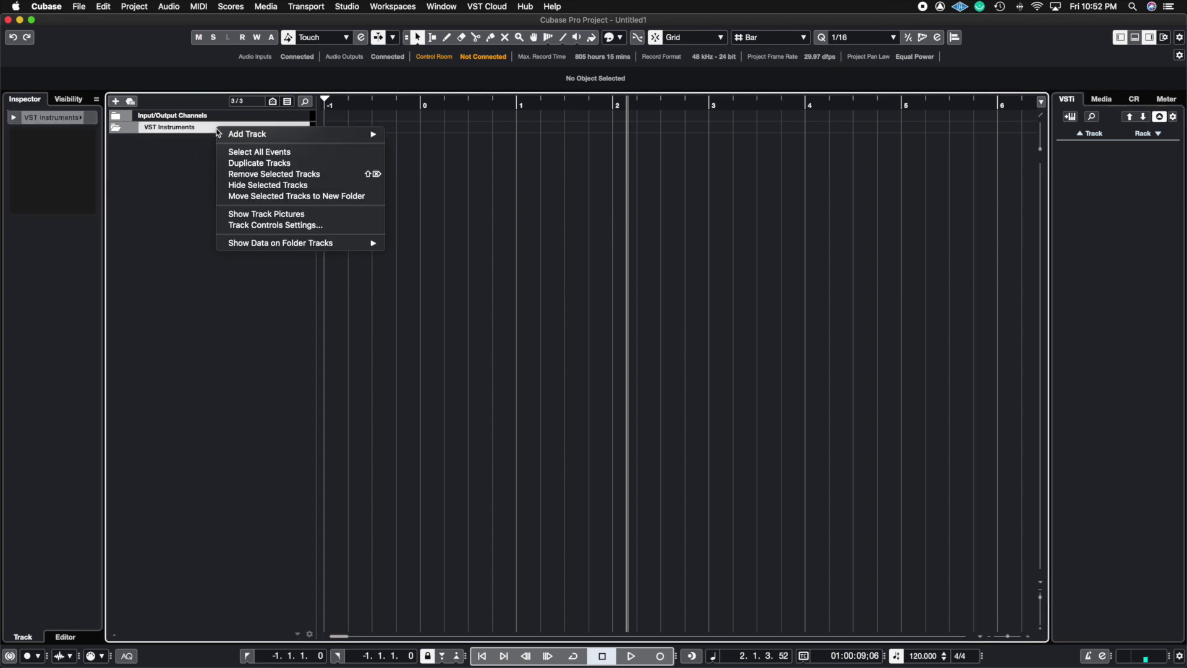
pyautogui.click(267, 175)
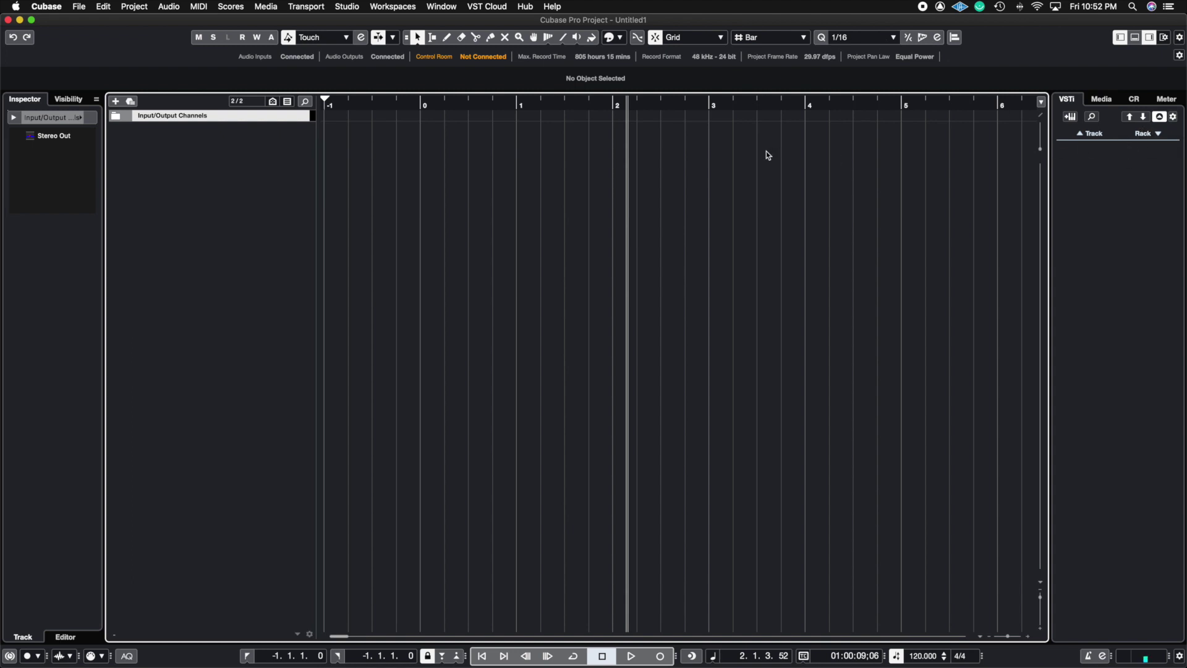
# - Add a single Kontakt instrument track with Stereo Out as audio output and reposition its plug-in window clear of the instrument rack
pyautogui.rightClick(241, 154)
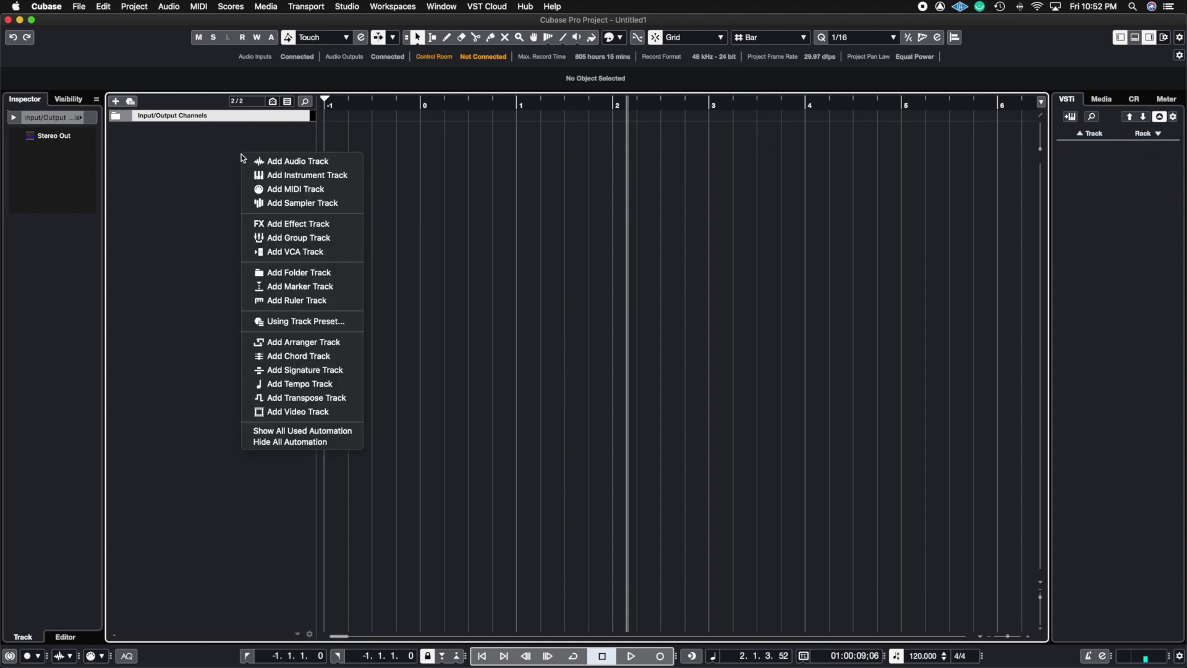
pyautogui.click(294, 178)
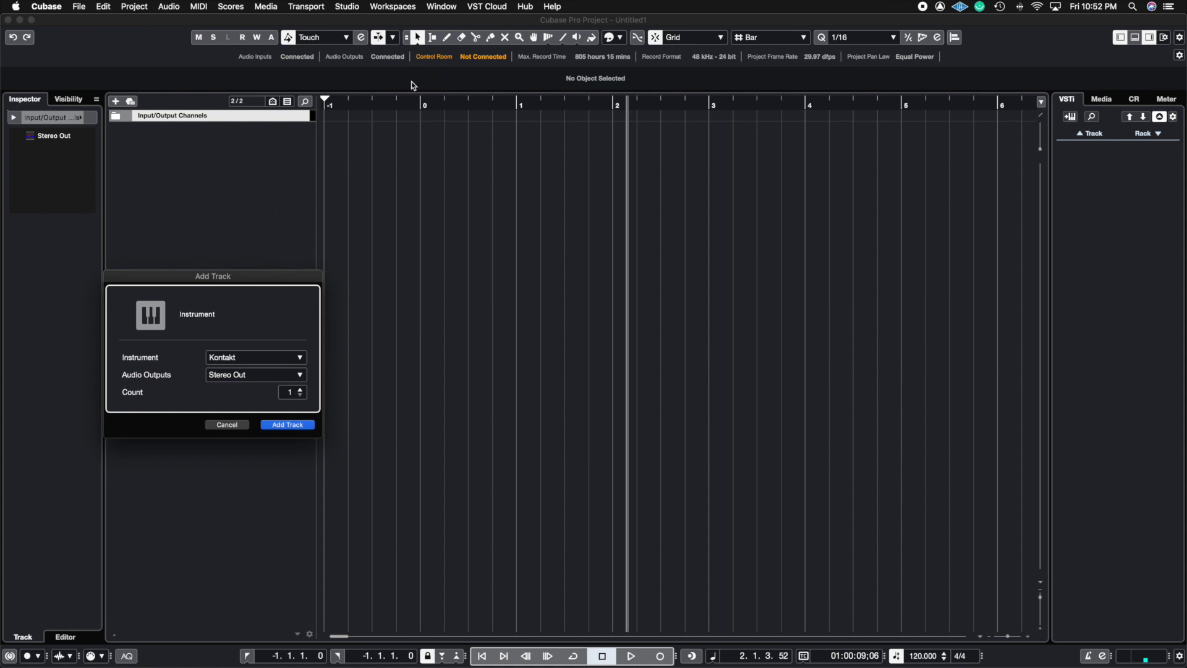
pyautogui.press('Return')
pyautogui.moveTo(458, 17); pyautogui.dragTo(419, 18)
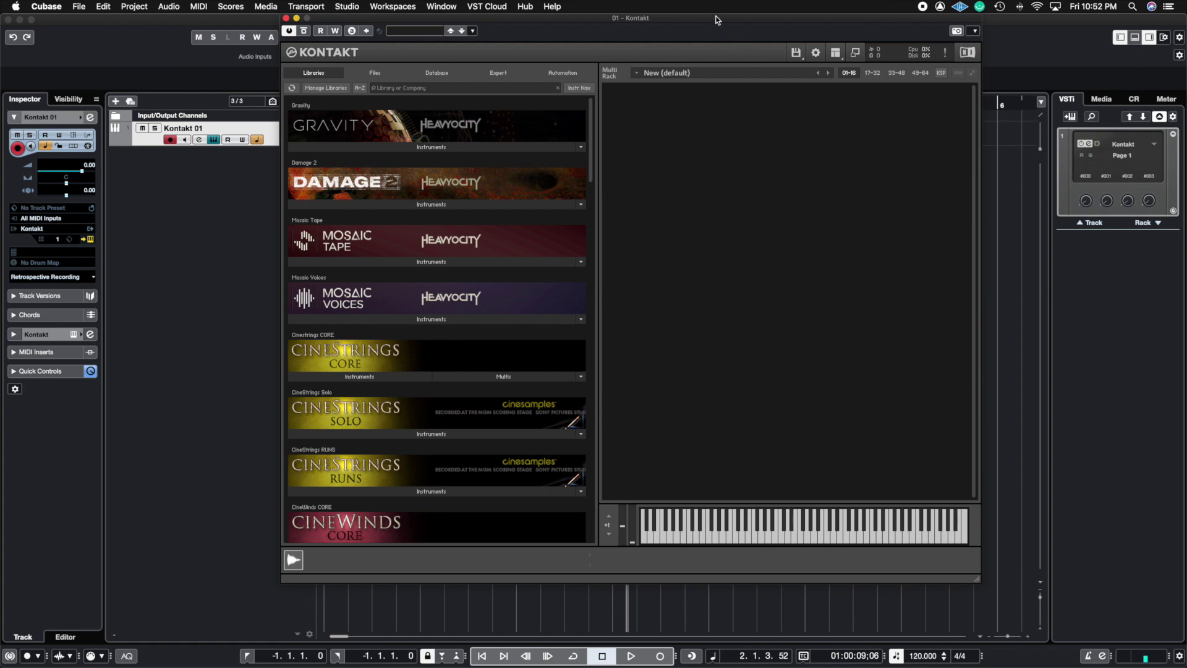
pyautogui.moveTo(715, 23); pyautogui.dragTo(676, 22)
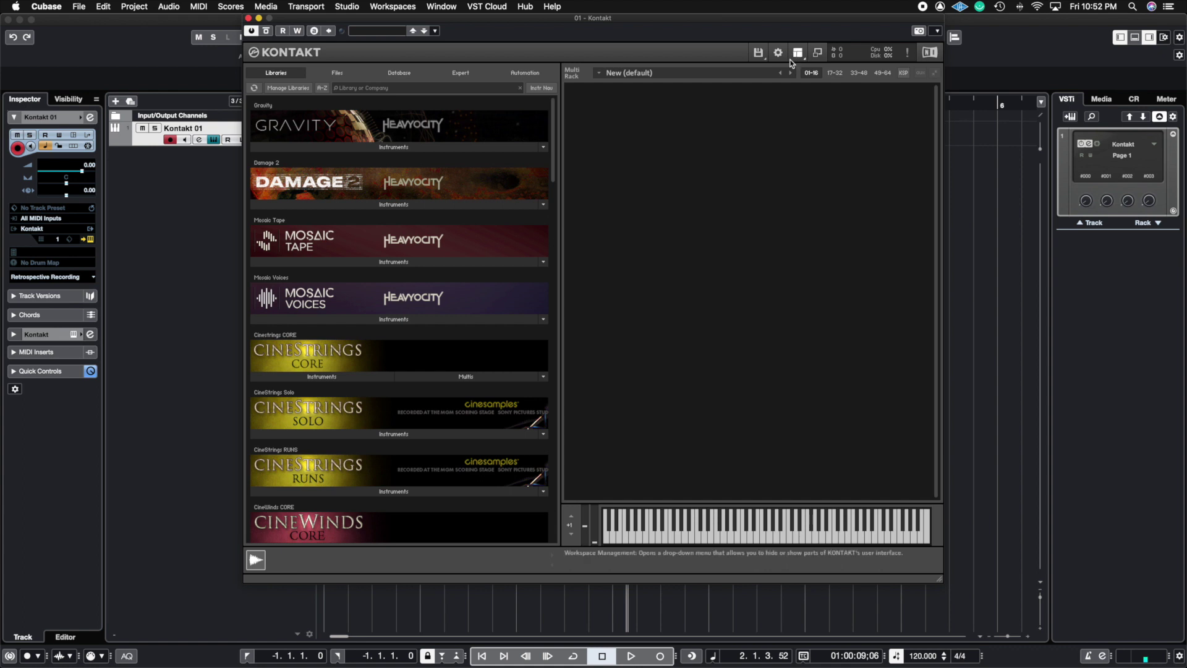
pyautogui.moveTo(788, 20); pyautogui.dragTo(784, 21)
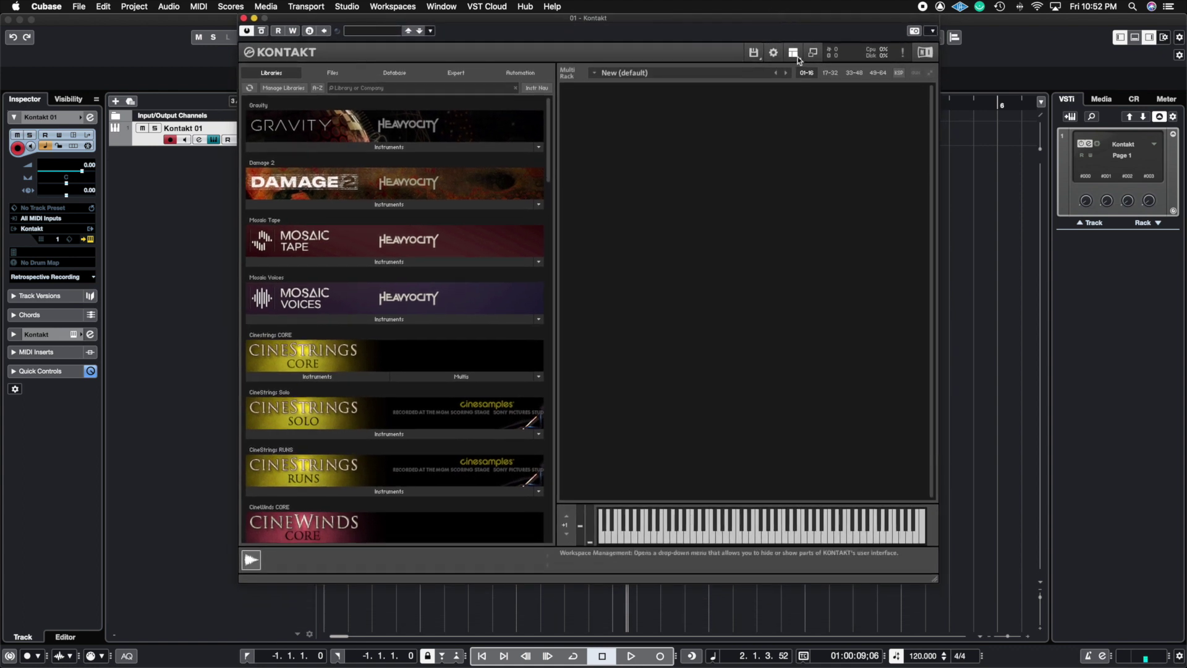
# - Show Kontakt's Outputs section and prepare 16 new stereo output channels, with host output assignment starting at Kt. st.1 [1]
pyautogui.click(796, 58)
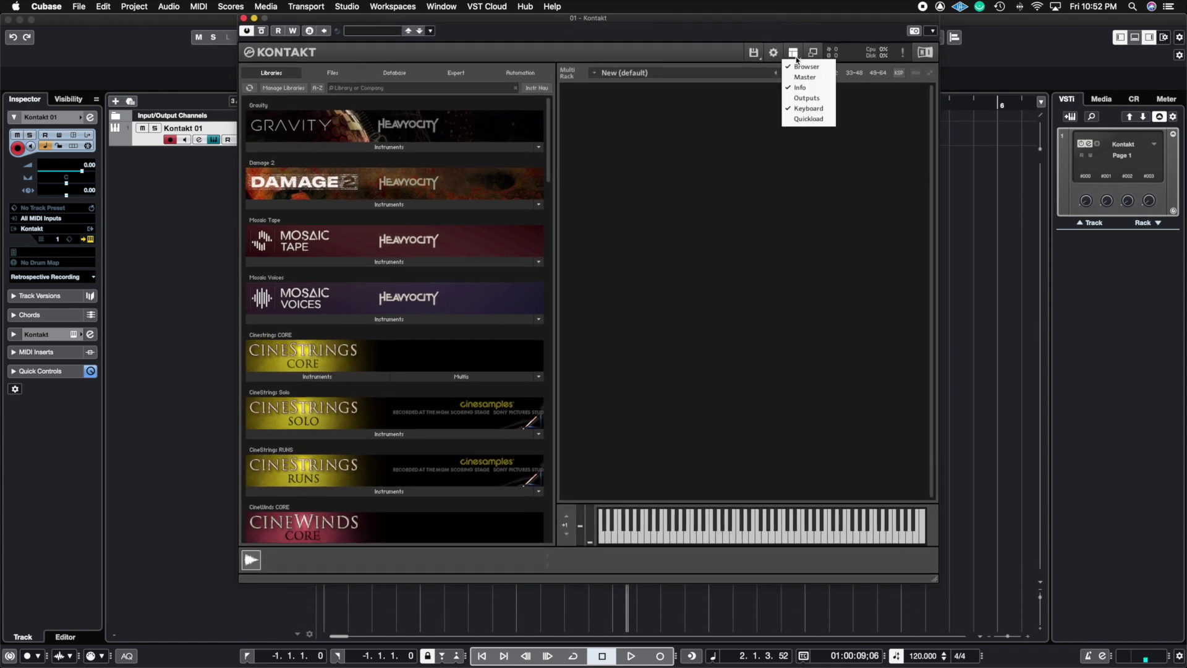
pyautogui.click(806, 99)
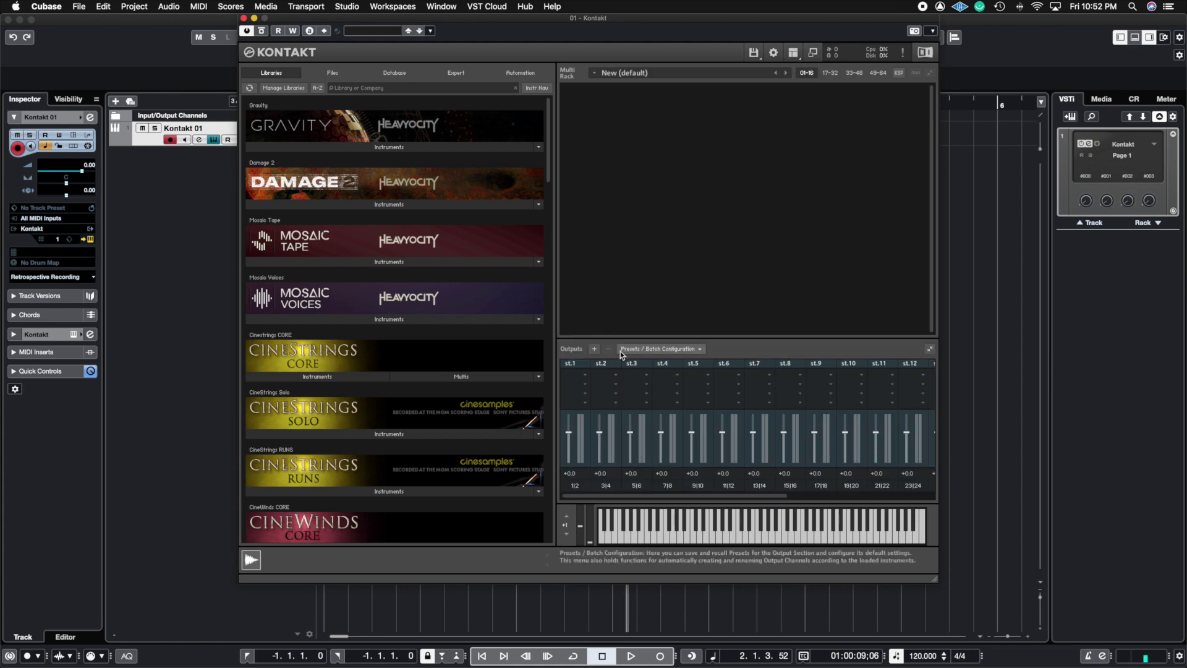
pyautogui.click(595, 350)
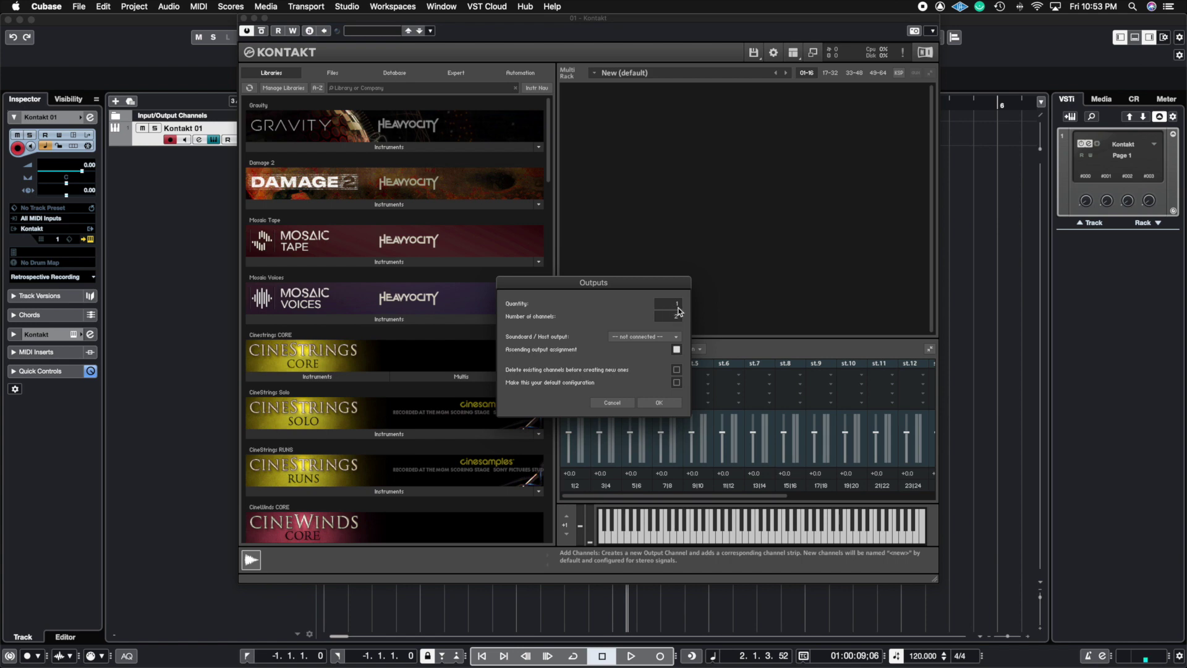
pyautogui.moveTo(674, 303); pyautogui.dragTo(672, 271)
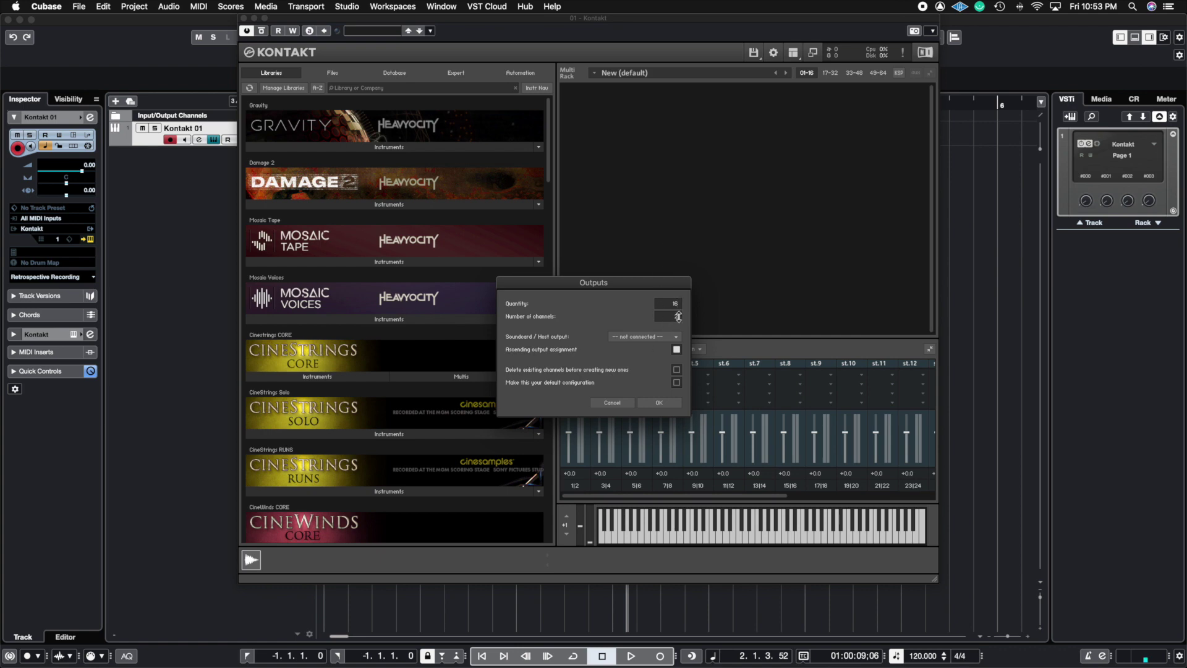
pyautogui.click(670, 338)
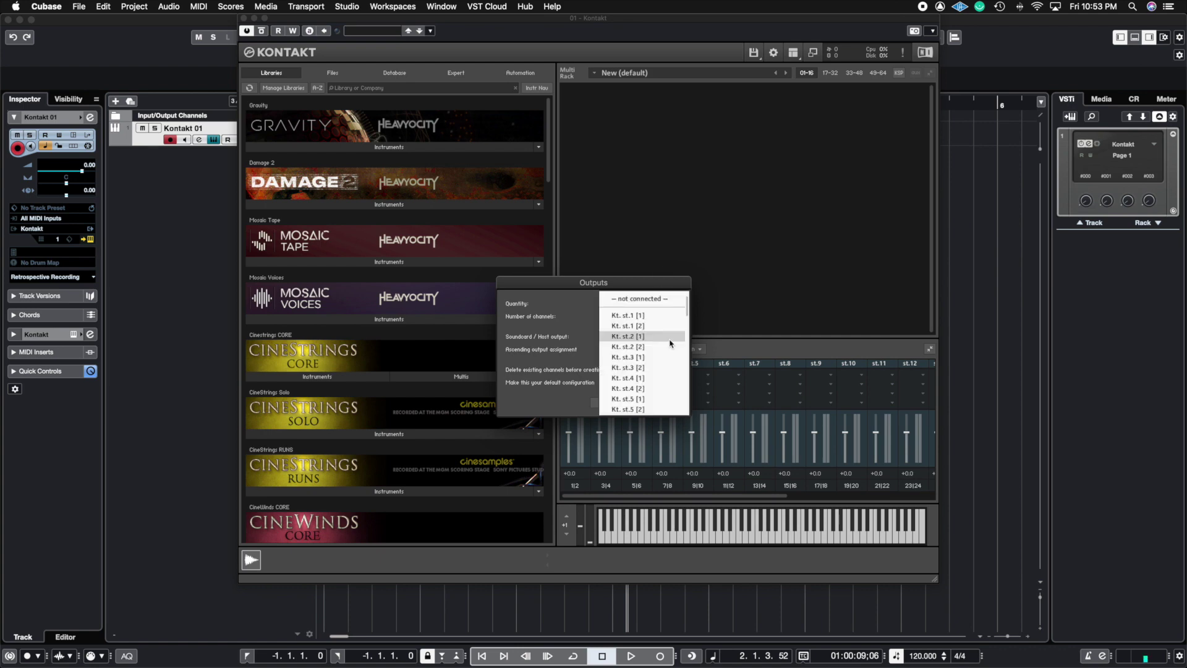
pyautogui.click(639, 317)
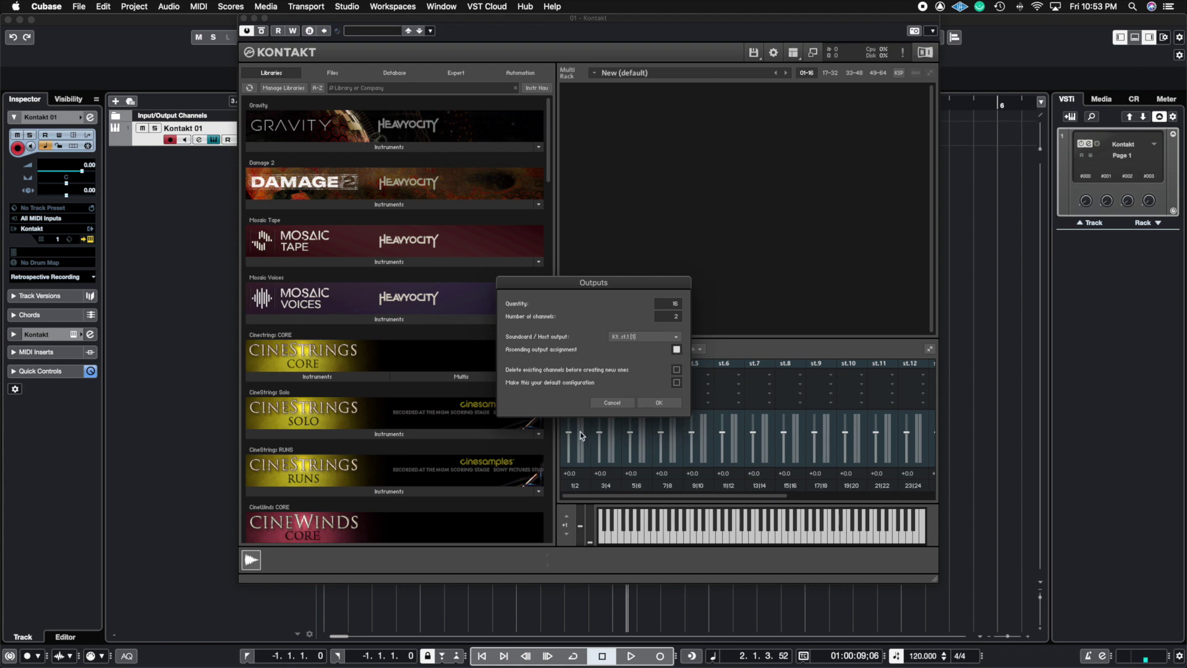
# - Enable deleting existing channels and making this the default configuration, and apply the Kontakt output setup
pyautogui.click(677, 369)
pyautogui.click(677, 383)
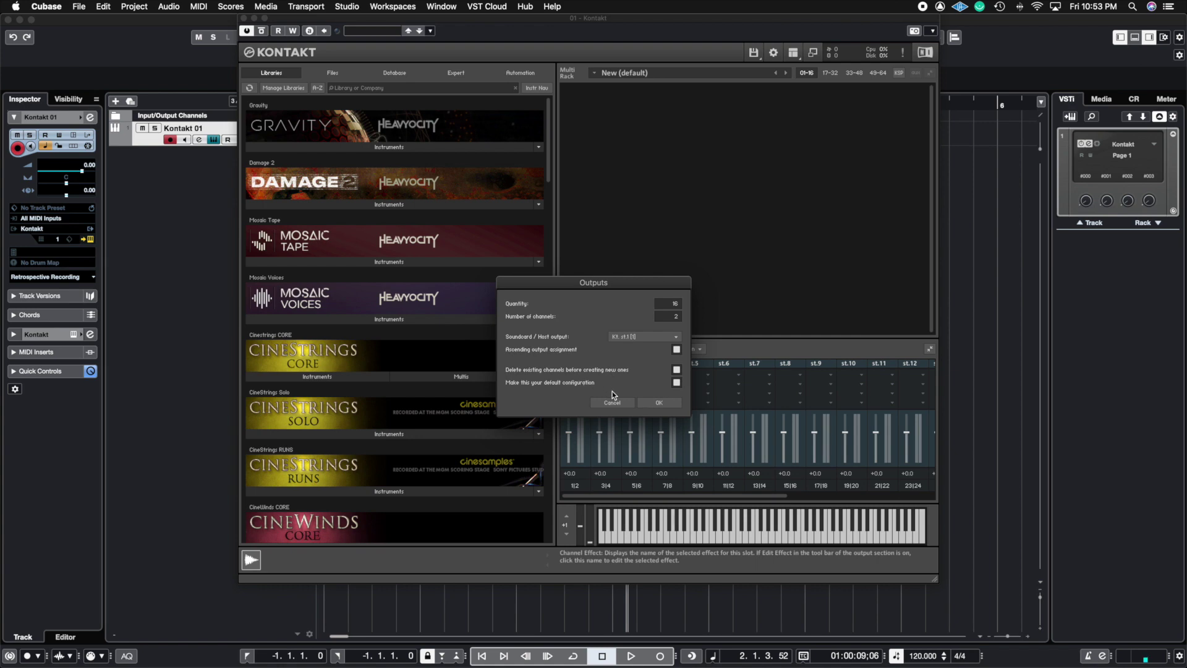
pyautogui.click(662, 405)
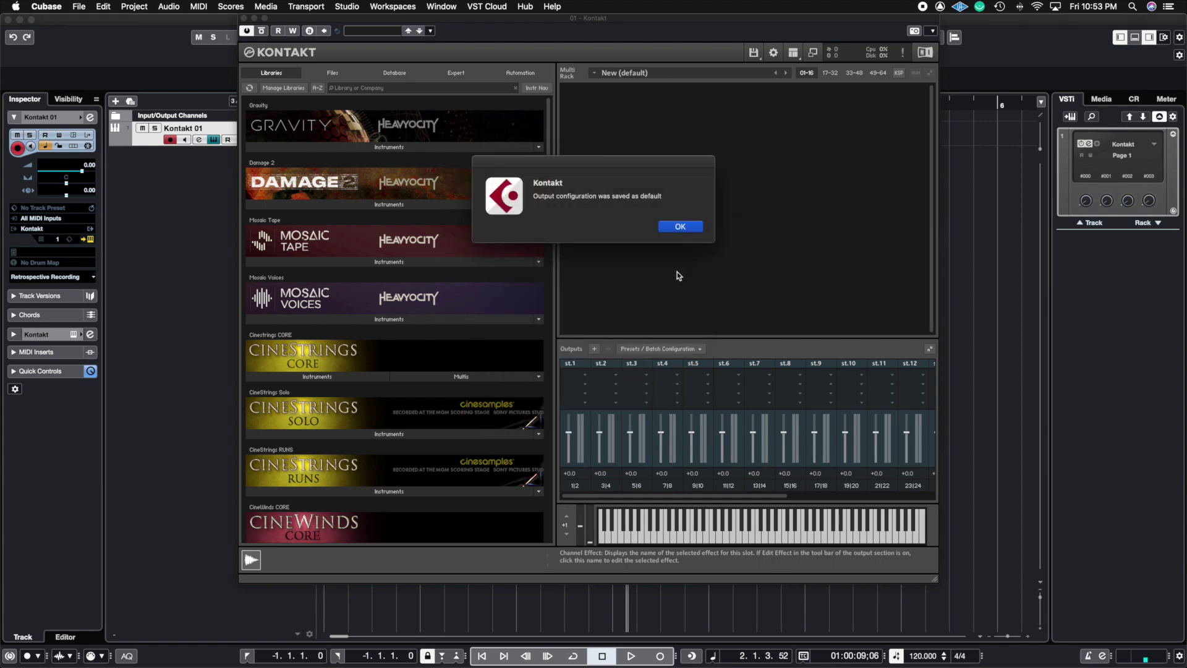
pyautogui.click(688, 226)
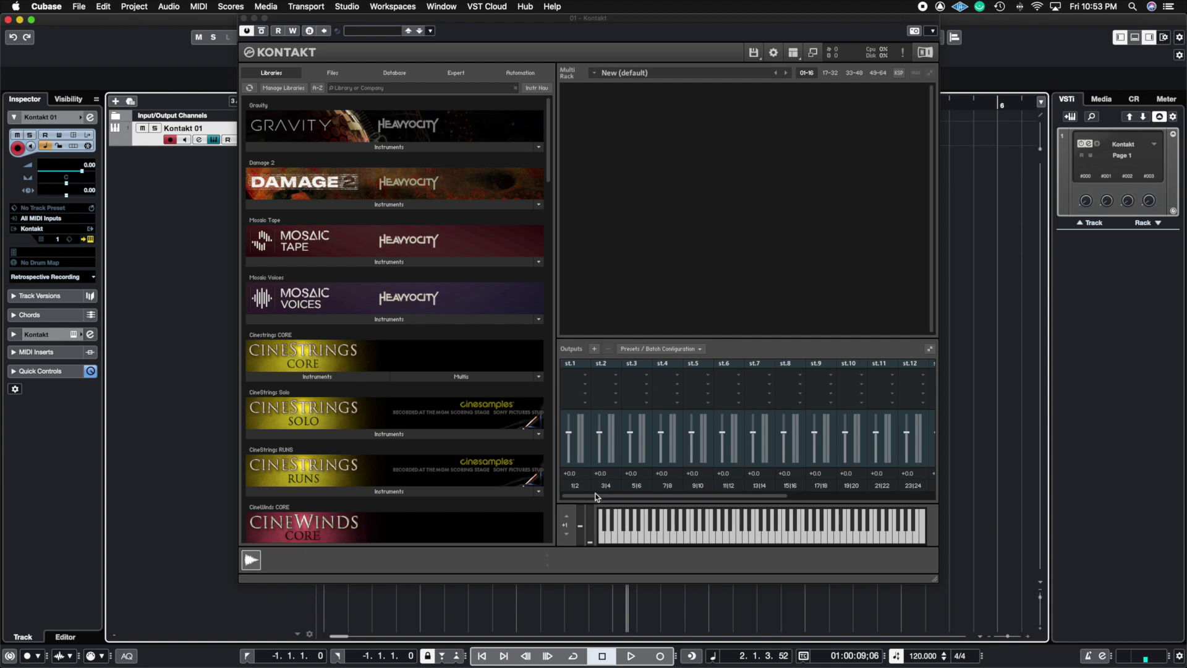
pyautogui.moveTo(600, 497)
pyautogui.mouseDown()
pyautogui.moveTo(611, 500)
pyautogui.moveTo(601, 499)
pyautogui.mouseUp()
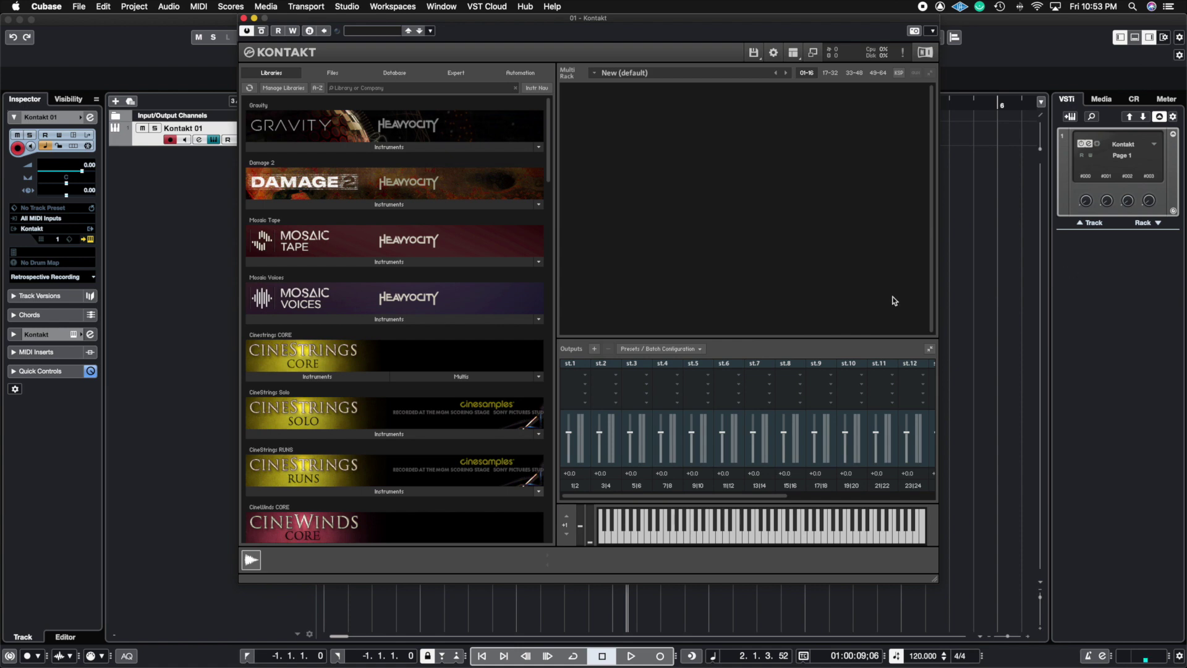
# - Close the Kontakt window and remove the Kontakt 01 instrument track from the project
pyautogui.click(243, 18)
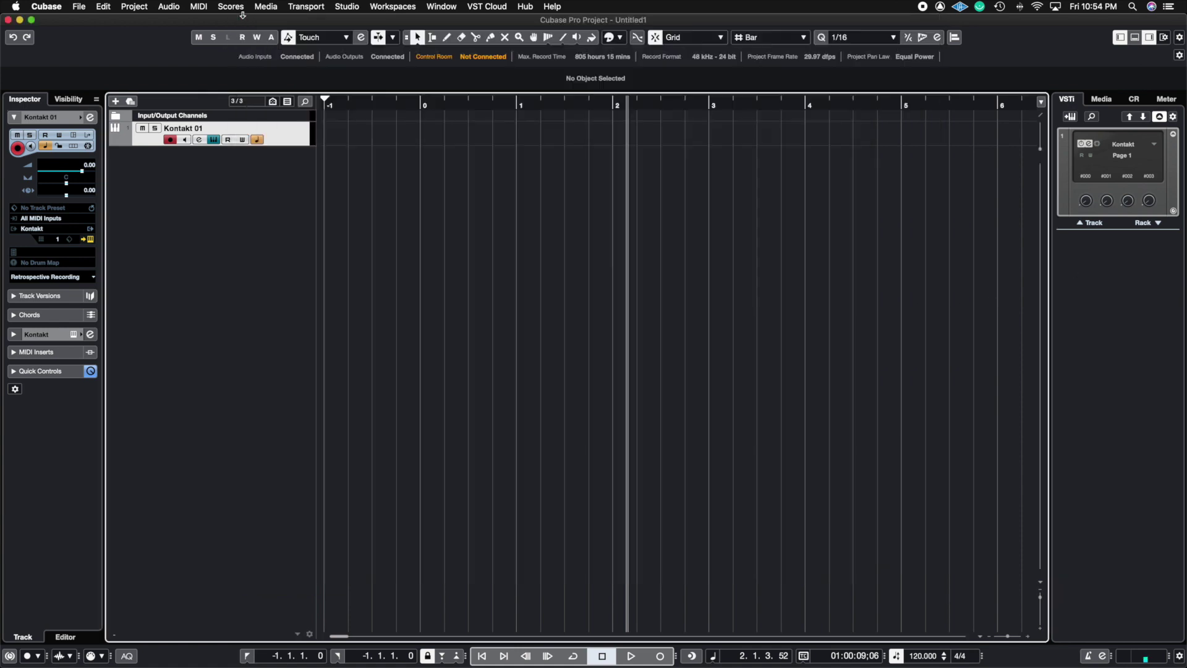
pyautogui.rightClick(291, 143)
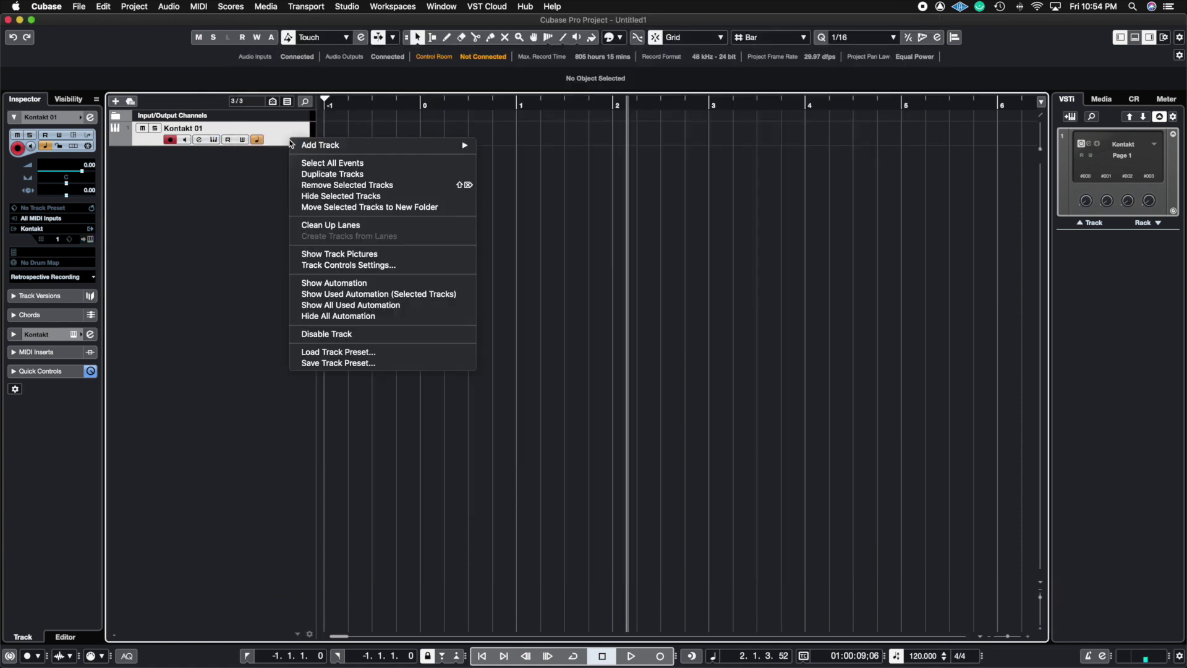
pyautogui.click(337, 185)
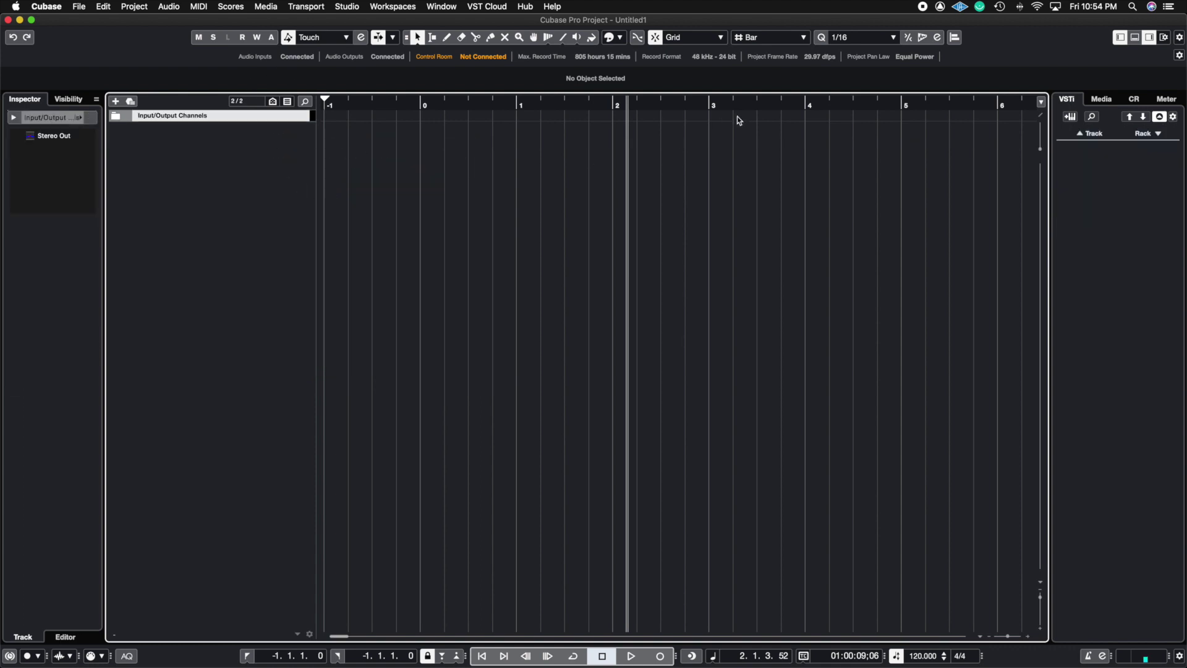
# - Load Kontakt as a rack instrument and create a MIDI track assigned to it
pyautogui.click(1153, 138)
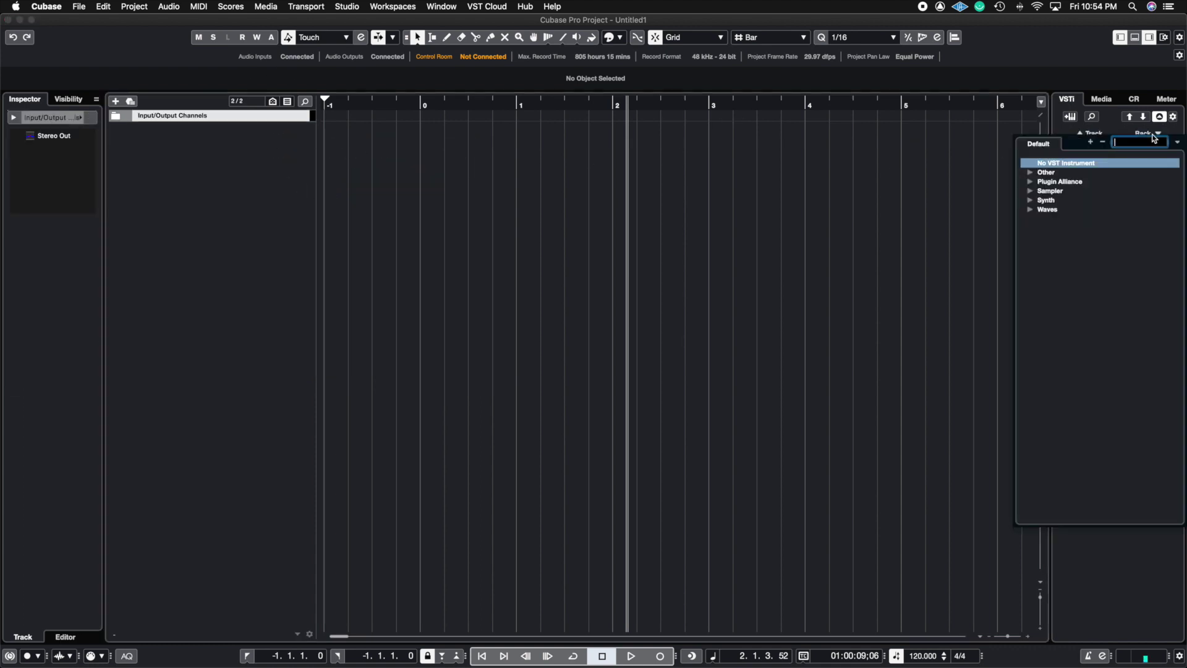
pyautogui.click(1031, 173)
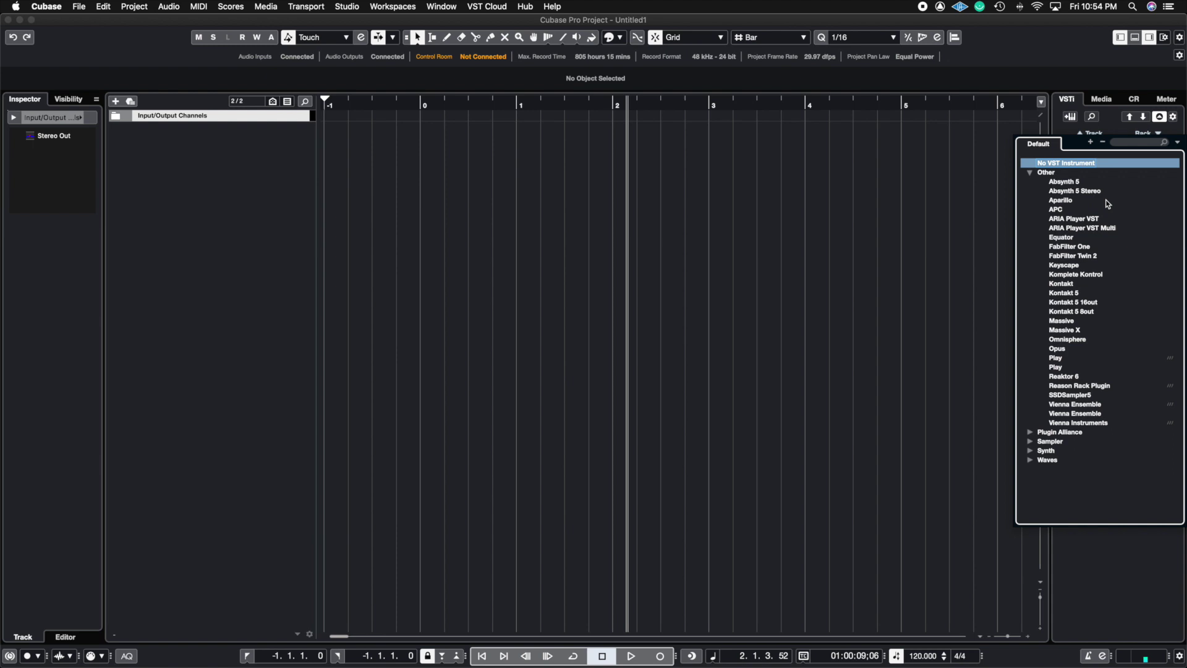
pyautogui.click(1067, 283)
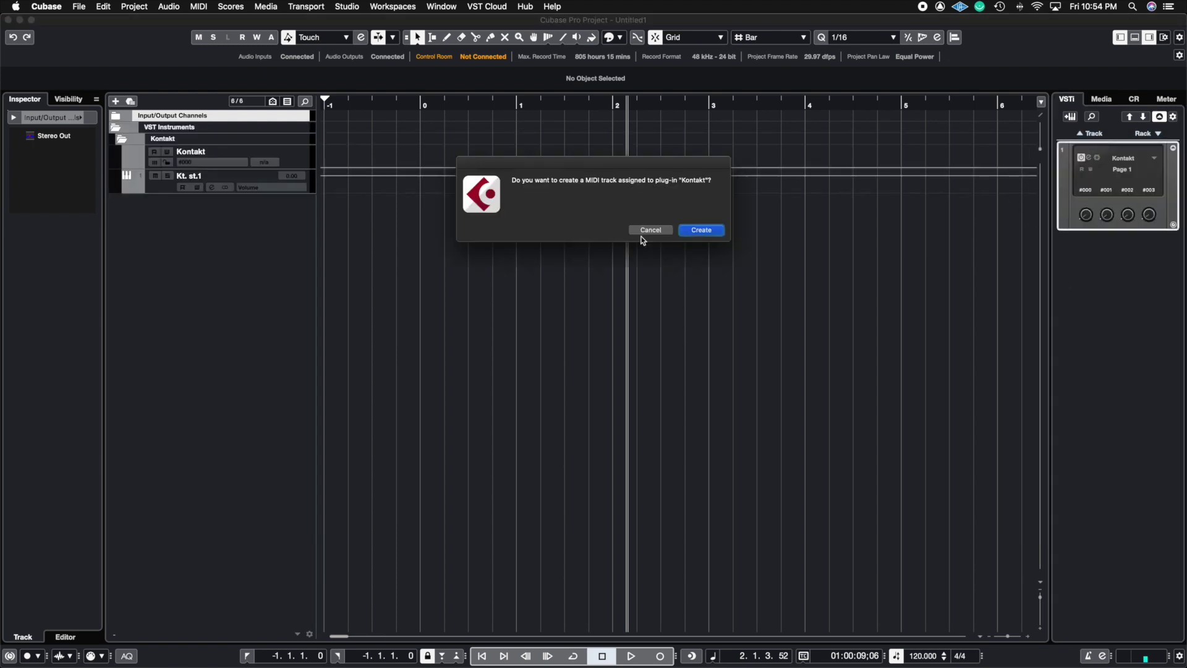
pyautogui.click(700, 231)
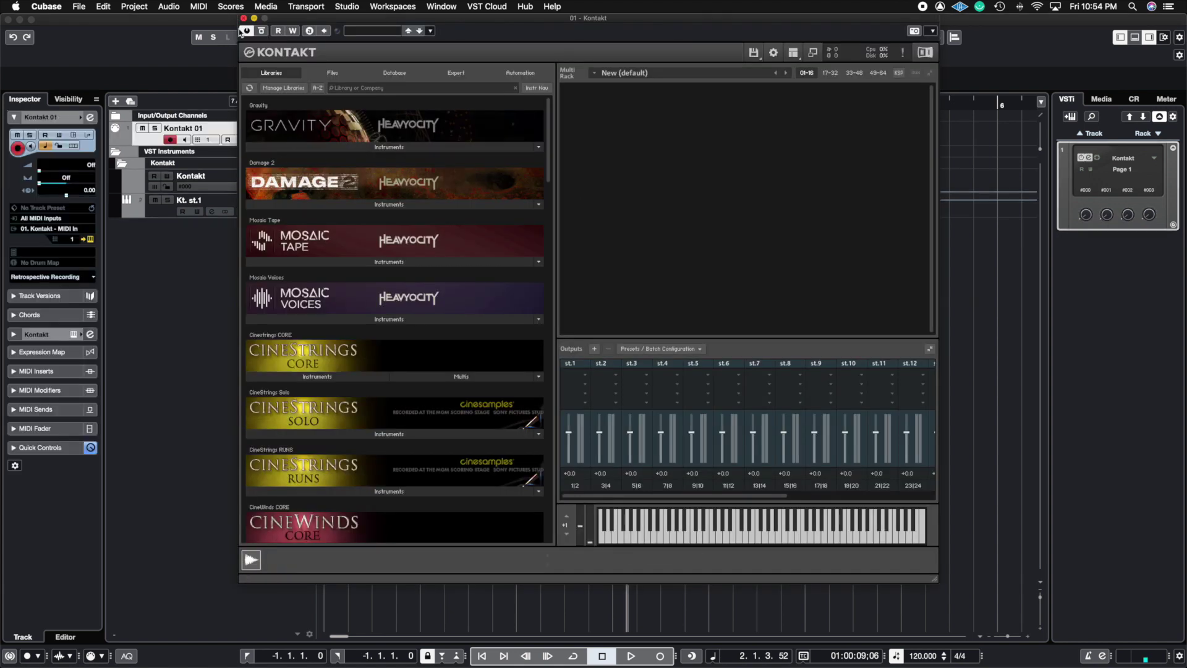
# - Close the Kontakt window and move the Kontakt 01 MIDI track below the VST Instruments folder
pyautogui.moveTo(320, 20); pyautogui.dragTo(457, 20)
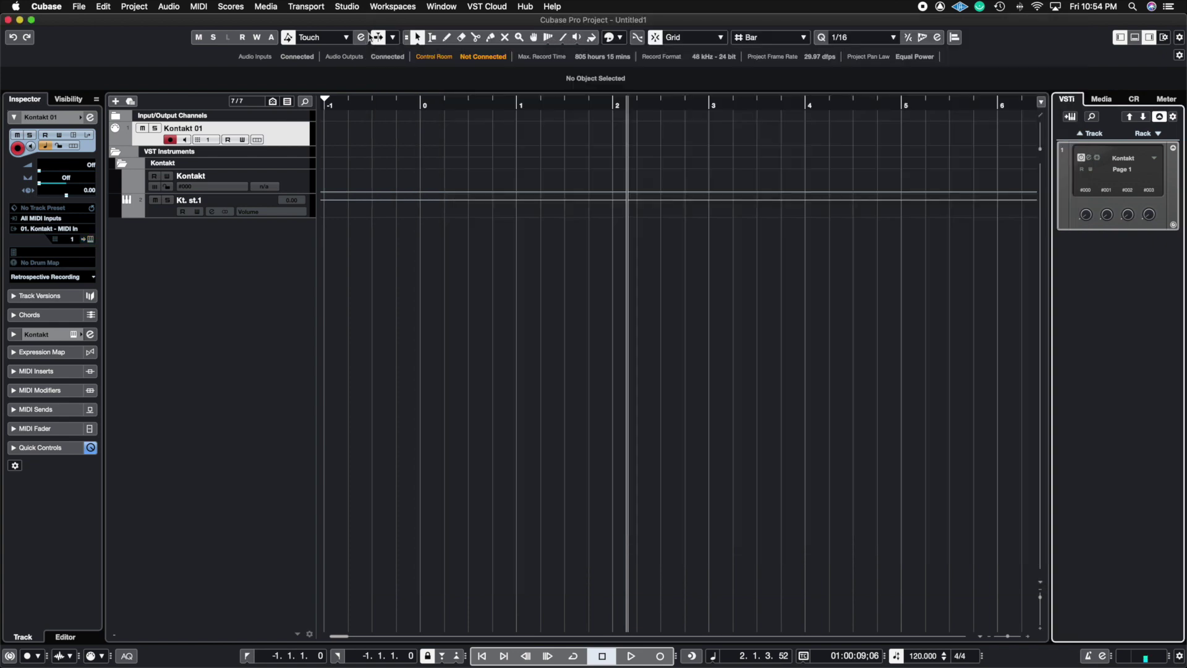
pyautogui.click(381, 18)
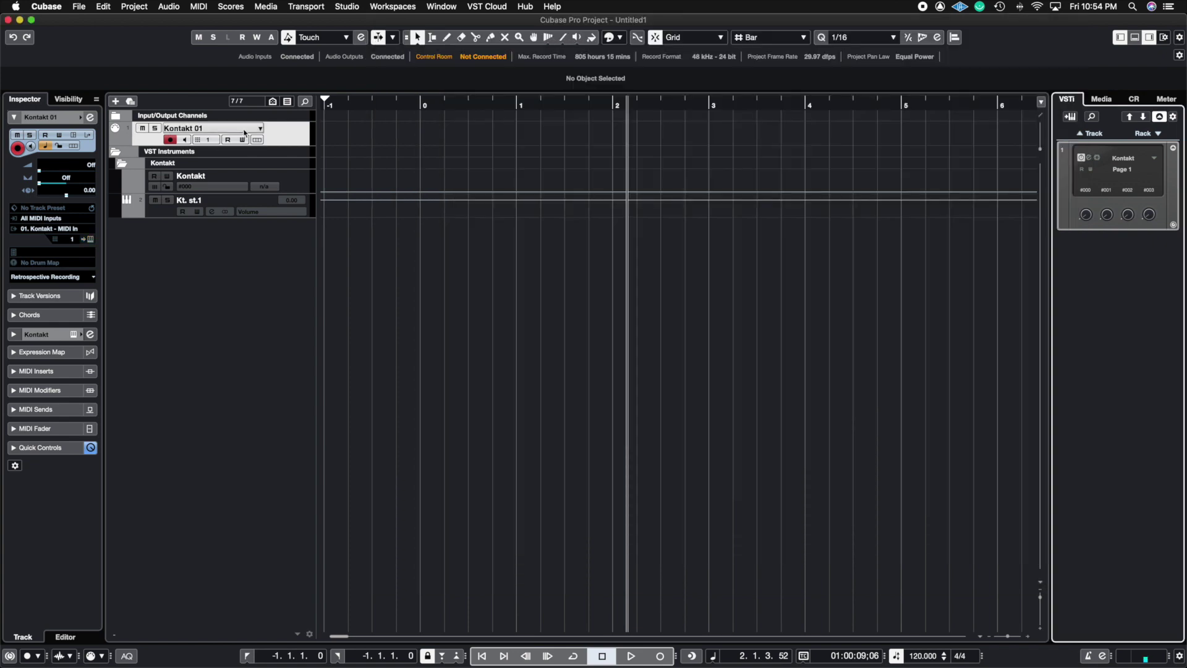
pyautogui.moveTo(244, 132); pyautogui.dragTo(281, 245)
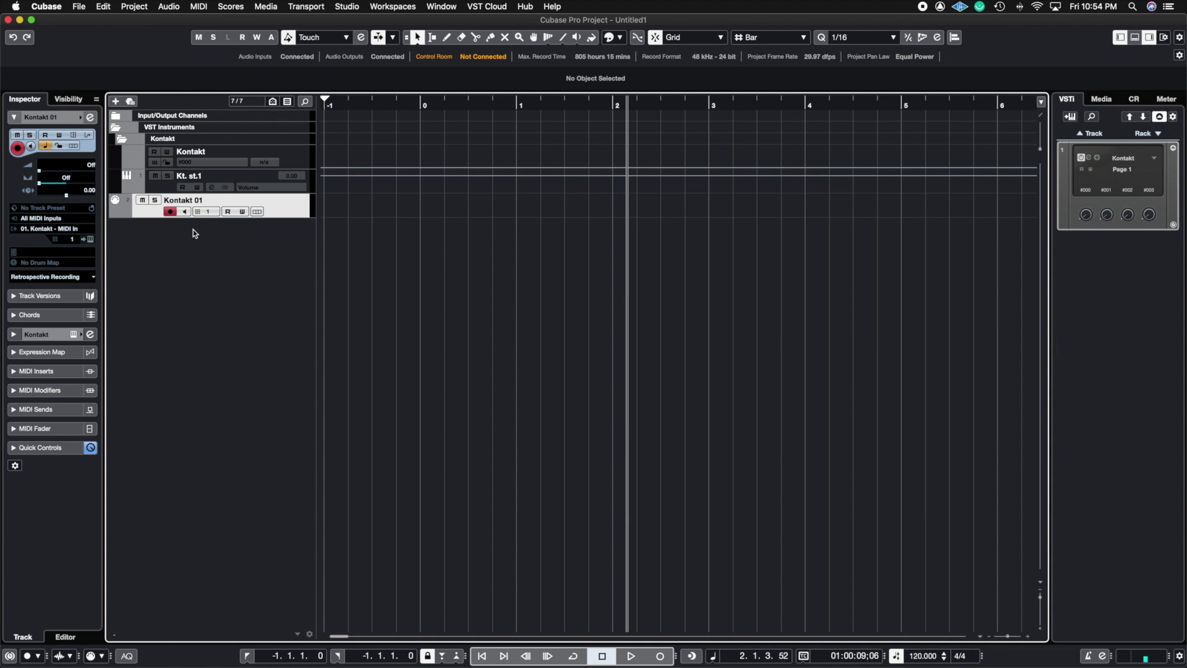
# - Add three more MIDI tracks below Kontakt 01
pyautogui.rightClick(226, 250)
pyautogui.click(275, 283)
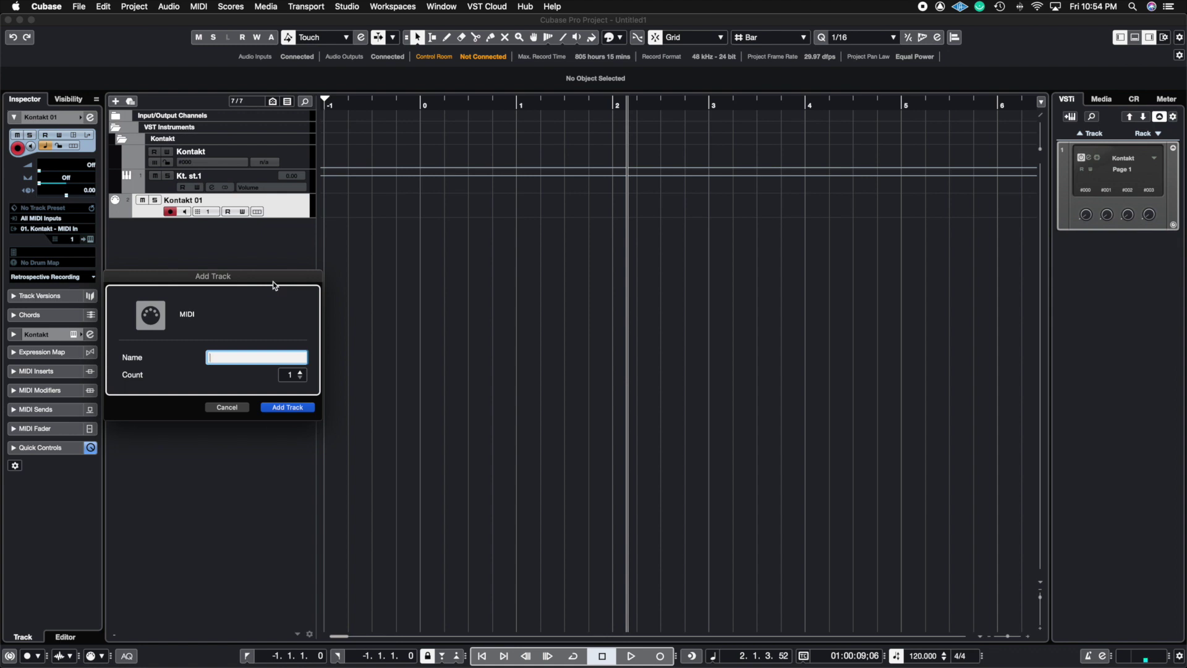
pyautogui.write('3')
pyautogui.click(300, 372)
pyautogui.click(300, 371)
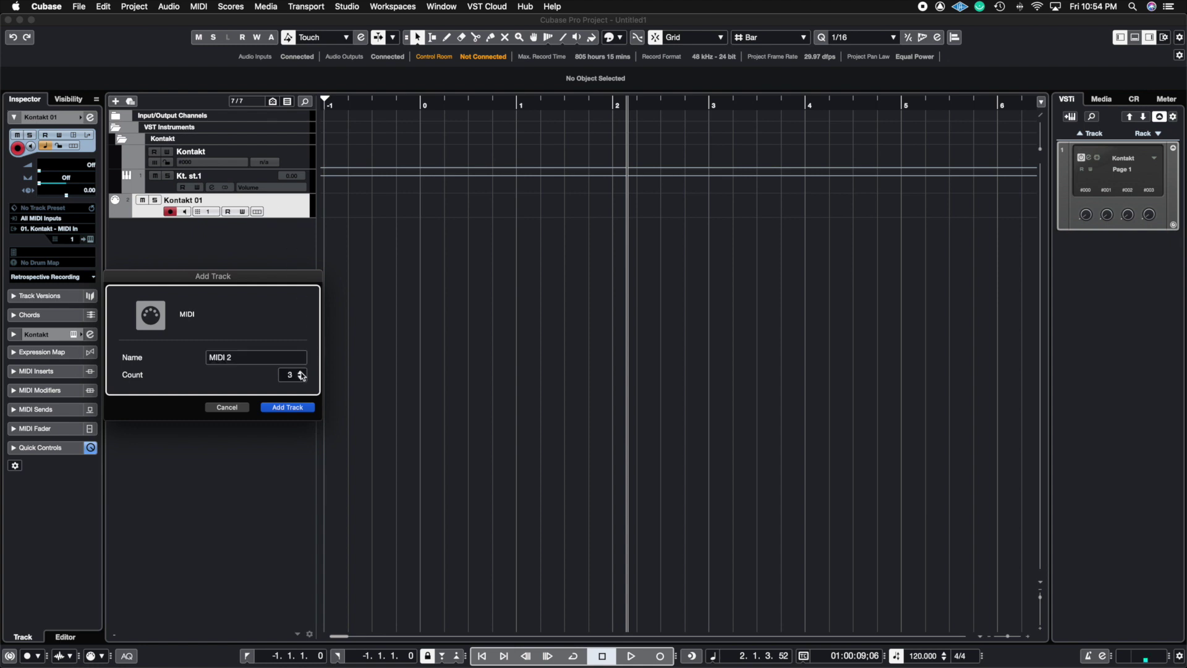
pyautogui.click(297, 408)
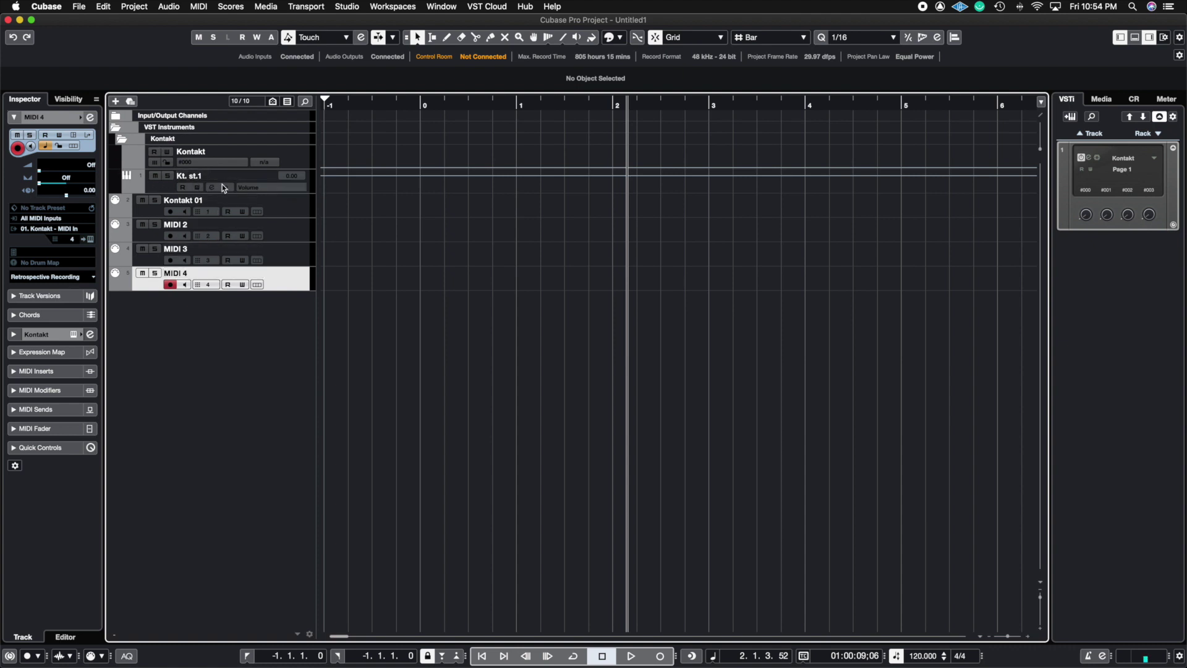
# - Open the Kontakt instrument from the MIDI 4 track and load 02 Taylor Davis Legato into its rack
pyautogui.click(91, 239)
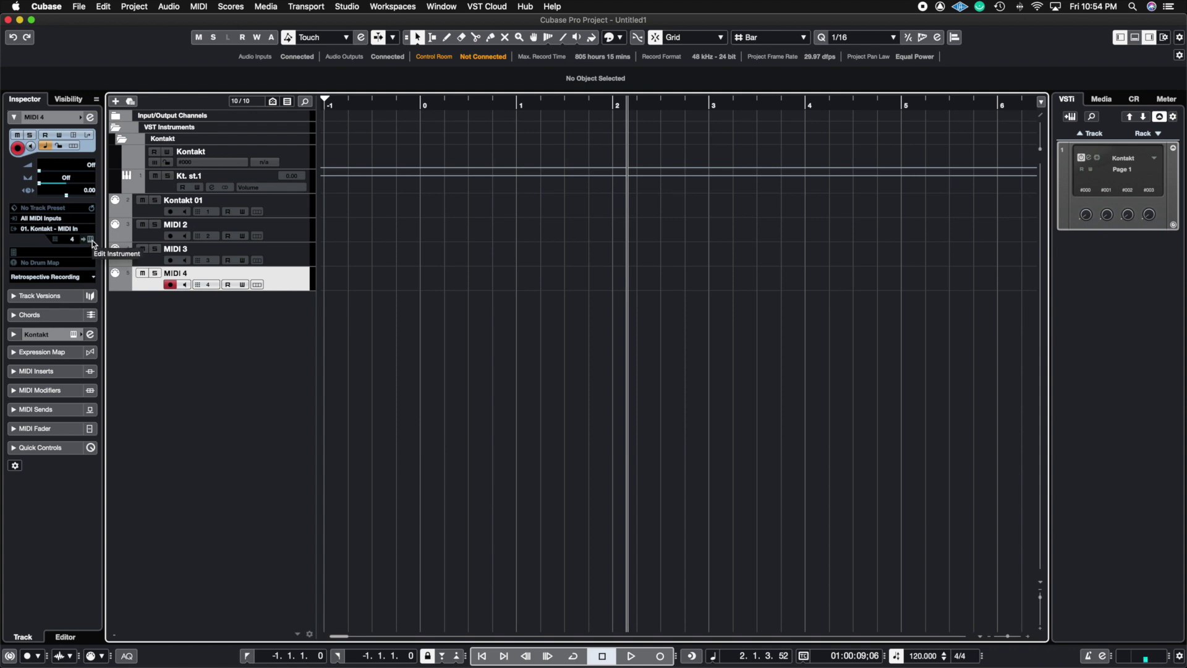
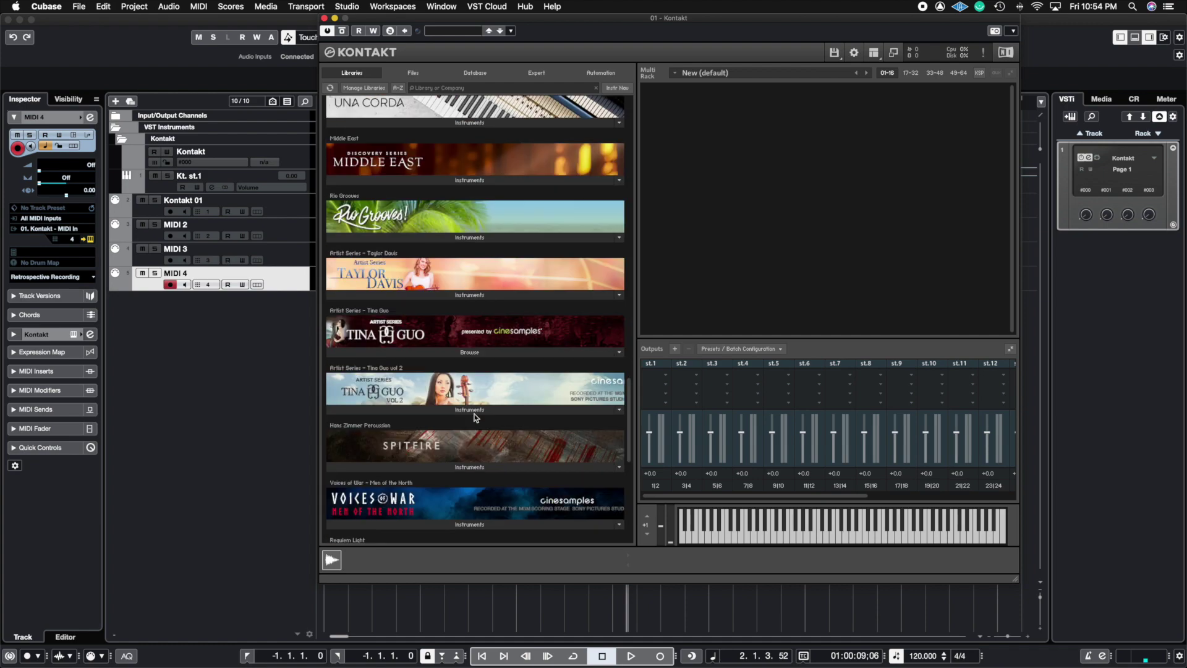
pyautogui.scroll(-6, 475, 418)
pyautogui.scroll(10, 476, 417)
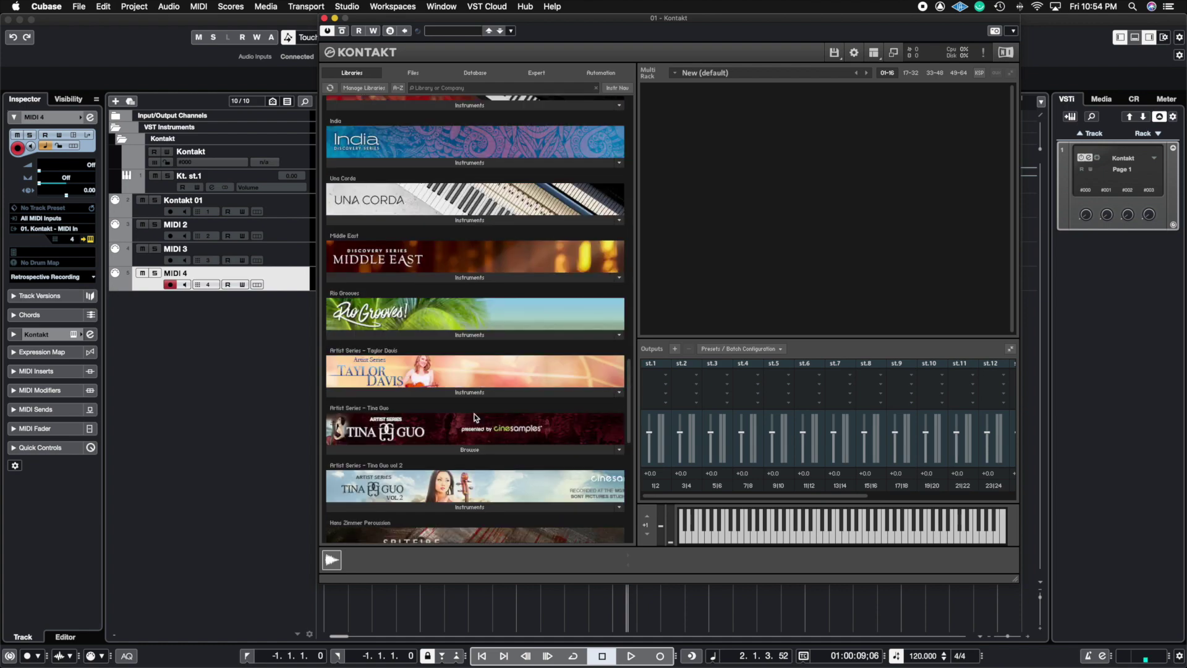
pyautogui.scroll(-5, 475, 417)
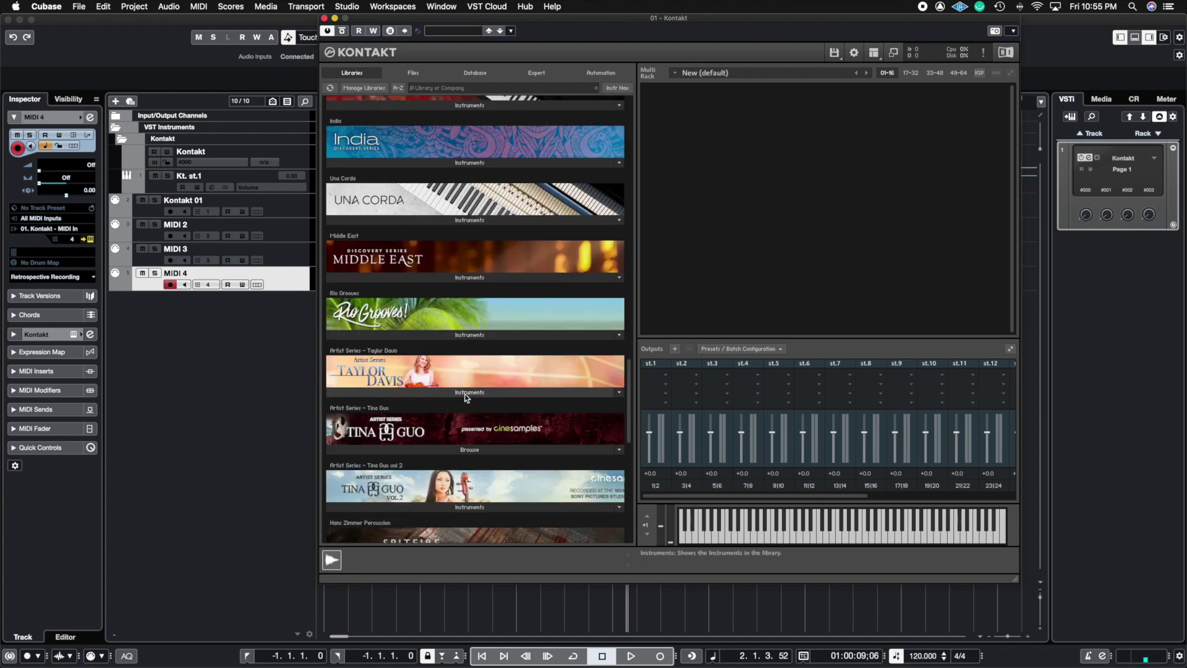
pyautogui.click(464, 392)
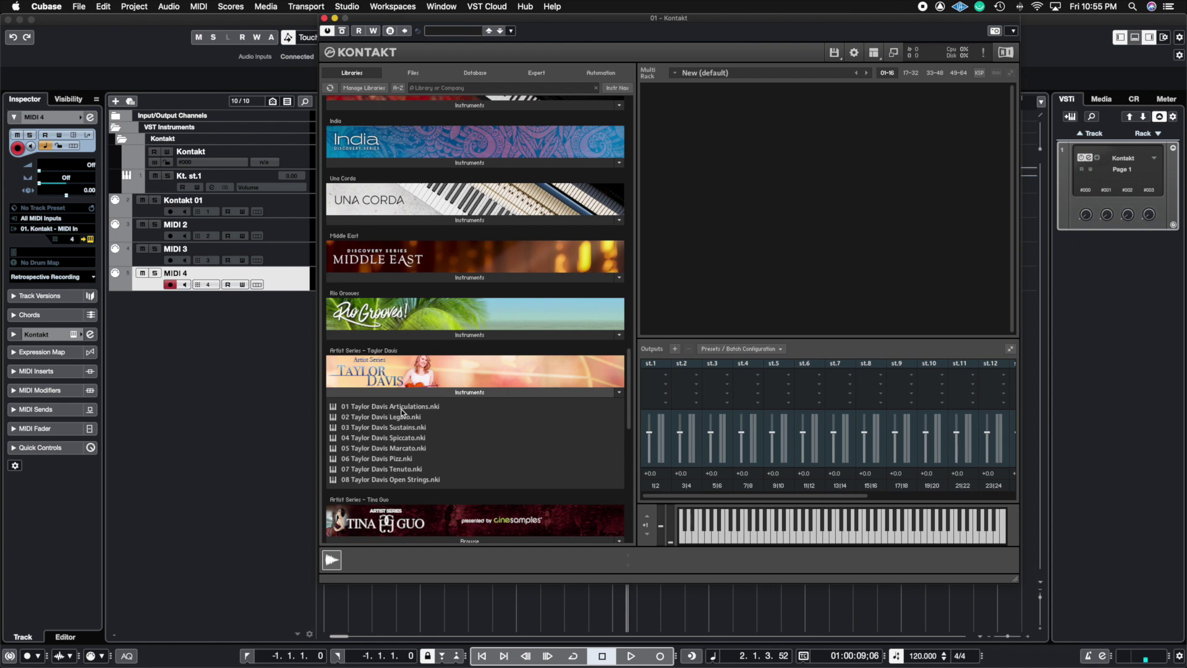
pyautogui.moveTo(409, 416); pyautogui.dragTo(768, 193)
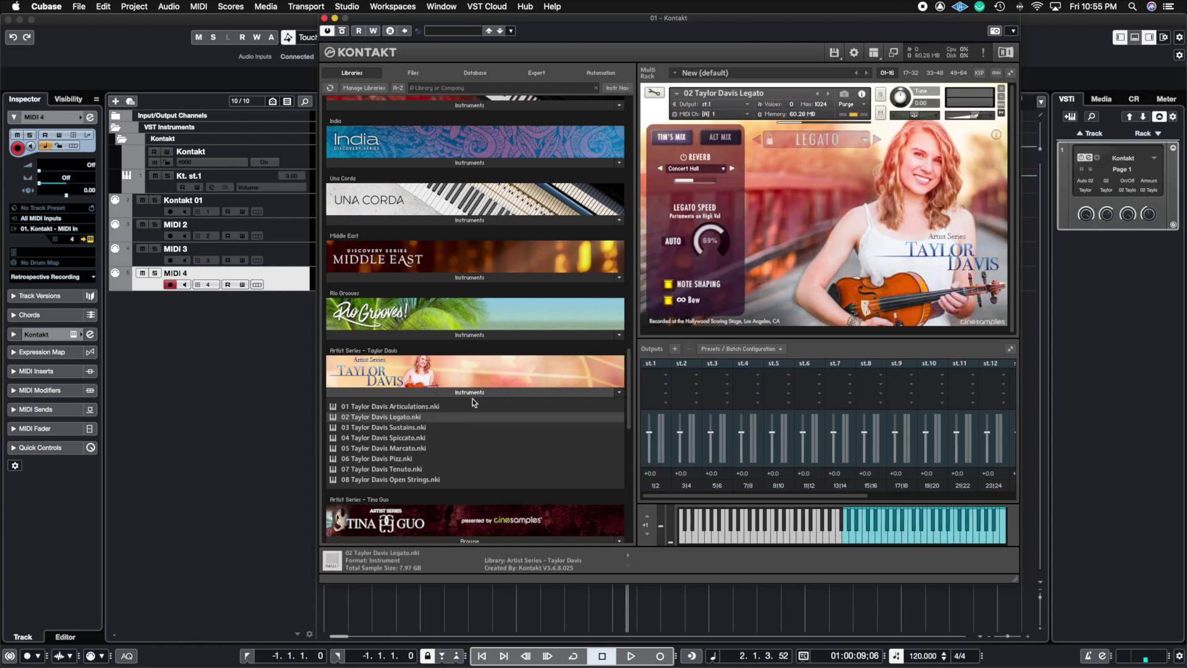
# - Load 01 AS Tina Guo vol 2 Arco Legato into the Kontakt rack below the Taylor Davis instrument
pyautogui.click(469, 394)
pyautogui.scroll(-5, 470, 396)
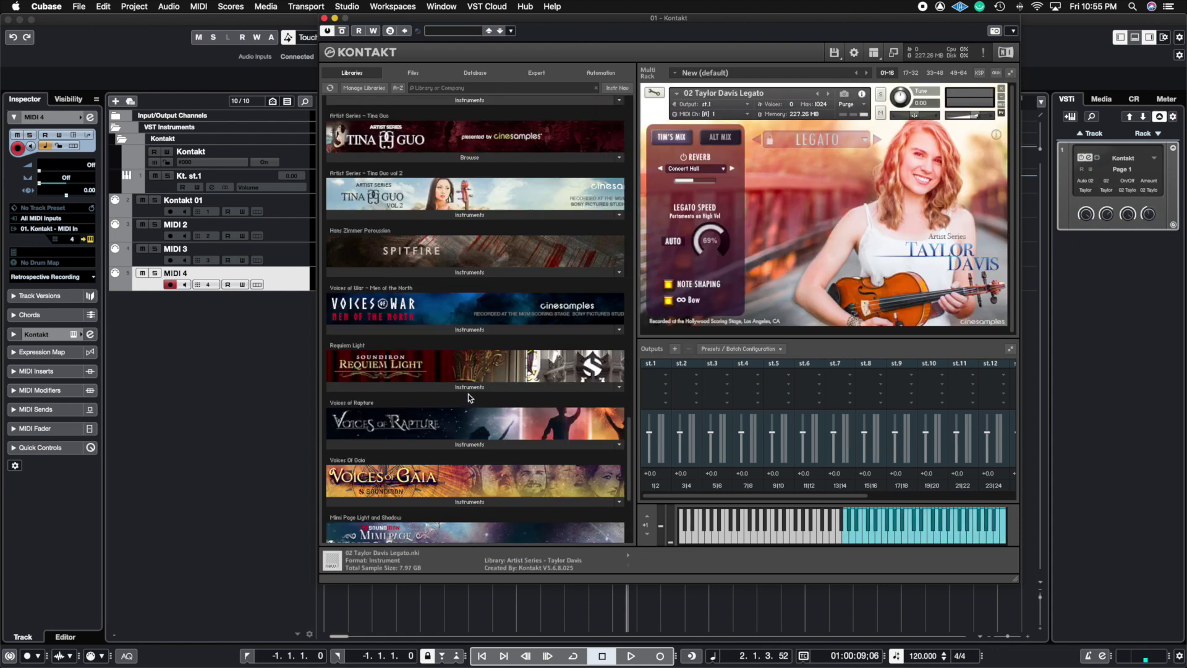
pyautogui.scroll(3, 470, 398)
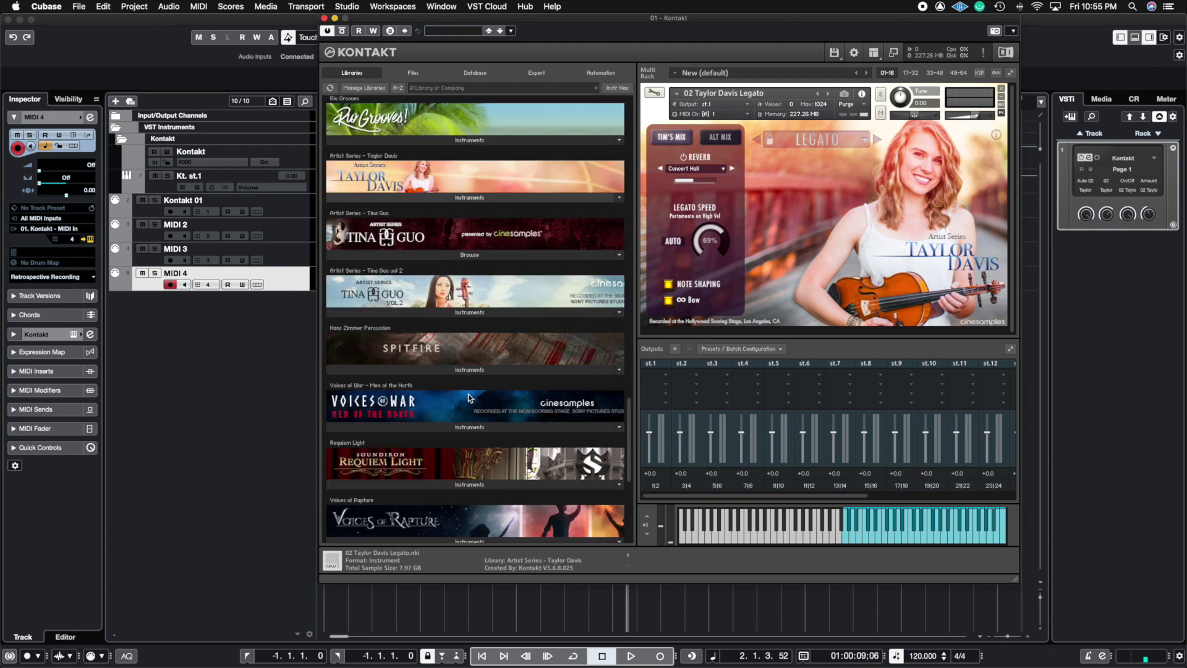
pyautogui.click(445, 312)
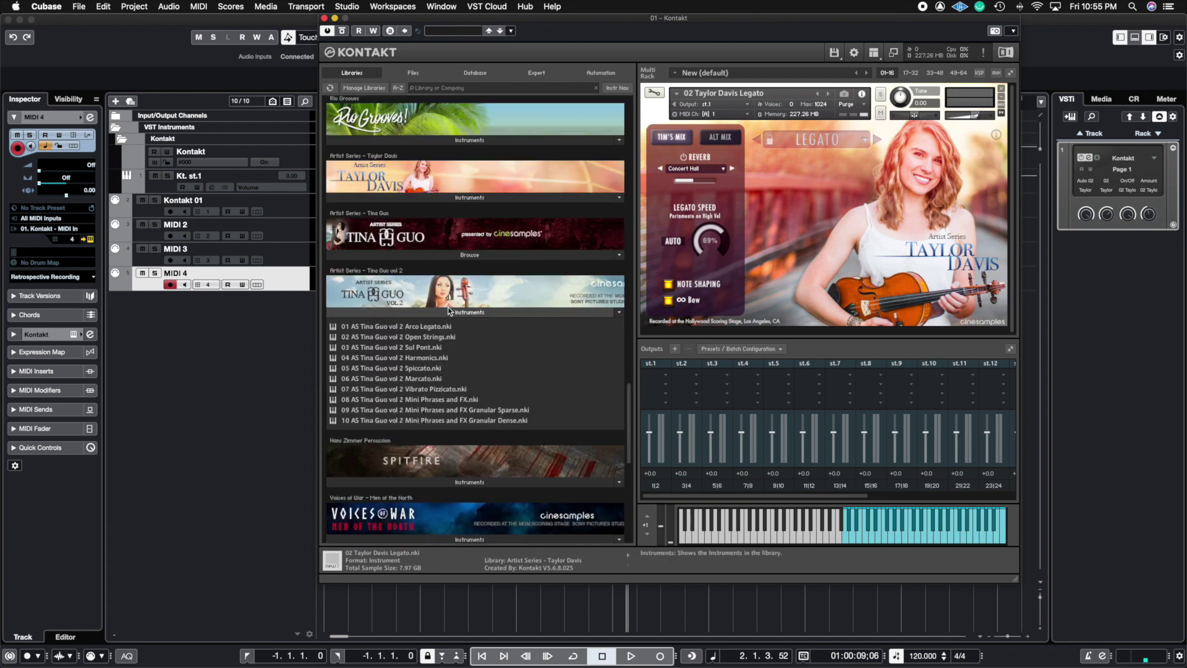
pyautogui.moveTo(435, 327); pyautogui.dragTo(705, 333)
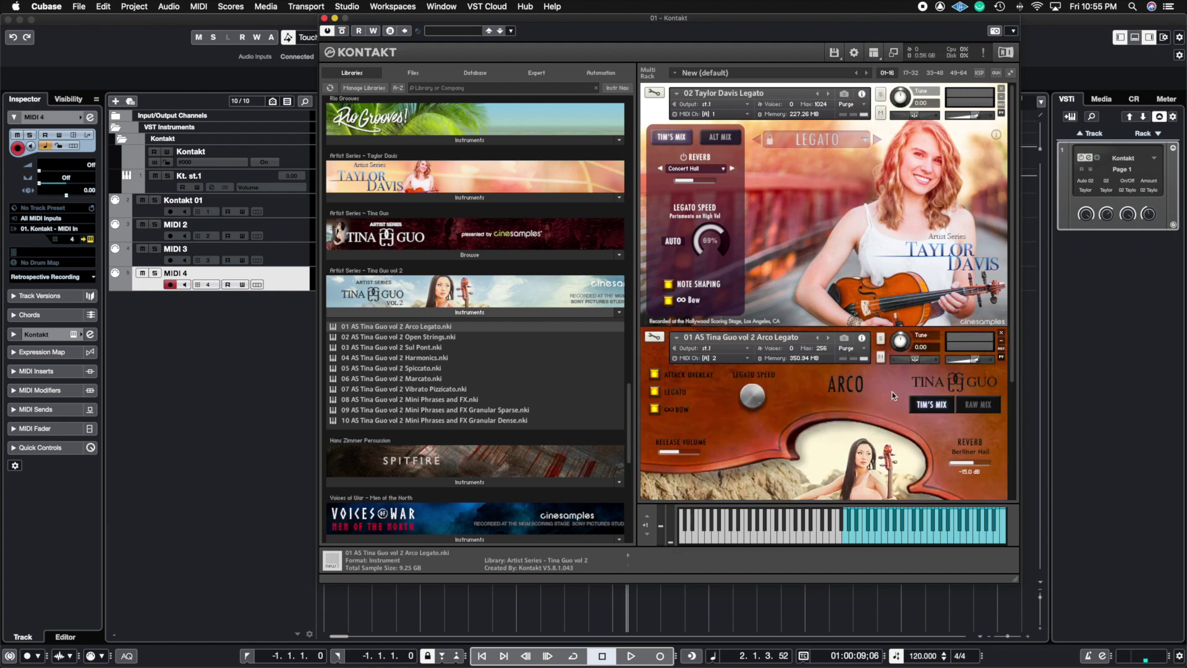
# - Load 09 Shouts from the Voices of War – Men of the North library into the Kontakt rack
pyautogui.scroll(-3, 892, 396)
pyautogui.scroll(-5, 443, 233)
pyautogui.click(443, 234)
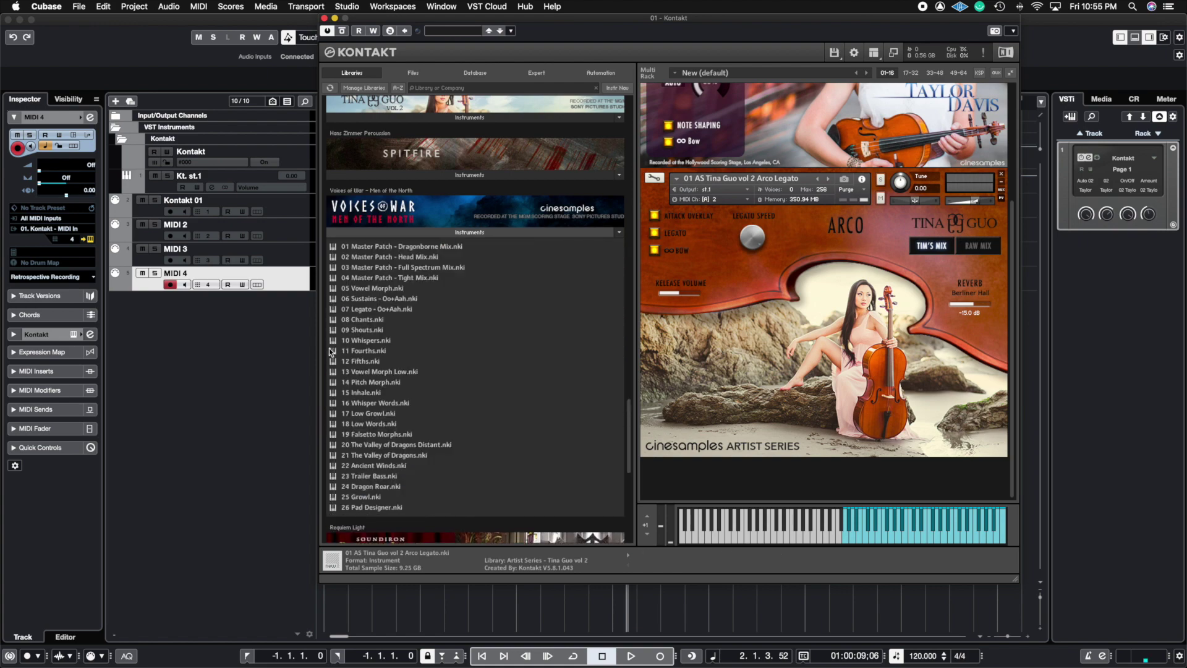
pyautogui.moveTo(377, 332); pyautogui.dragTo(758, 477)
# - Load Adey Legato from the Voice Of Wind Adey library into the Kontakt rack below 09 Shouts
pyautogui.click(405, 424)
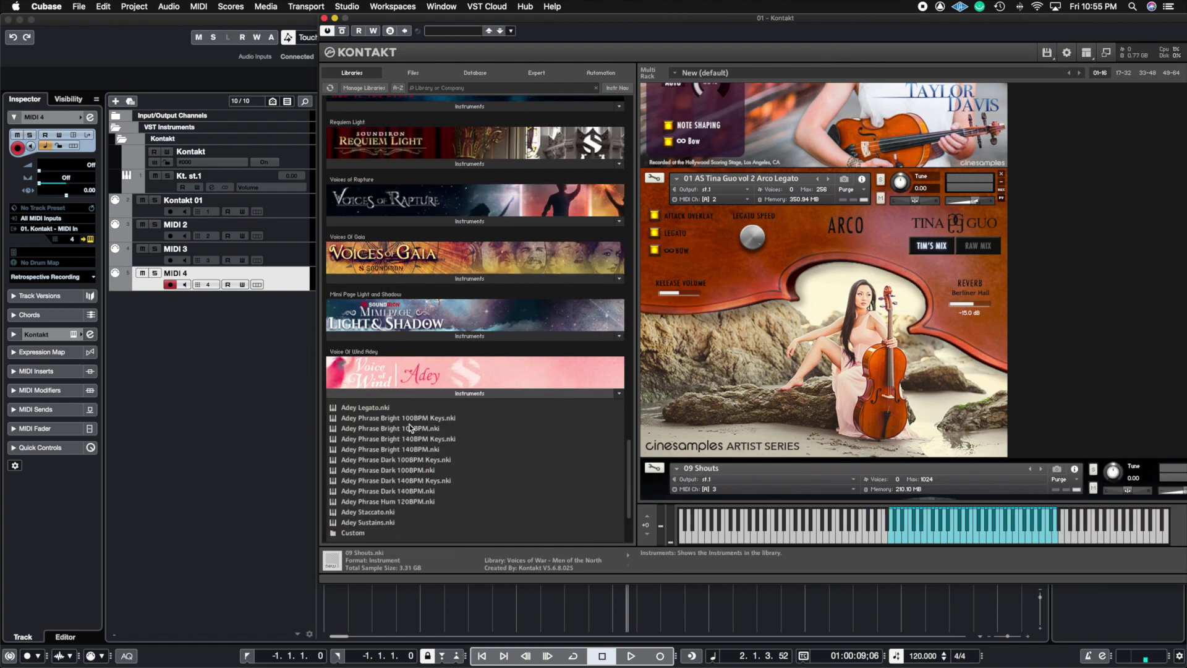
pyautogui.scroll(-5, 779, 423)
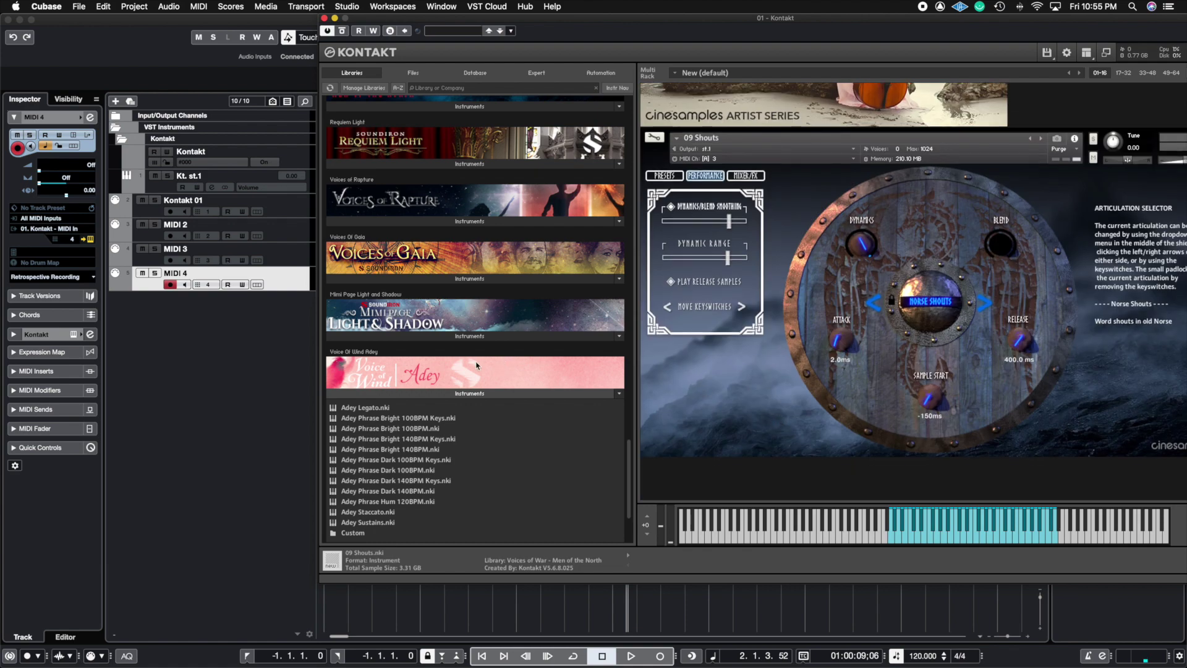
pyautogui.click(399, 408)
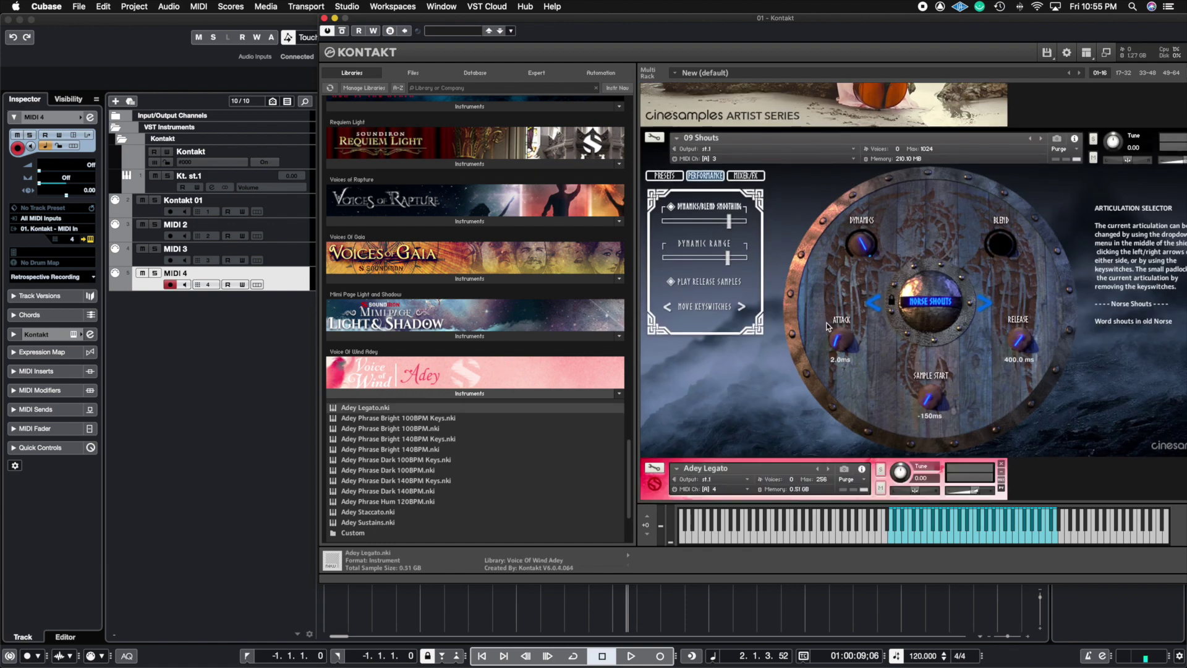
# - Check which rack instrument Kontakt 01, MIDI 2, MIDI 3 and MIDI 4 each trigger, selecting them in turn, and close Kontakt
pyautogui.scroll(10, 475, 319)
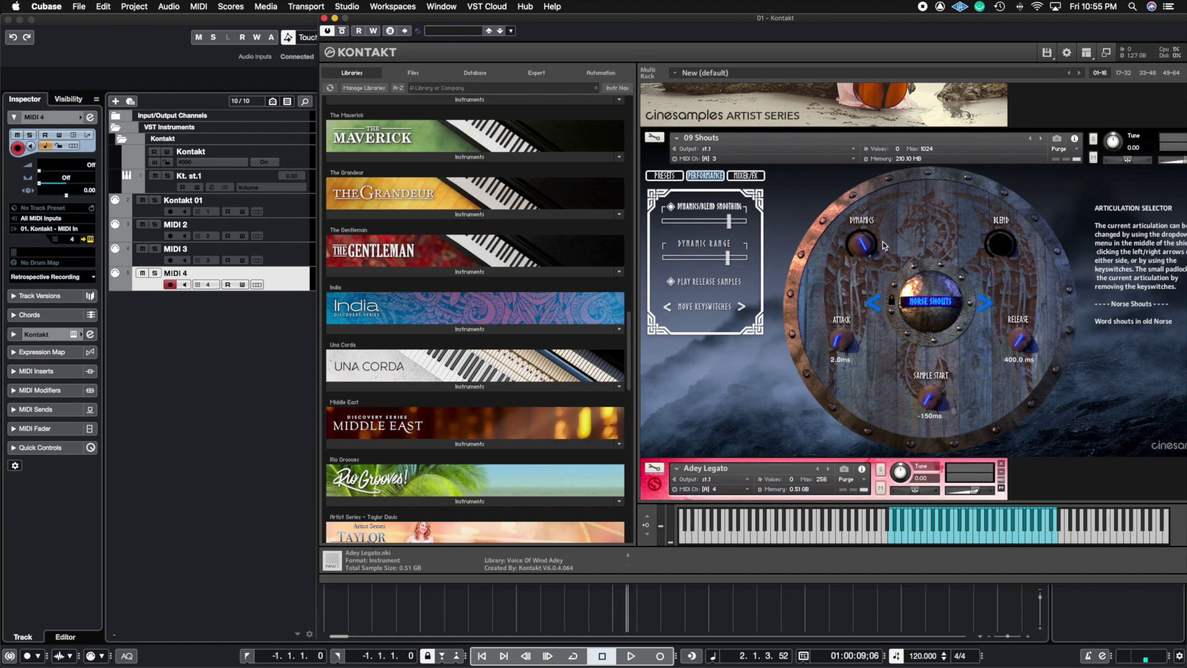
pyautogui.scroll(15, 1048, 98)
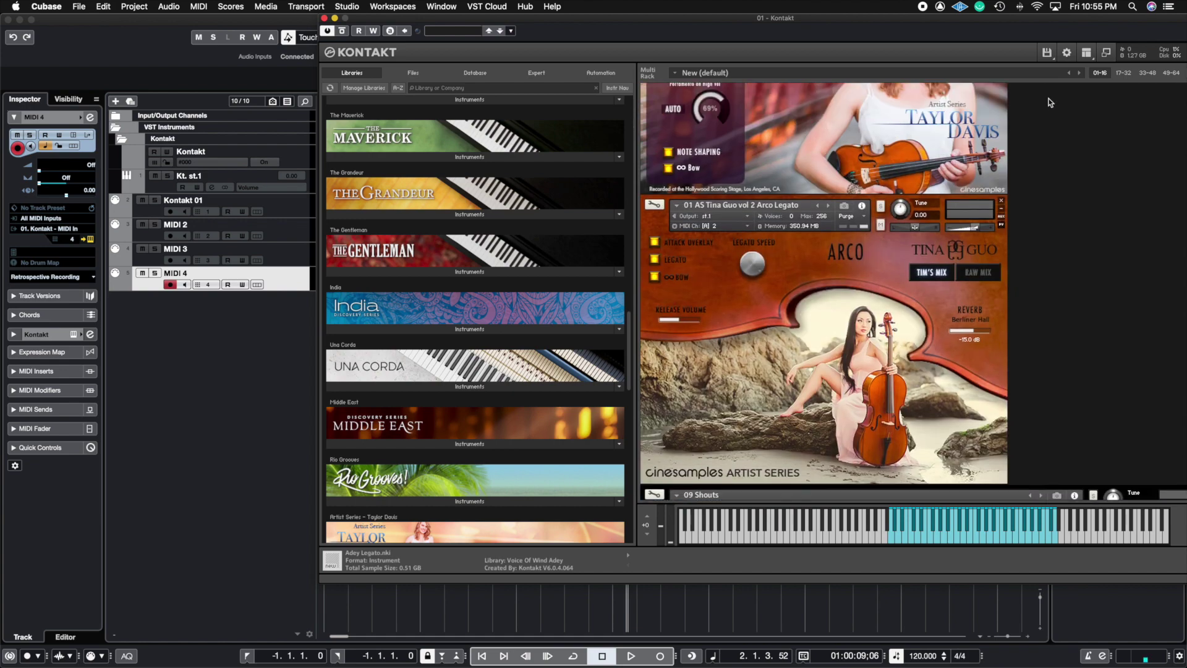
pyautogui.moveTo(987, 20); pyautogui.dragTo(984, 29)
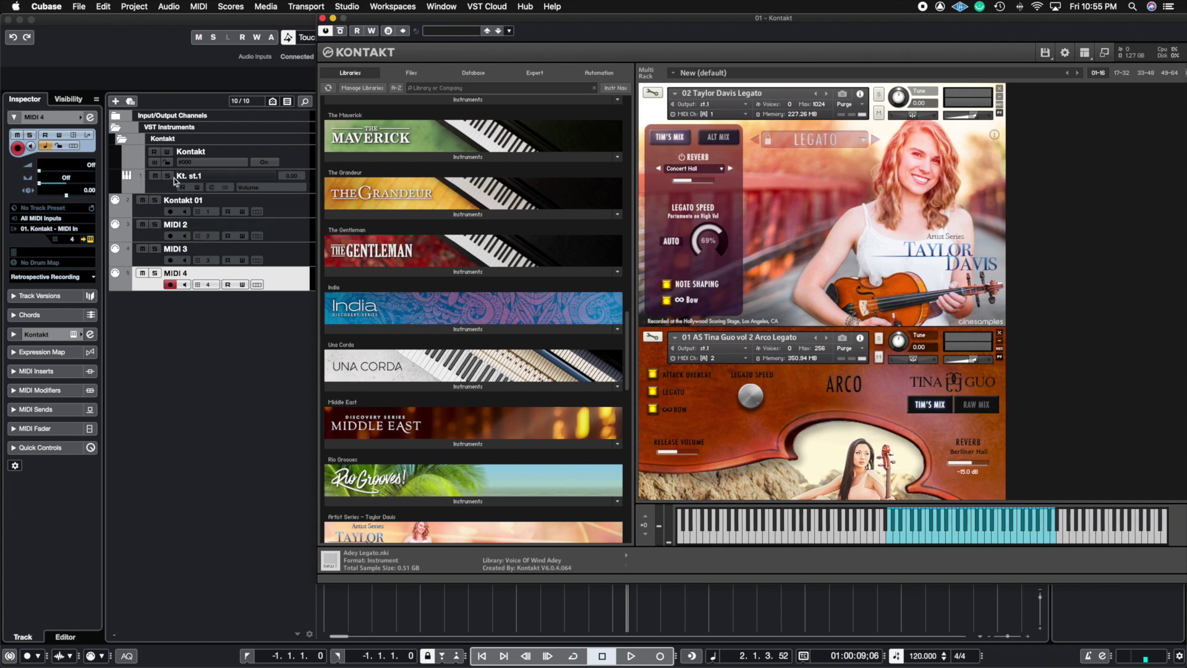
pyautogui.click(284, 213)
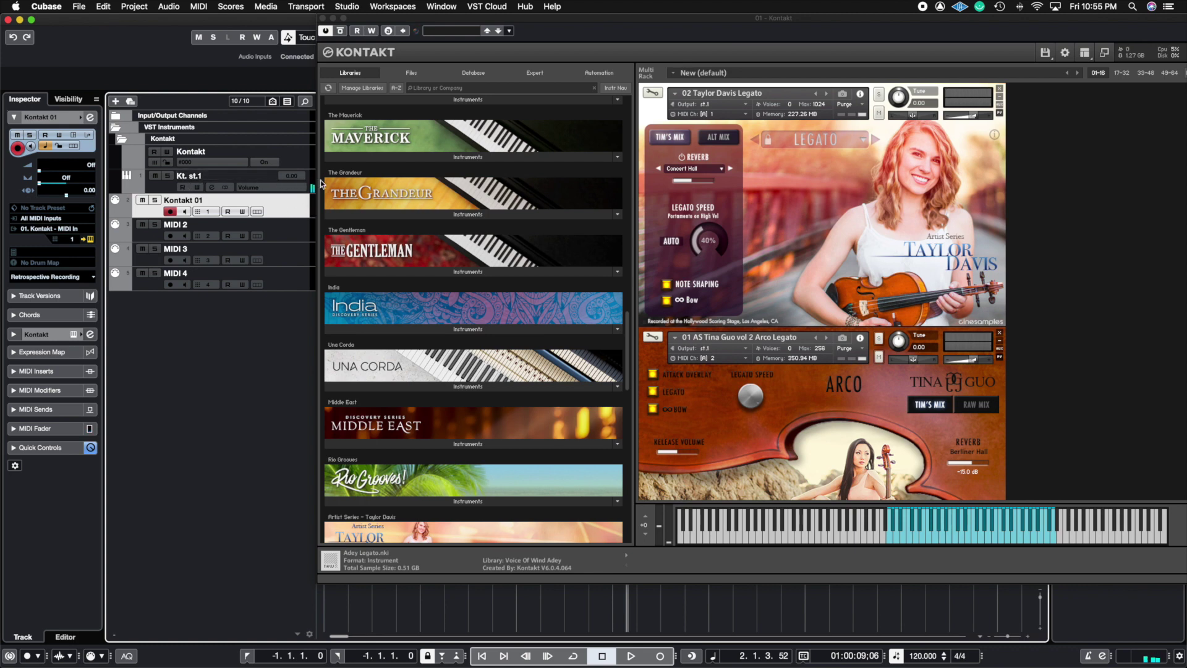
pyautogui.click(293, 235)
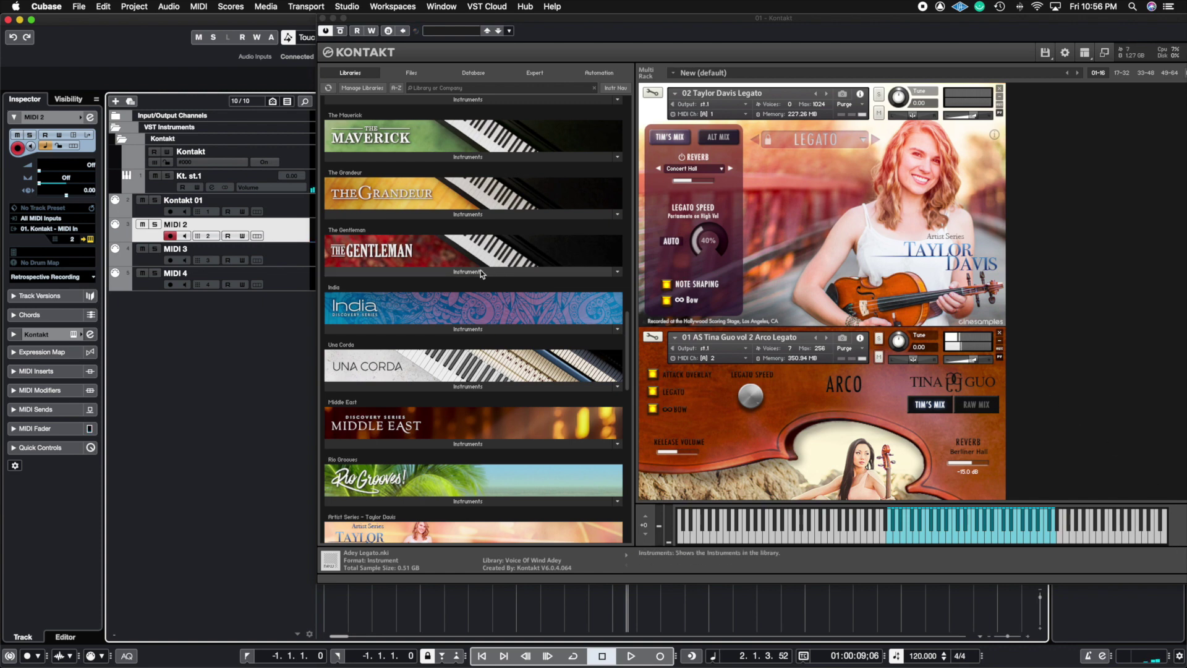
pyautogui.click(288, 263)
pyautogui.scroll(-8, 1119, 291)
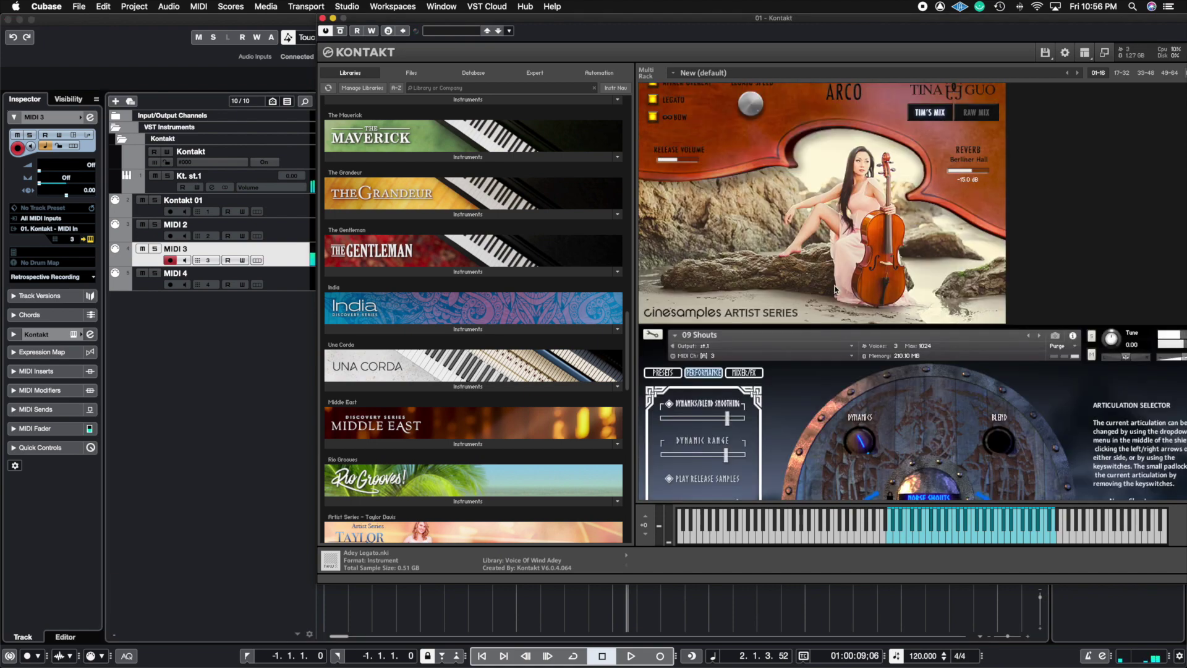
pyautogui.click(299, 287)
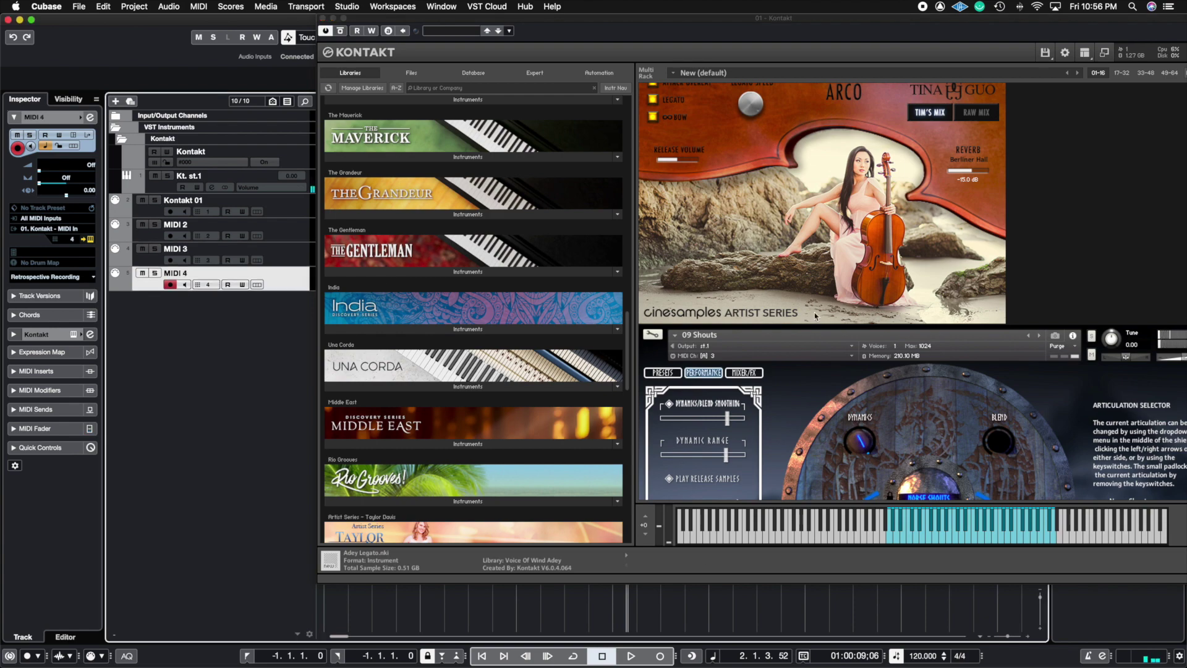
pyautogui.scroll(-5, 814, 313)
pyautogui.scroll(-1, 814, 316)
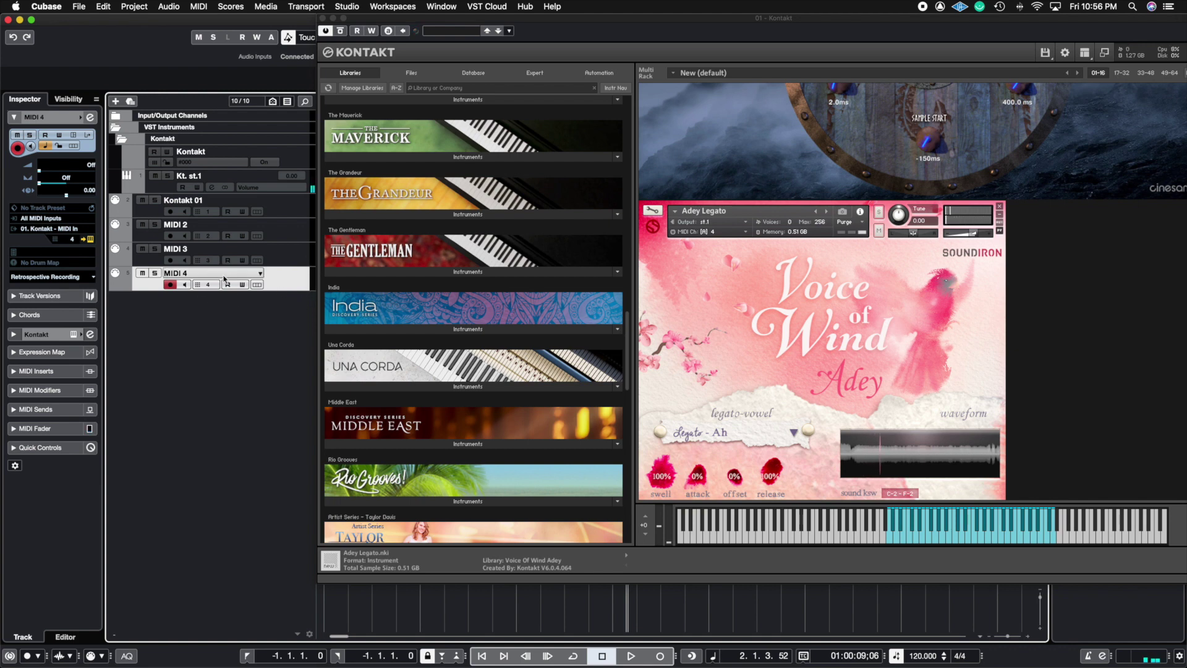
pyautogui.click(322, 17)
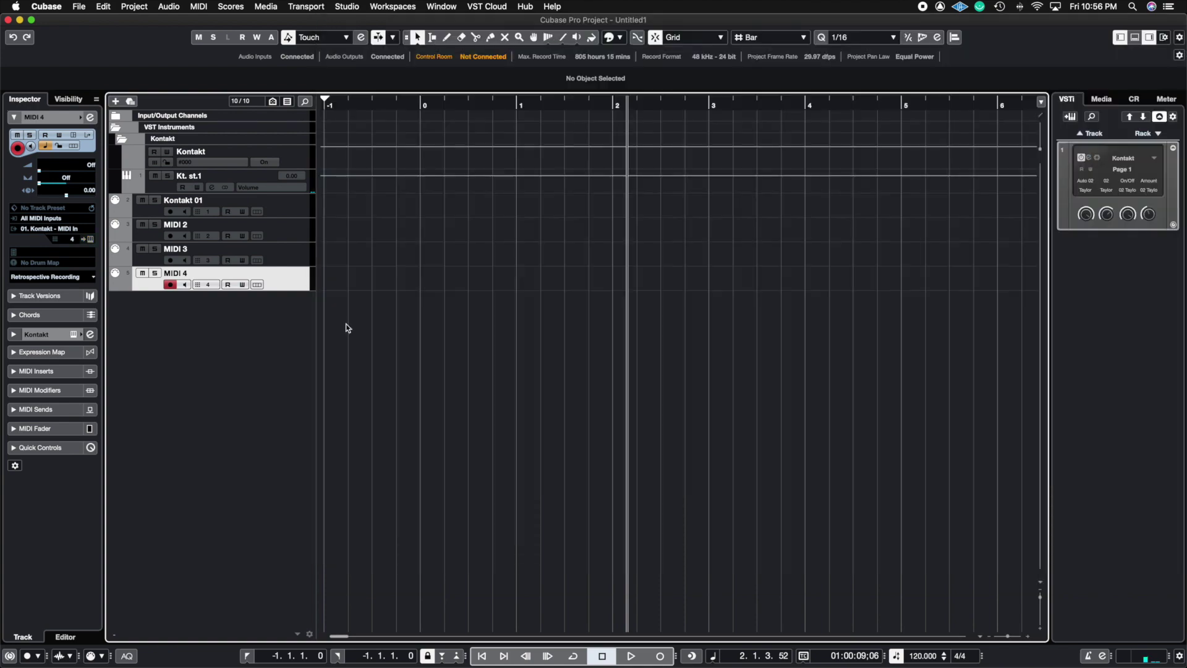
# - Examine which channels the Export Audio Mixdown dialog offers for Kontakt and close it without exporting
pyautogui.click(79, 6)
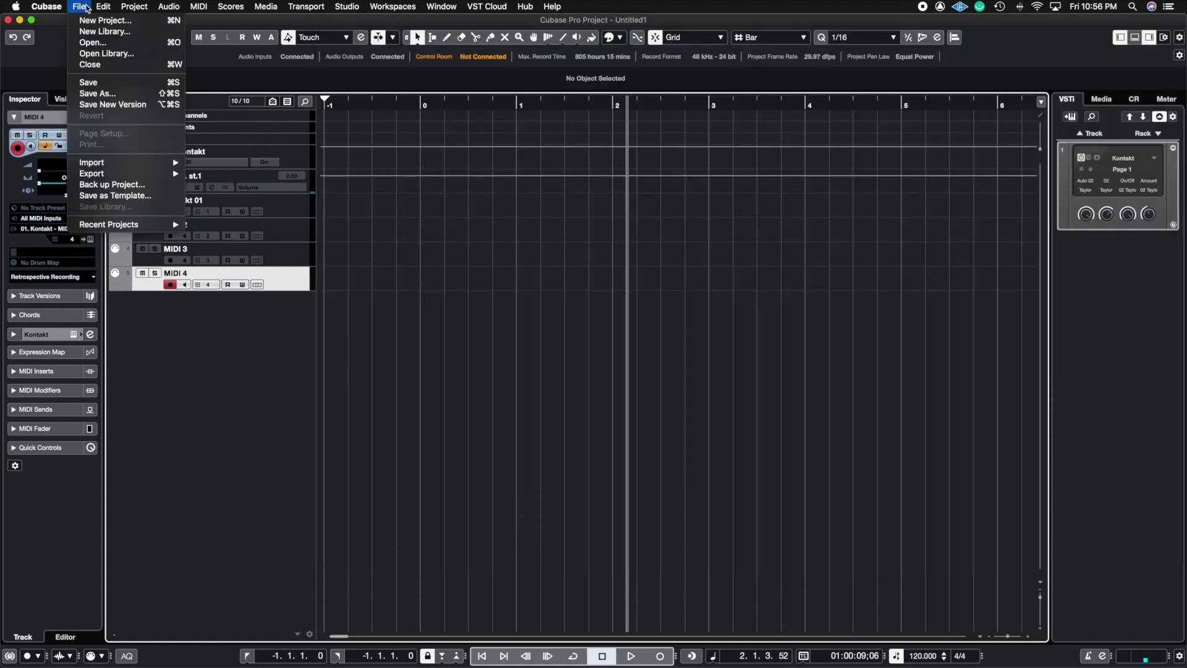
pyautogui.moveTo(162, 176)
pyautogui.click(235, 173)
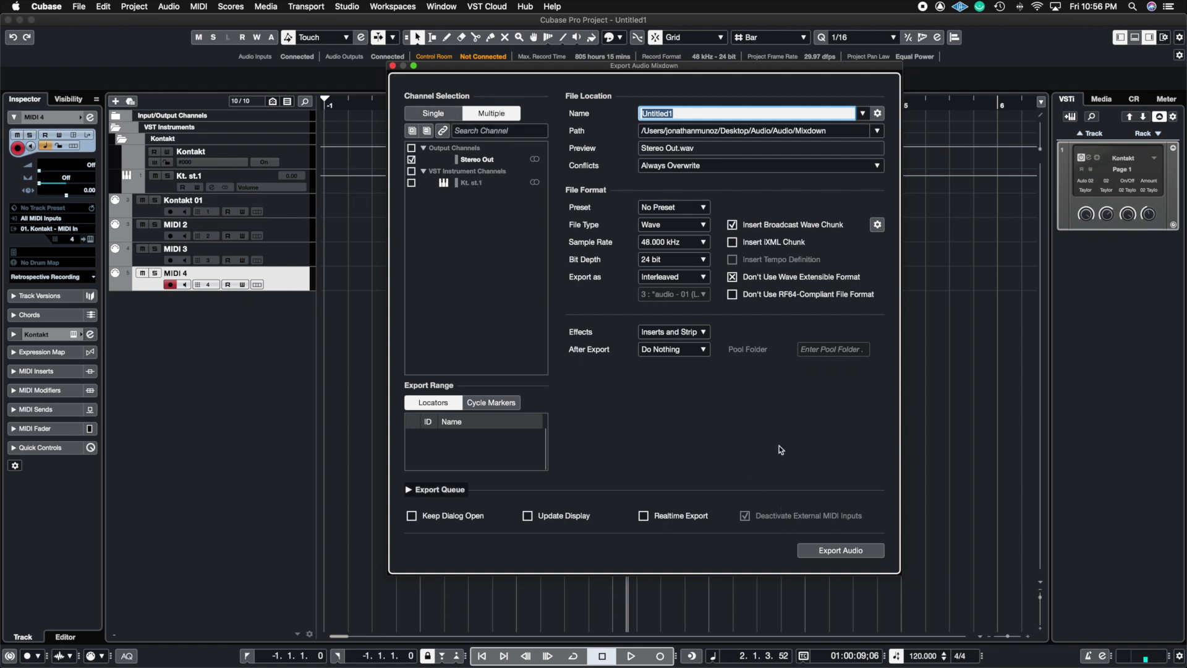
pyautogui.click(393, 65)
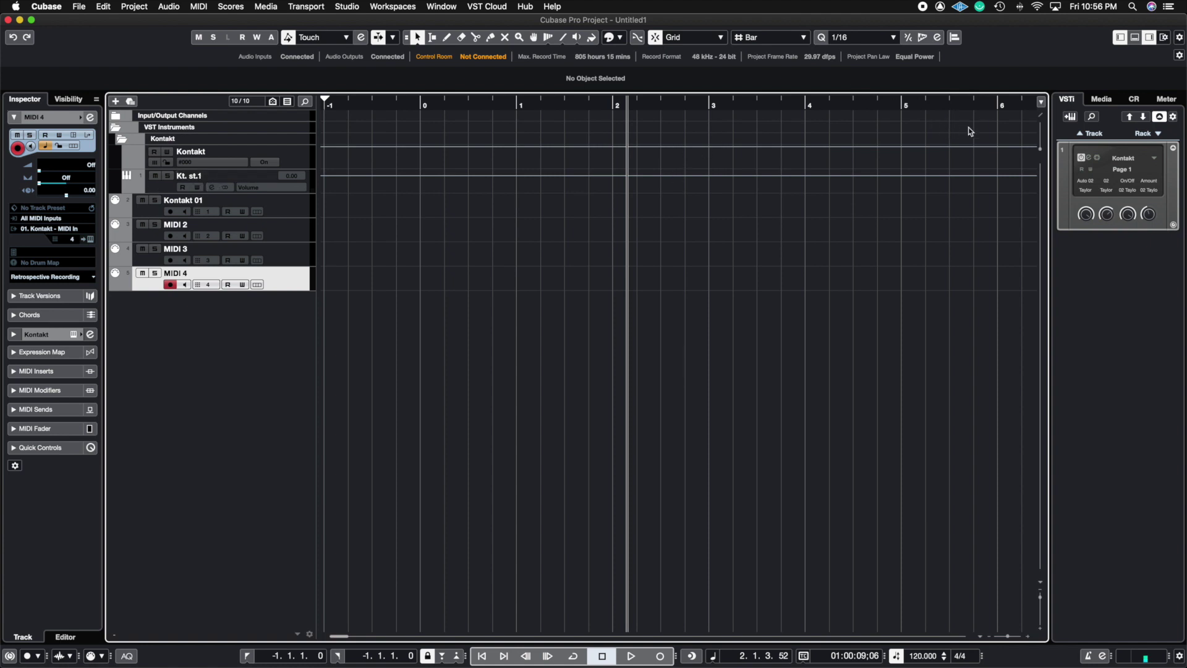
# - Activate the additional Kontakt stereo outputs Kt. st.2, Kt. st.3 and Kt. st.4
pyautogui.click(1156, 159)
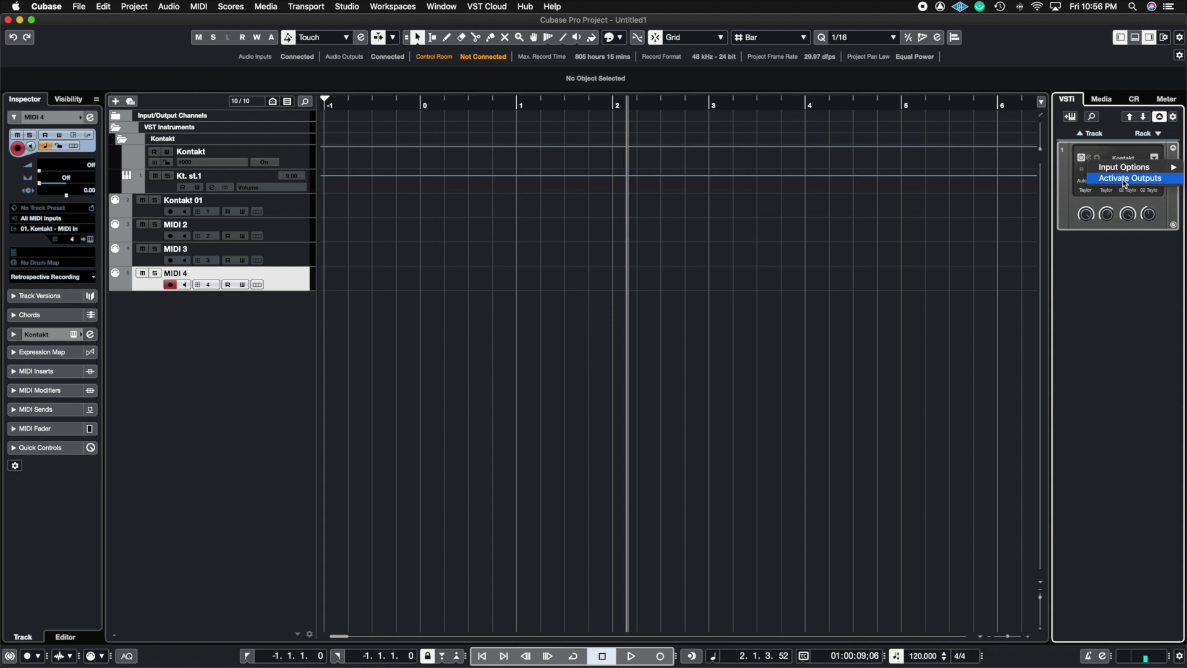
pyautogui.click(1141, 179)
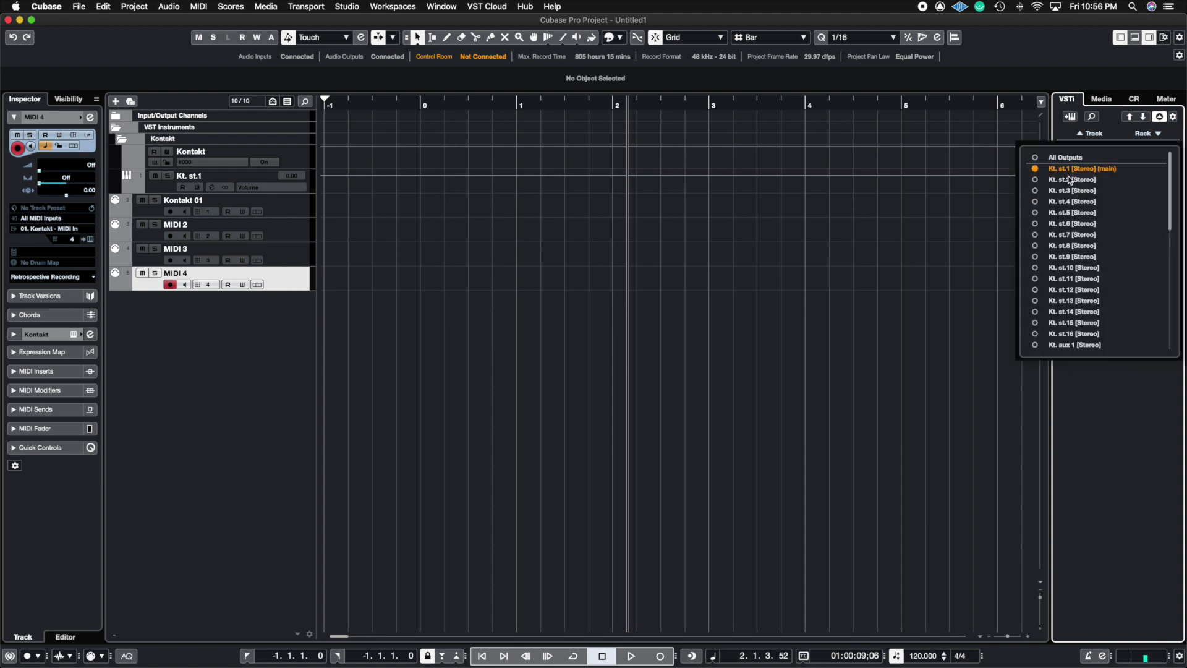
pyautogui.click(1035, 179)
pyautogui.click(1035, 191)
pyautogui.click(1035, 201)
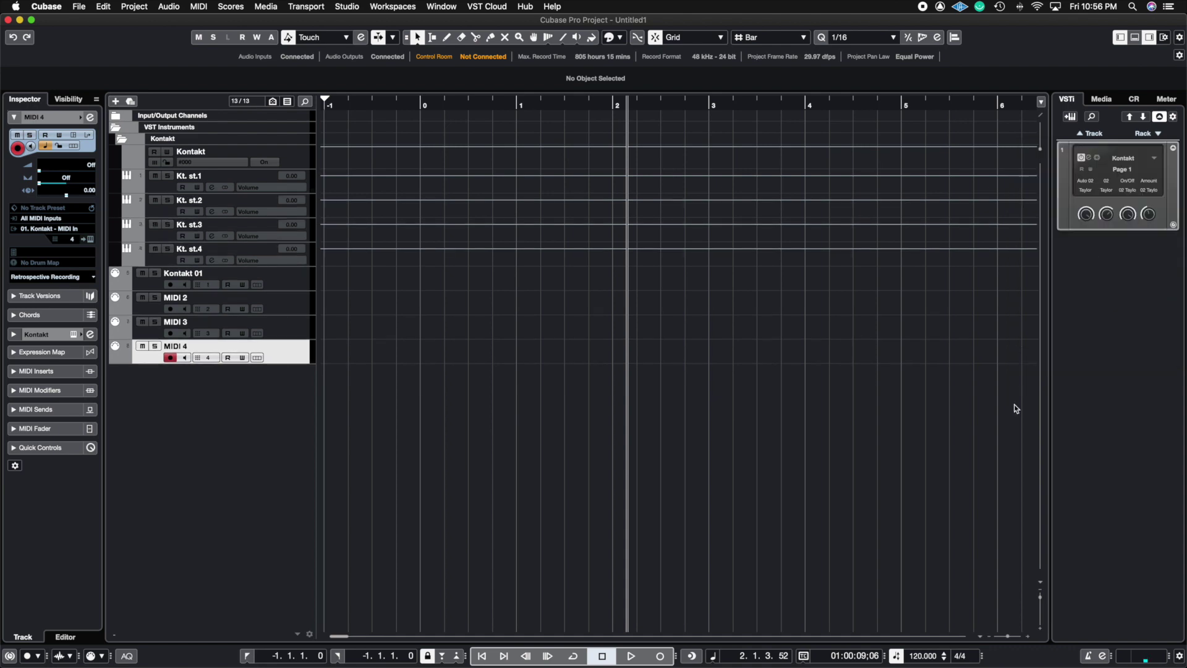
# - Reopen the Kontakt instrument and route 01 AS Tina Guo vol 2 Arco Legato to output st.2
pyautogui.click(1089, 157)
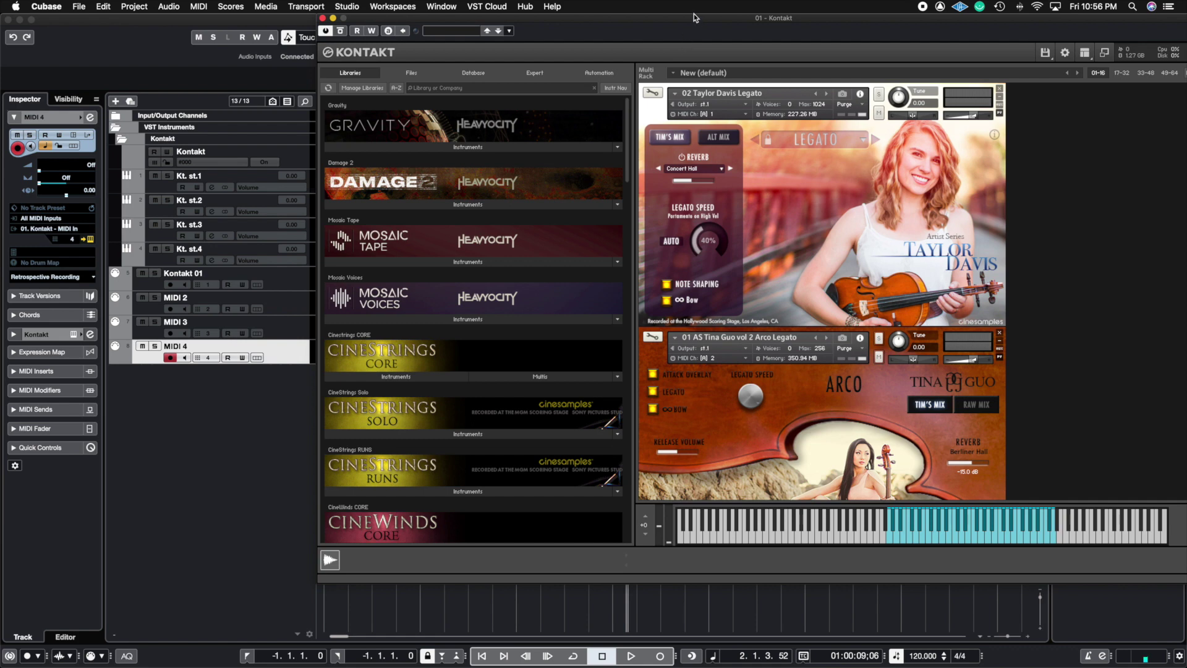
pyautogui.moveTo(697, 19); pyautogui.dragTo(667, 18)
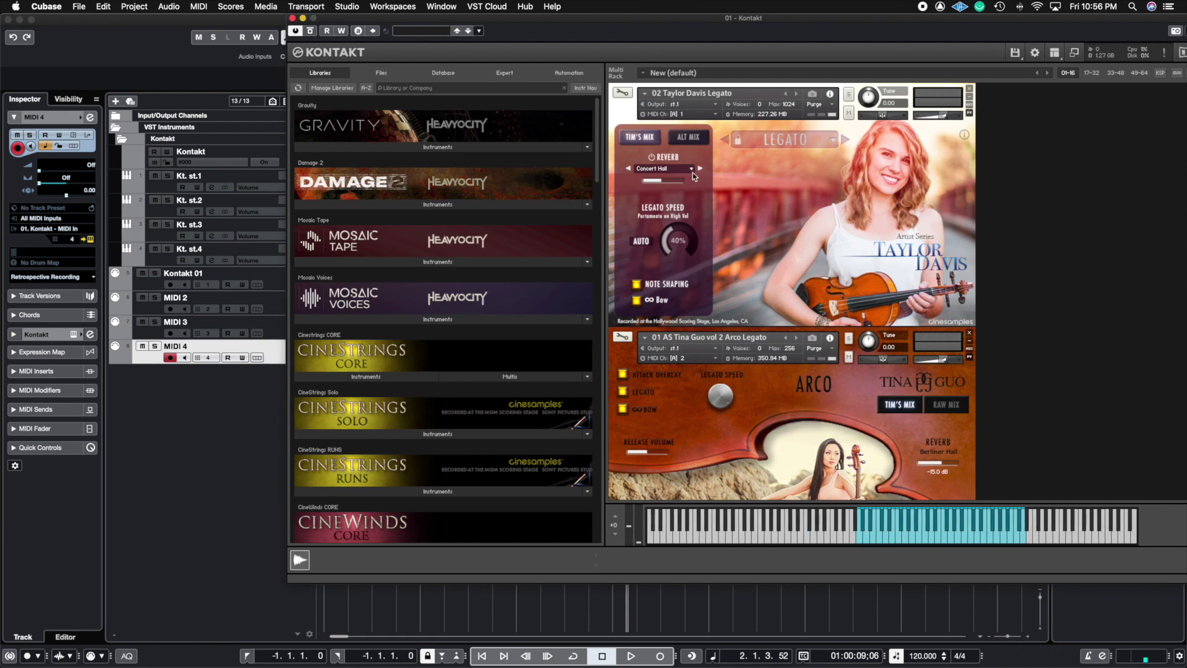
pyautogui.scroll(-3, 692, 173)
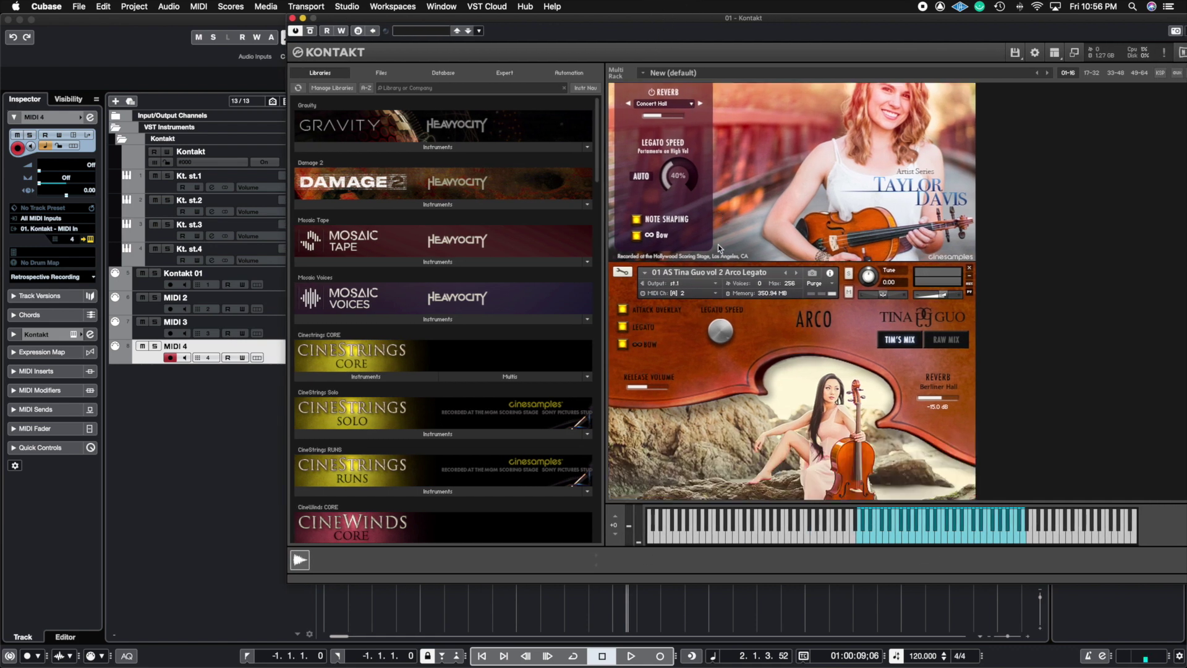
pyautogui.click(678, 283)
pyautogui.click(690, 319)
pyautogui.scroll(3, 674, 295)
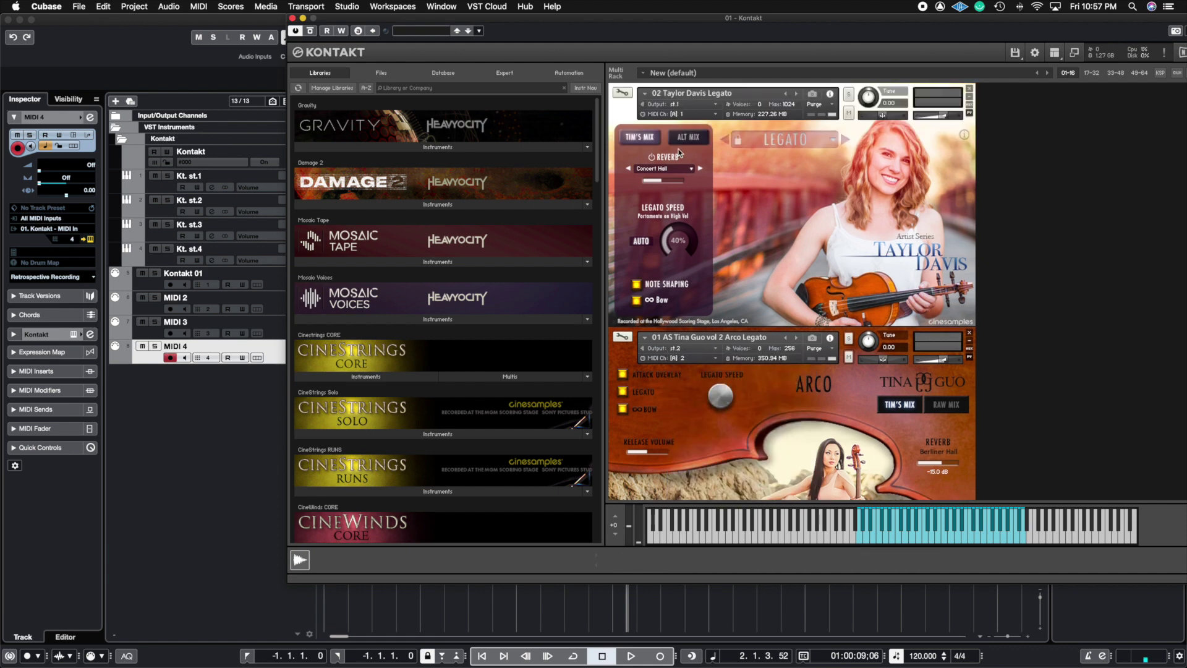
# - Route the 09 Shouts instrument to output st.3
pyautogui.scroll(-3, 686, 223)
pyautogui.scroll(-8, 676, 291)
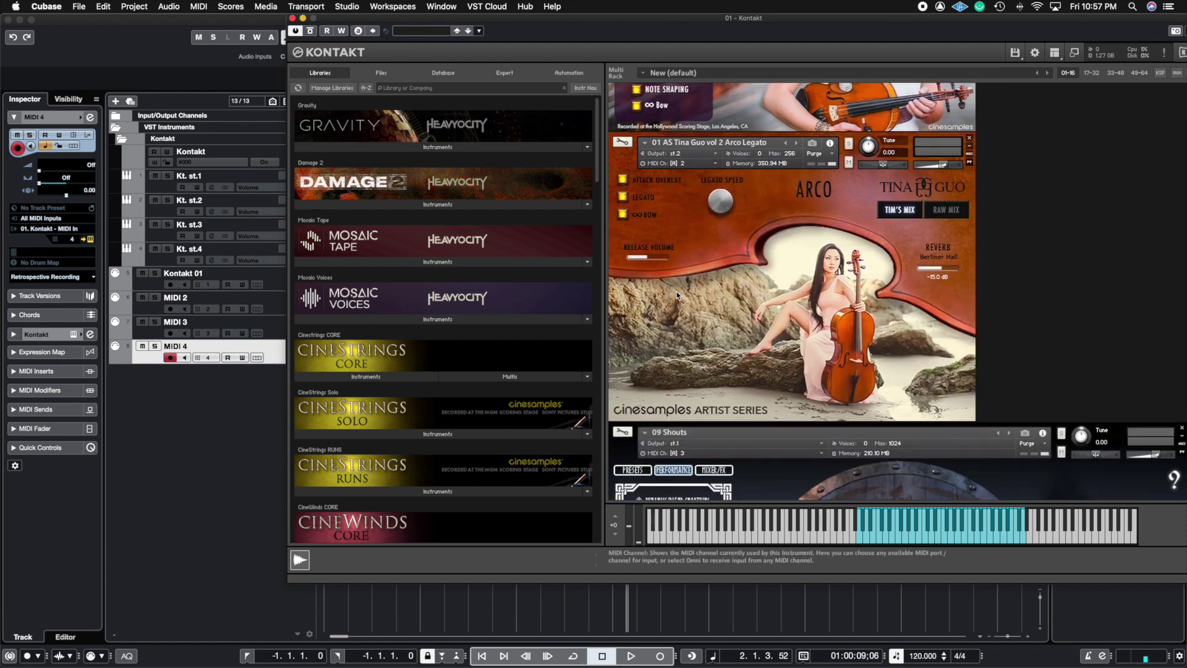
pyautogui.scroll(-11, 677, 291)
pyautogui.click(682, 247)
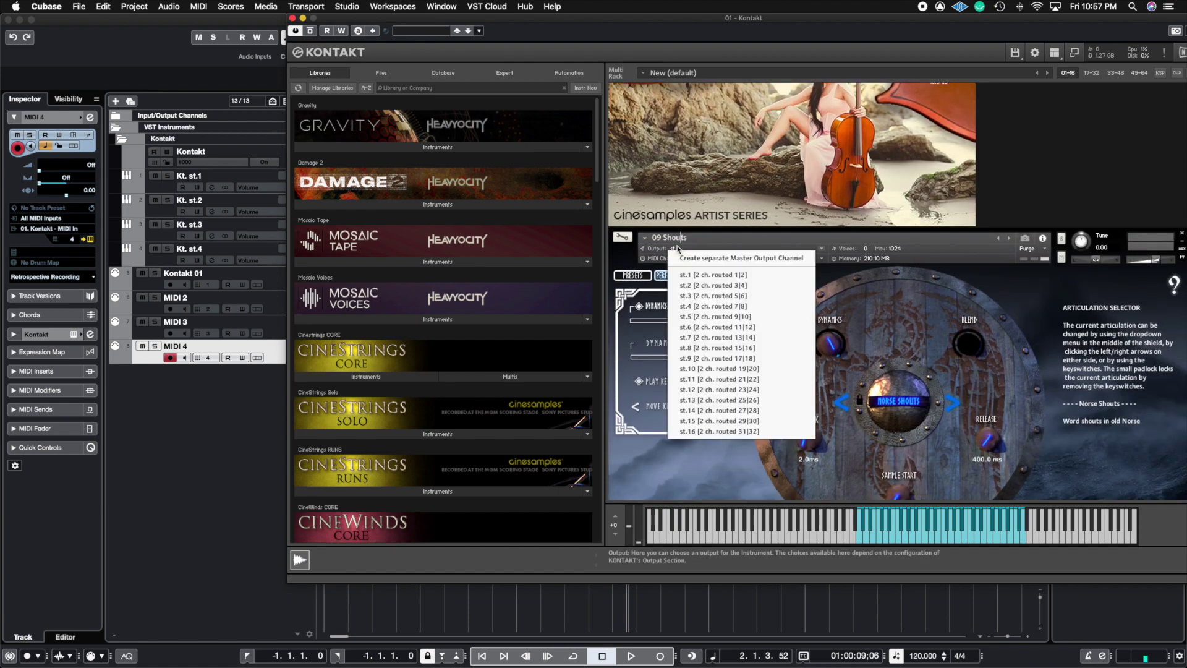
pyautogui.click(706, 297)
# - Route the Adey Legato instrument to output st.4 and close the Kontakt window
pyautogui.scroll(-15, 666, 292)
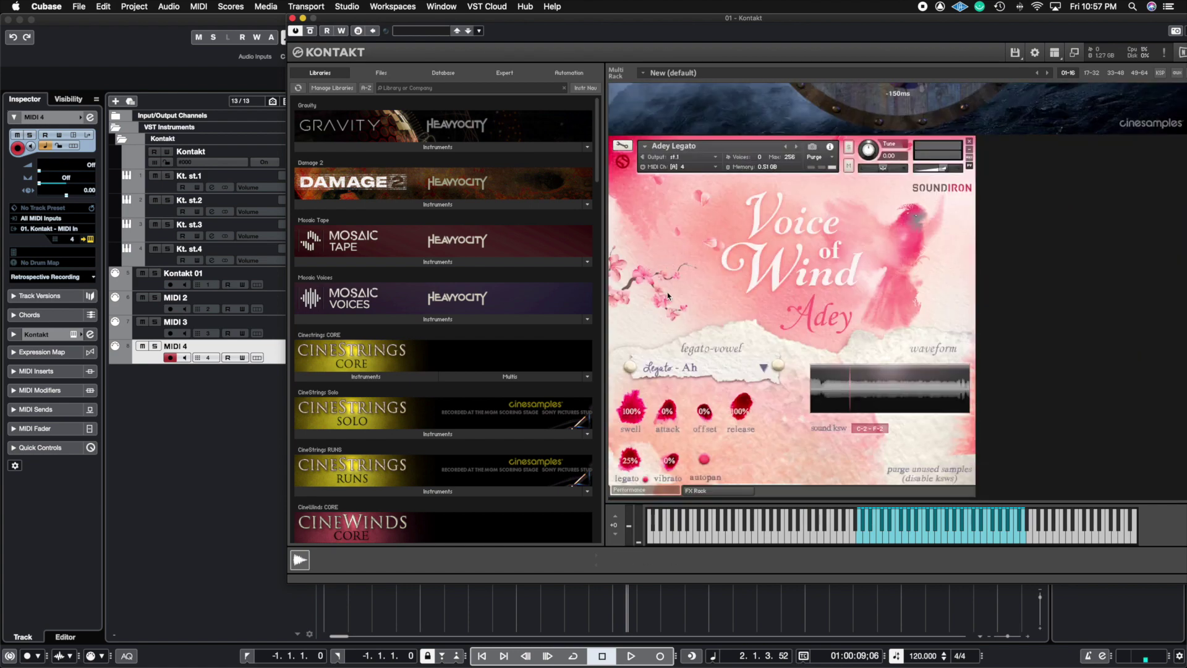
pyautogui.click(680, 157)
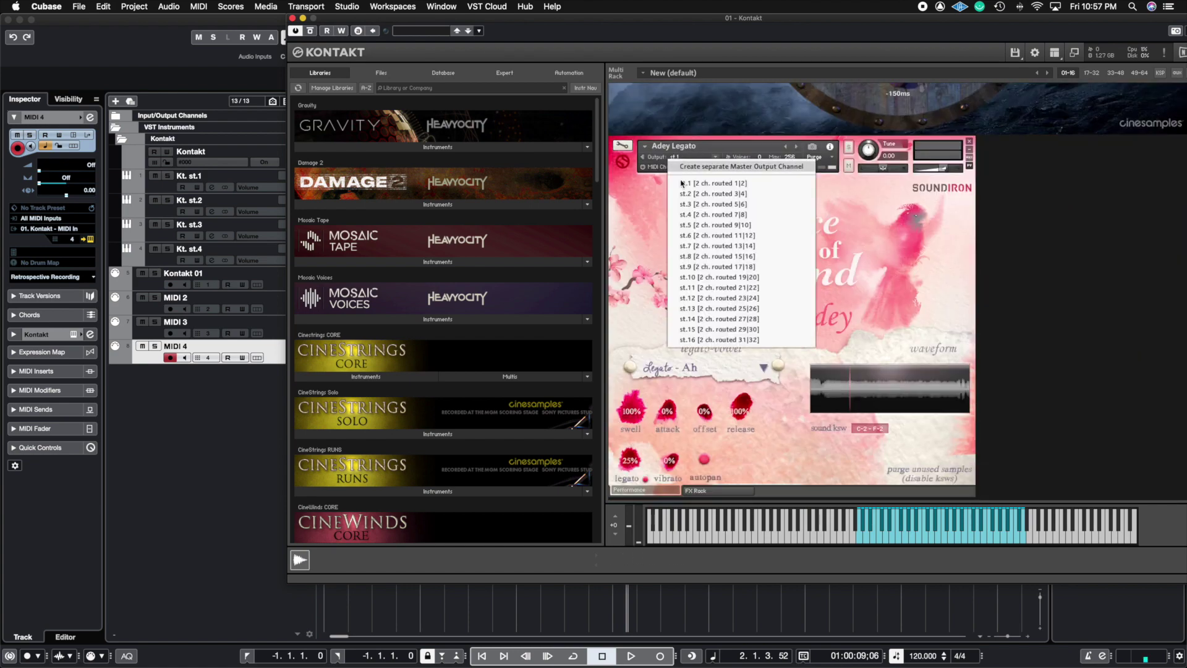
pyautogui.click(705, 214)
pyautogui.click(292, 18)
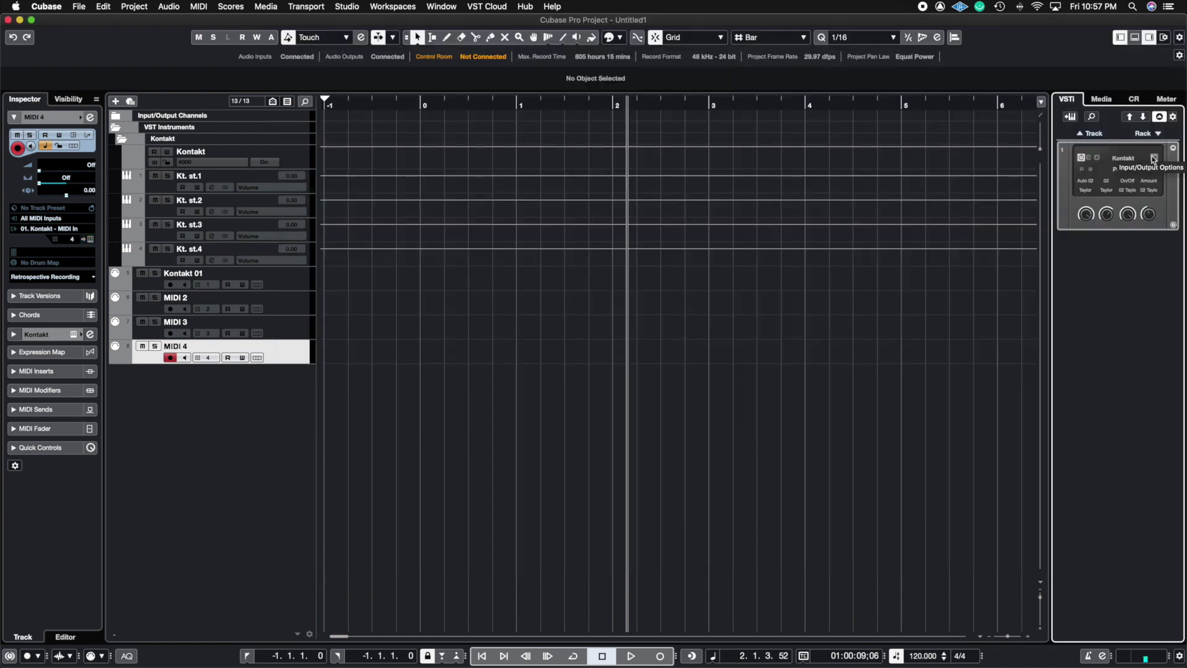
# - Recheck the Kontakt rack and the list of outputs activated for it
pyautogui.click(1088, 158)
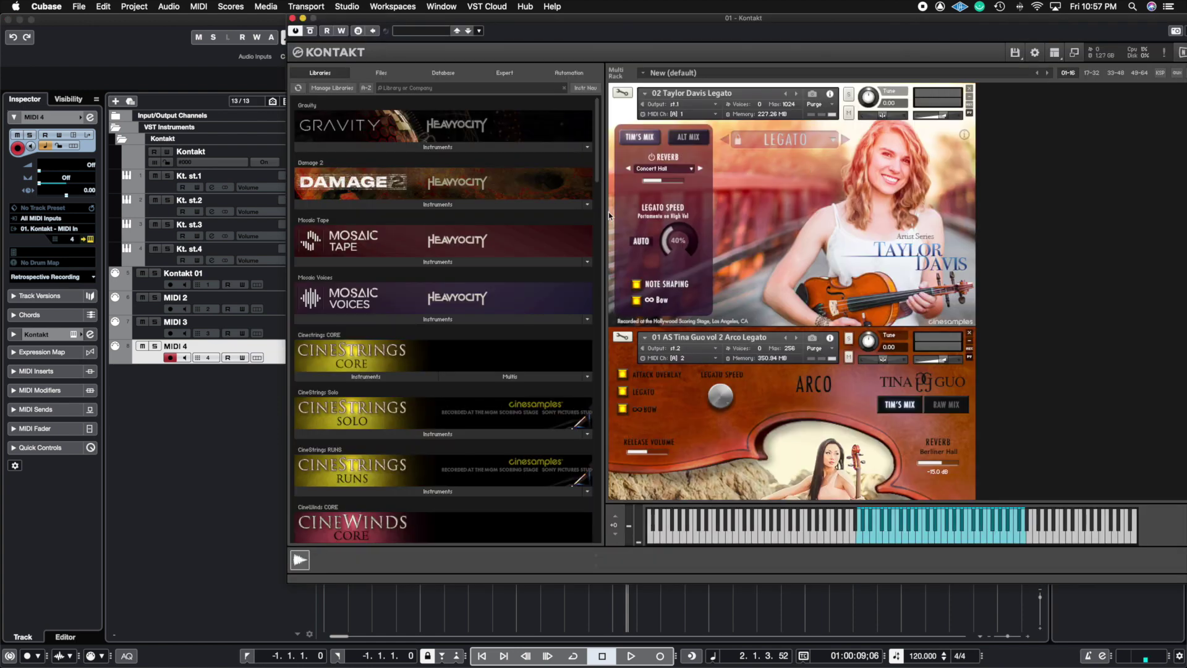
pyautogui.moveTo(652, 26); pyautogui.dragTo(606, 27)
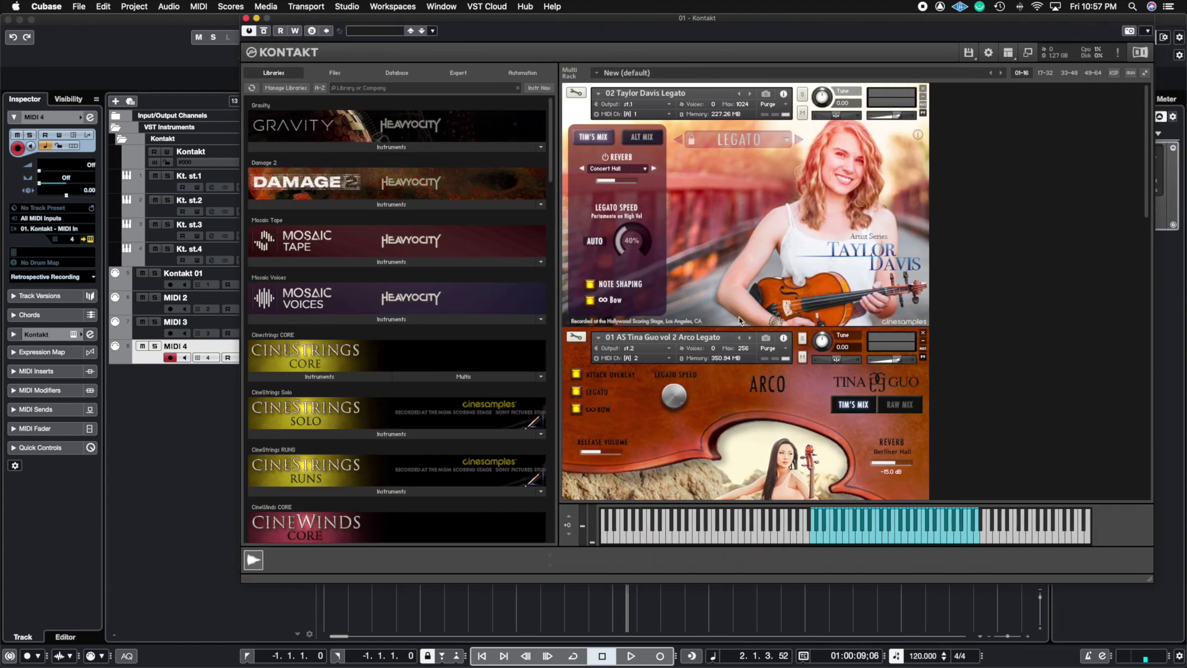
pyautogui.click(246, 18)
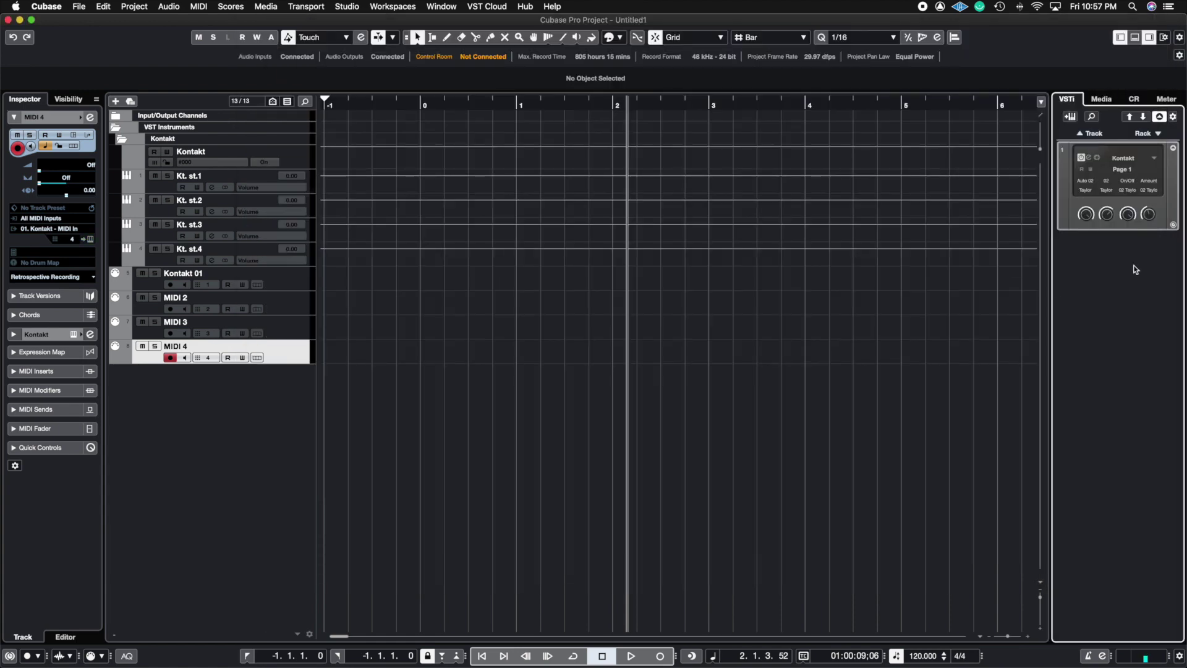
pyautogui.click(1155, 157)
pyautogui.click(1135, 180)
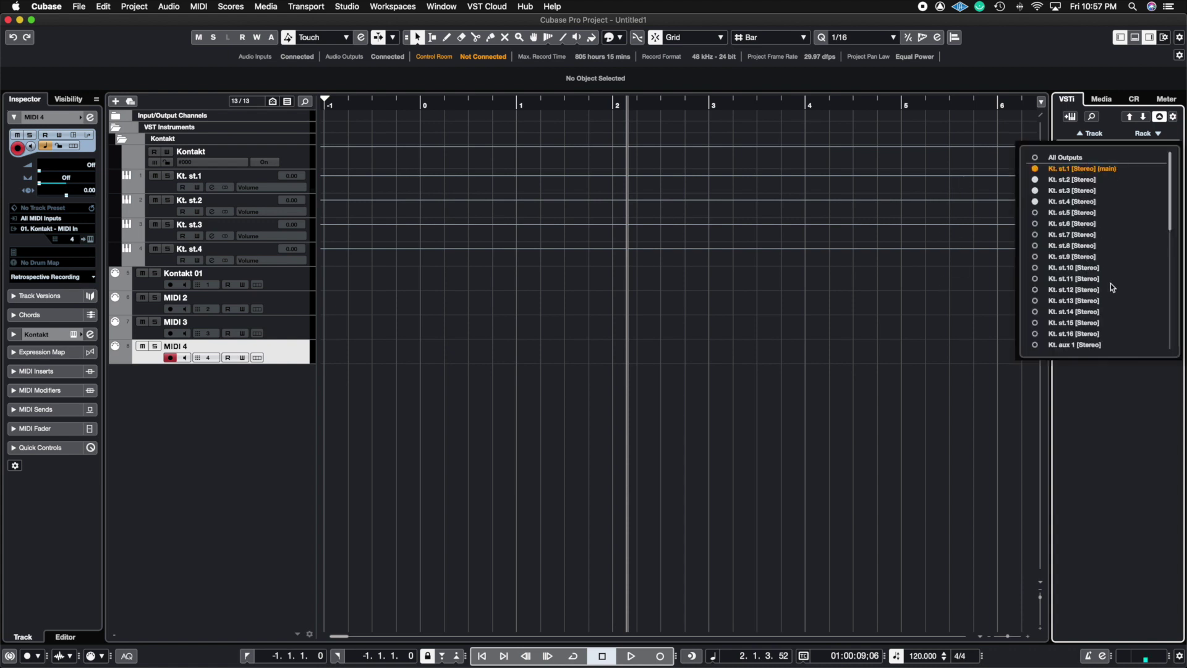
pyautogui.click(1158, 133)
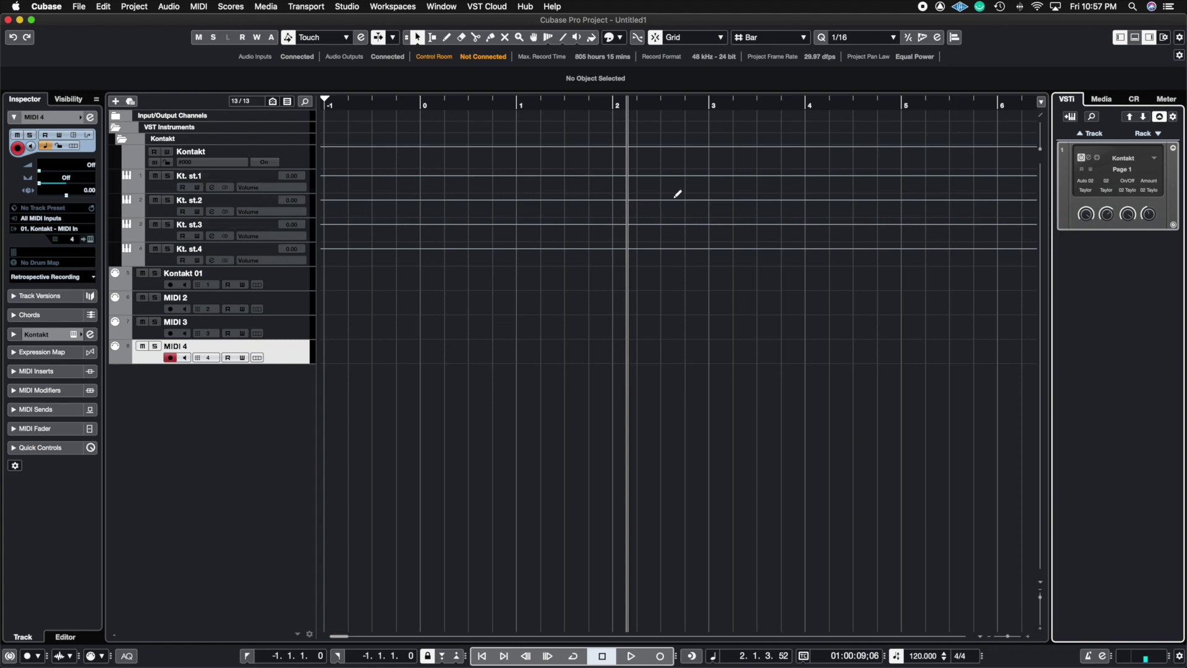
# - Review the output and MIDI channel assignments of the rack instruments from Taylor Davis down to Adey Legato, and close Kontakt
pyautogui.click(1088, 157)
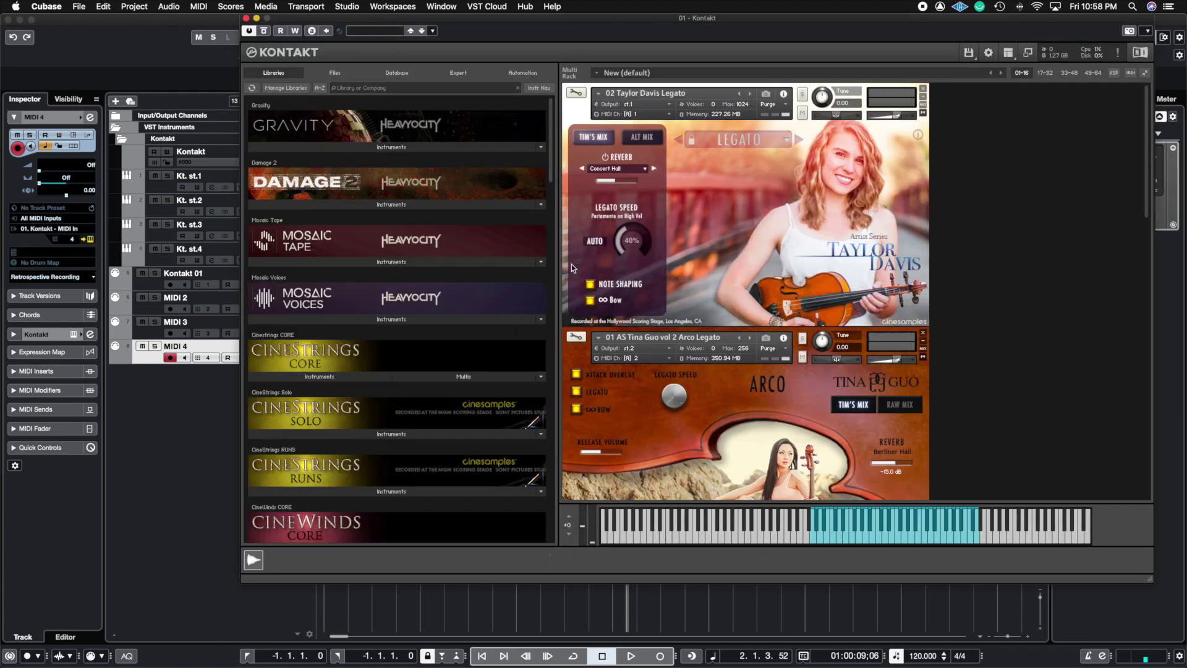
pyautogui.scroll(-4, 894, 203)
pyautogui.scroll(4, 893, 203)
pyautogui.scroll(-3, 627, 413)
pyautogui.scroll(-10, 627, 413)
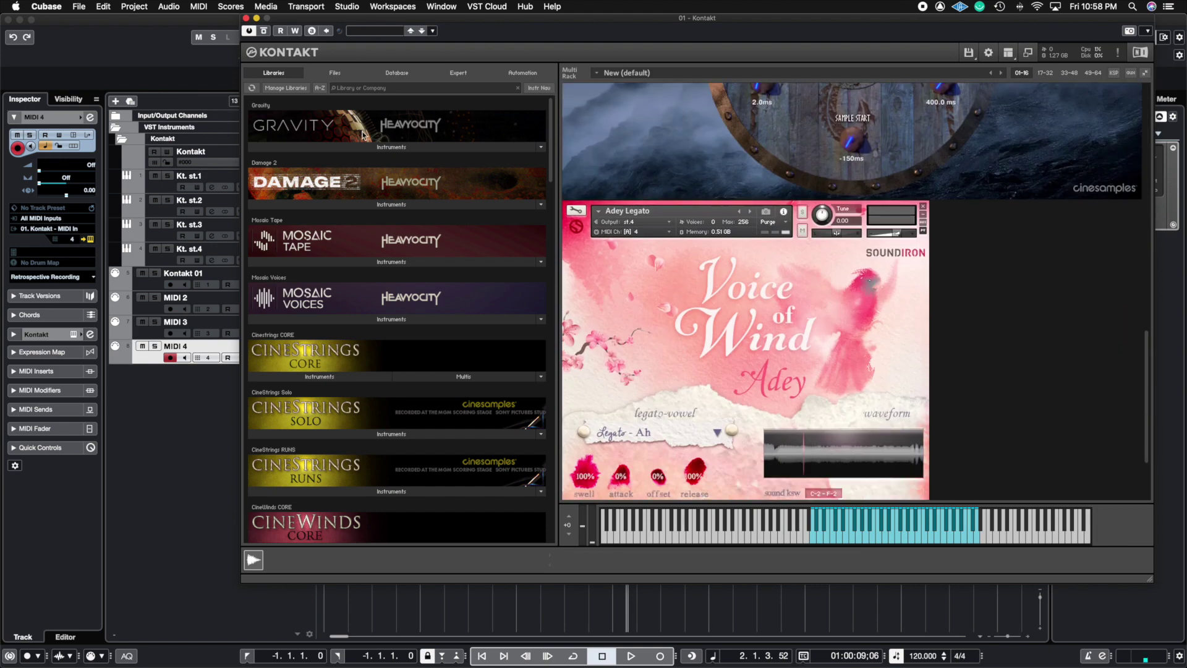
pyautogui.click(244, 19)
# - Audition the Kontakt 01, MIDI 2, MIDI 3 and MIDI 4 tracks one after another, checking which Kontakt output each one feeds
pyautogui.click(285, 287)
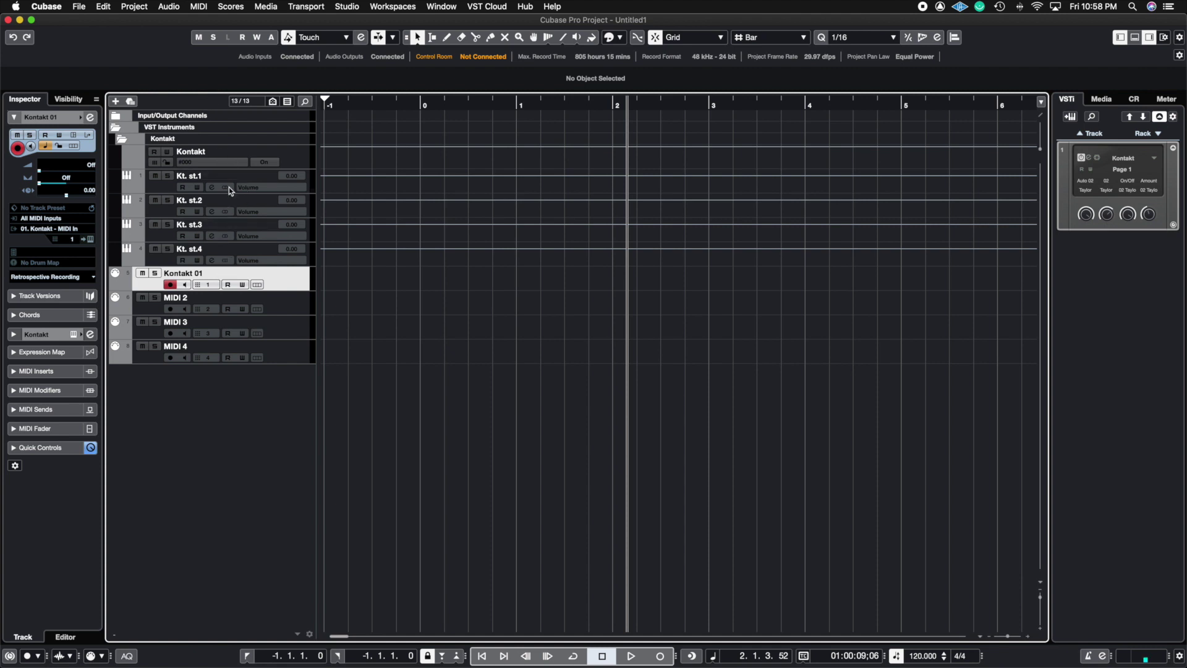
pyautogui.click(288, 303)
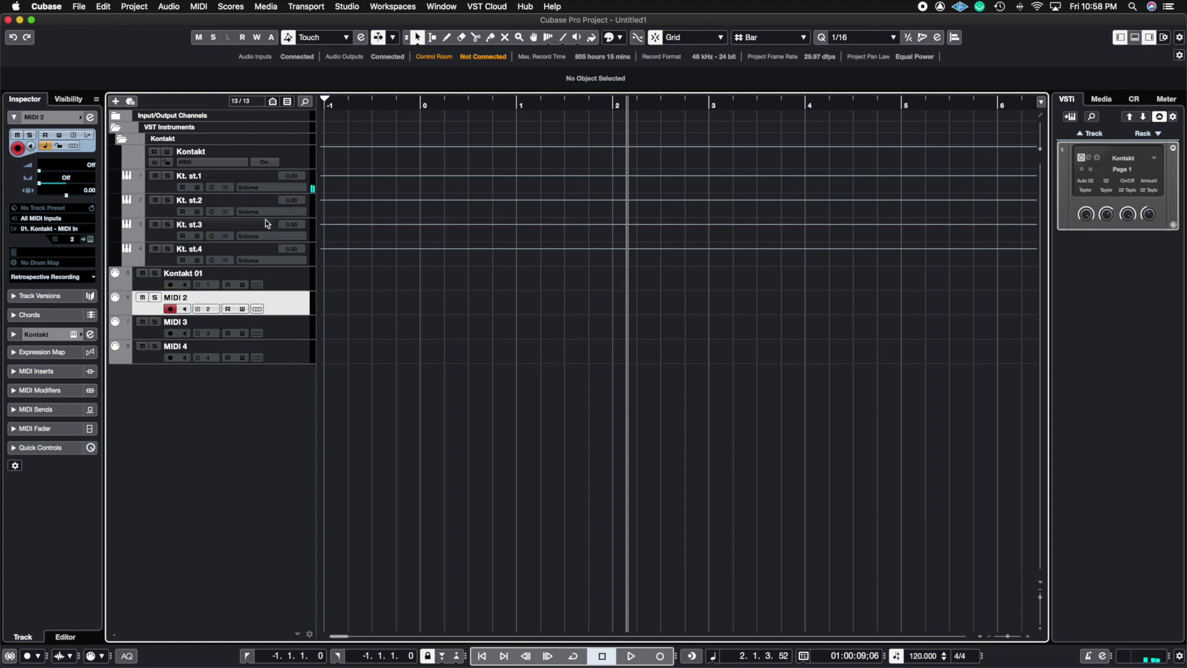
pyautogui.click(280, 332)
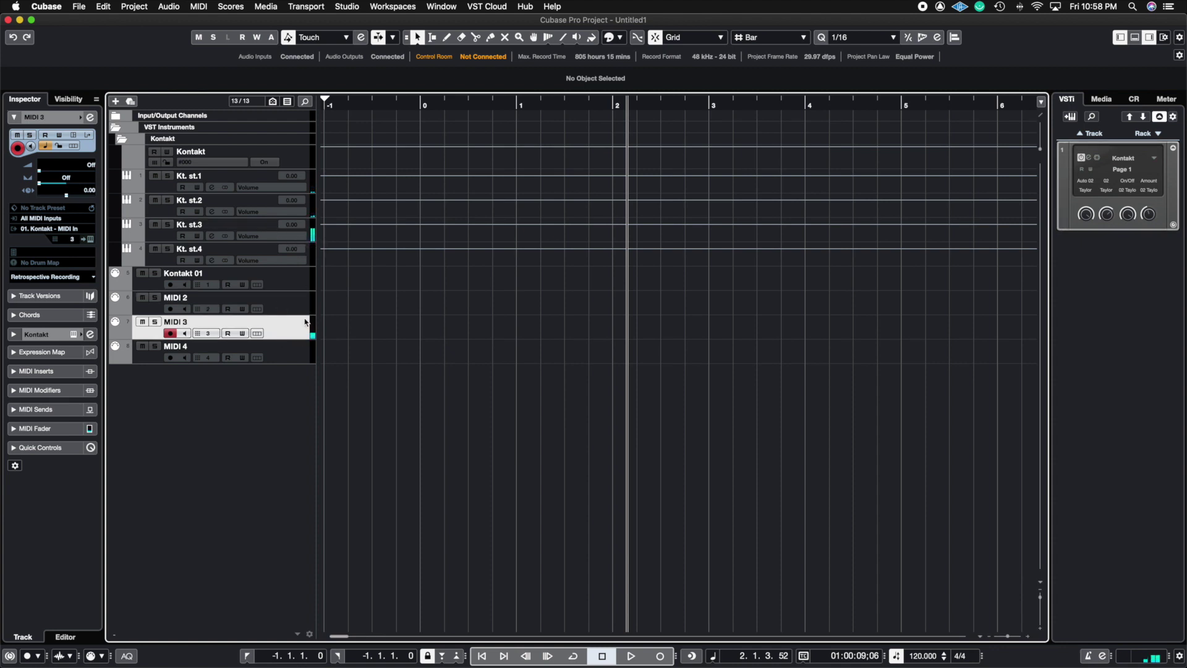
pyautogui.click(293, 355)
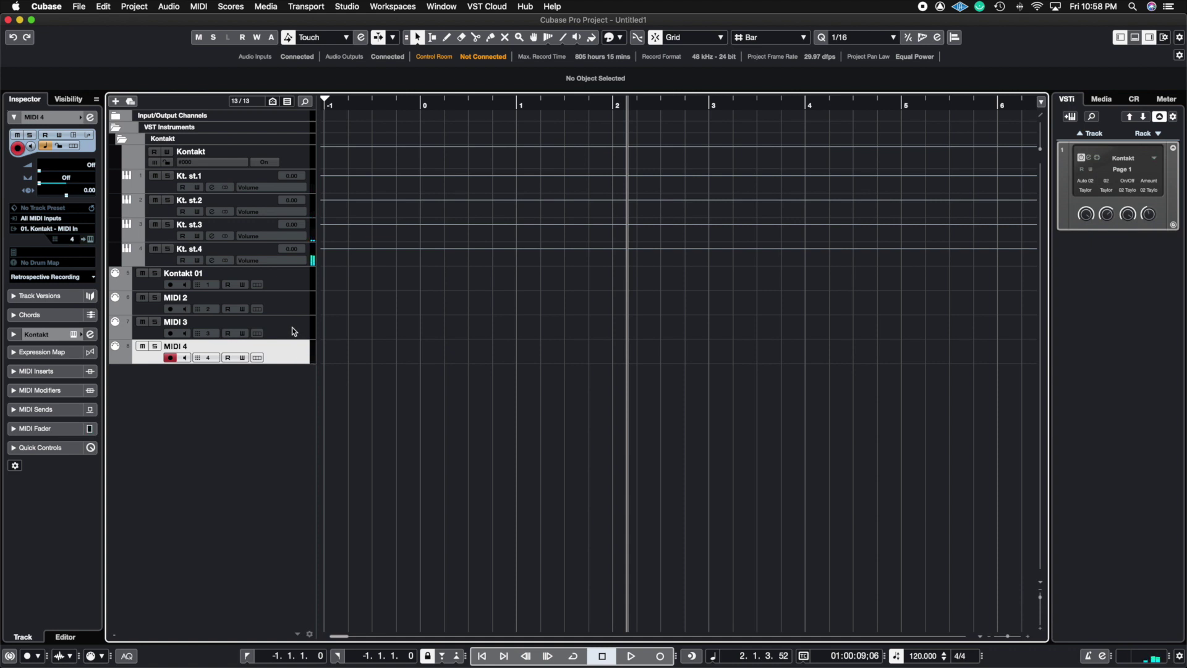
# - Record a short MIDI phrase on each of the tracks Kontakt 01, MIDI 2, MIDI 3 and MIDI 4
pyautogui.click(291, 288)
pyautogui.click(482, 656)
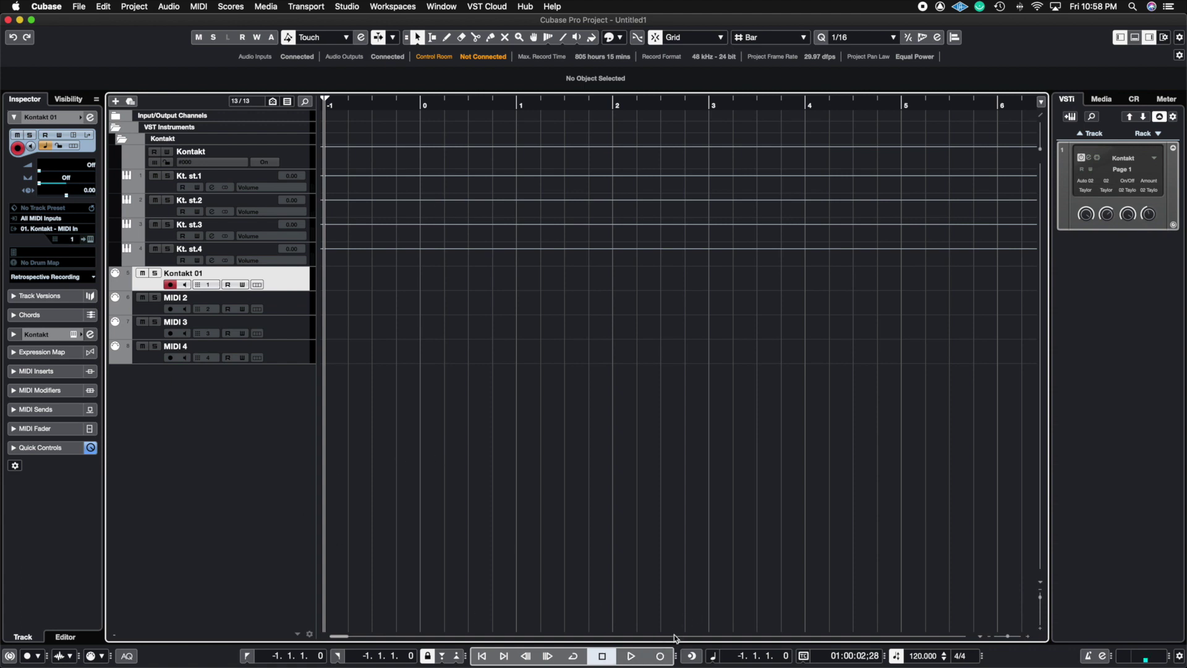
pyautogui.click(657, 659)
pyautogui.press('Down')
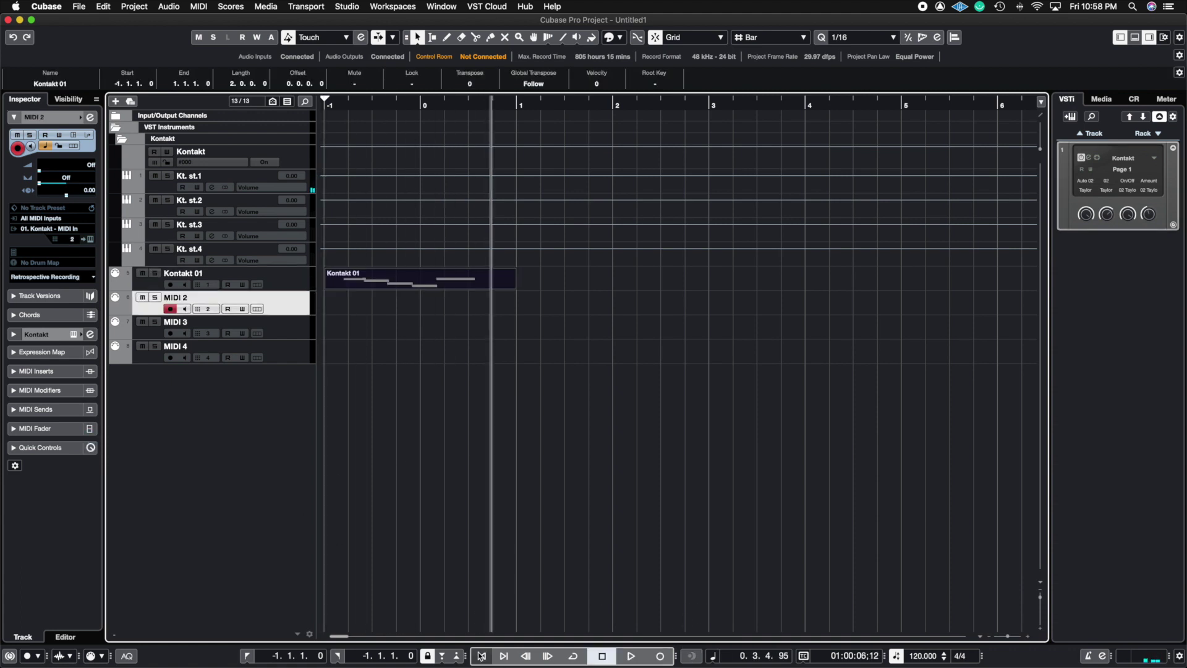
pyautogui.press('Down')
pyautogui.press('Down')
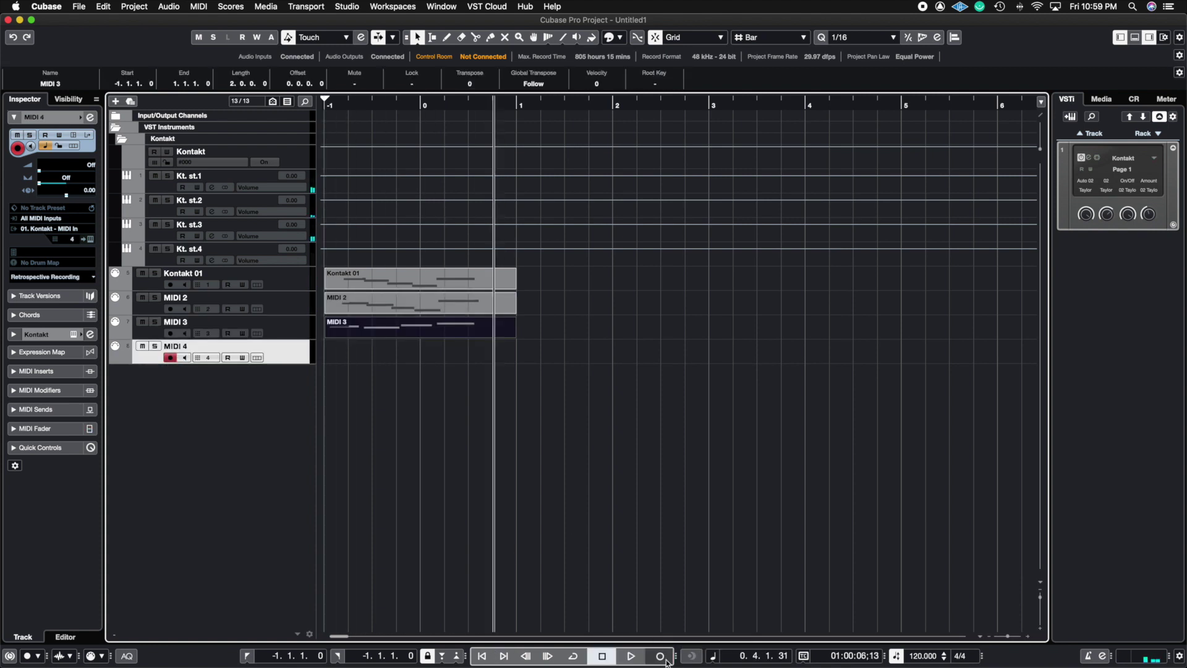
pyautogui.click(606, 658)
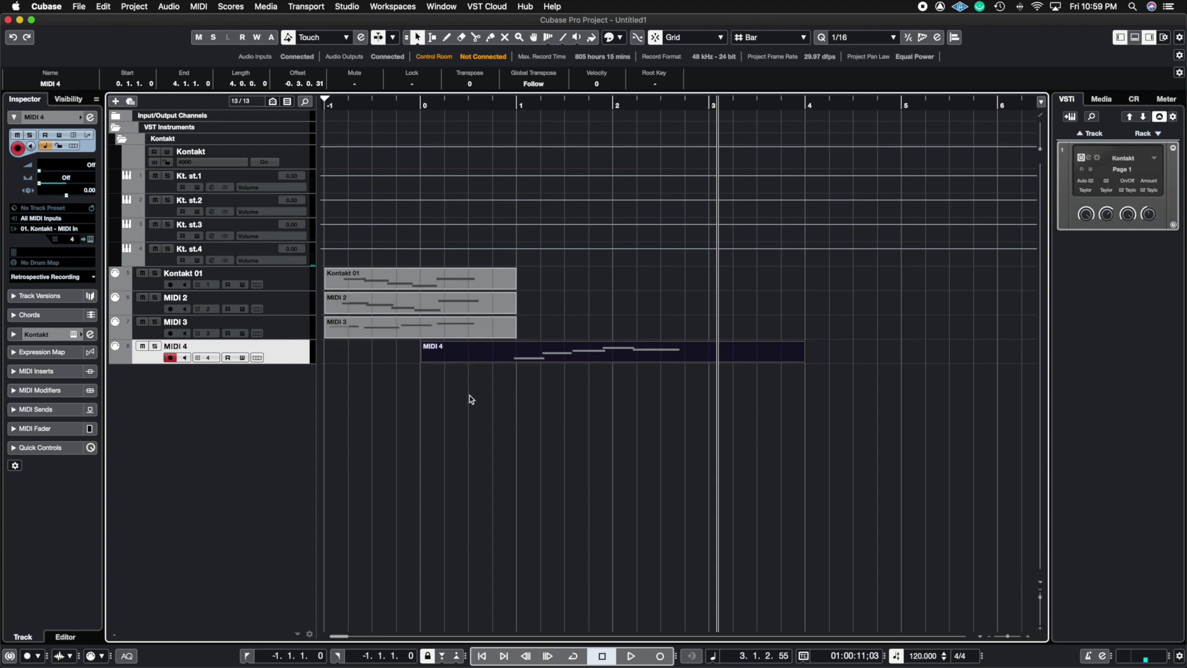
pyautogui.moveTo(567, 391); pyautogui.dragTo(358, 269)
pyautogui.click(451, 438)
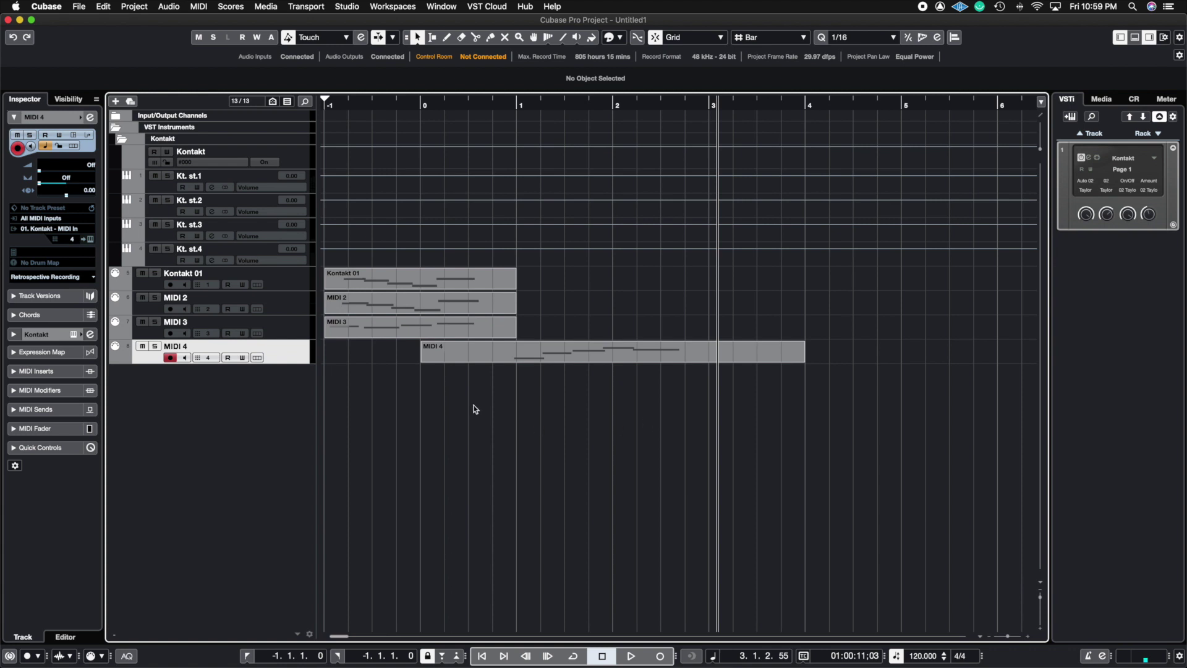
# - Open the audio mixdown export settings and set the channel selection to Multiple
pyautogui.click(79, 6)
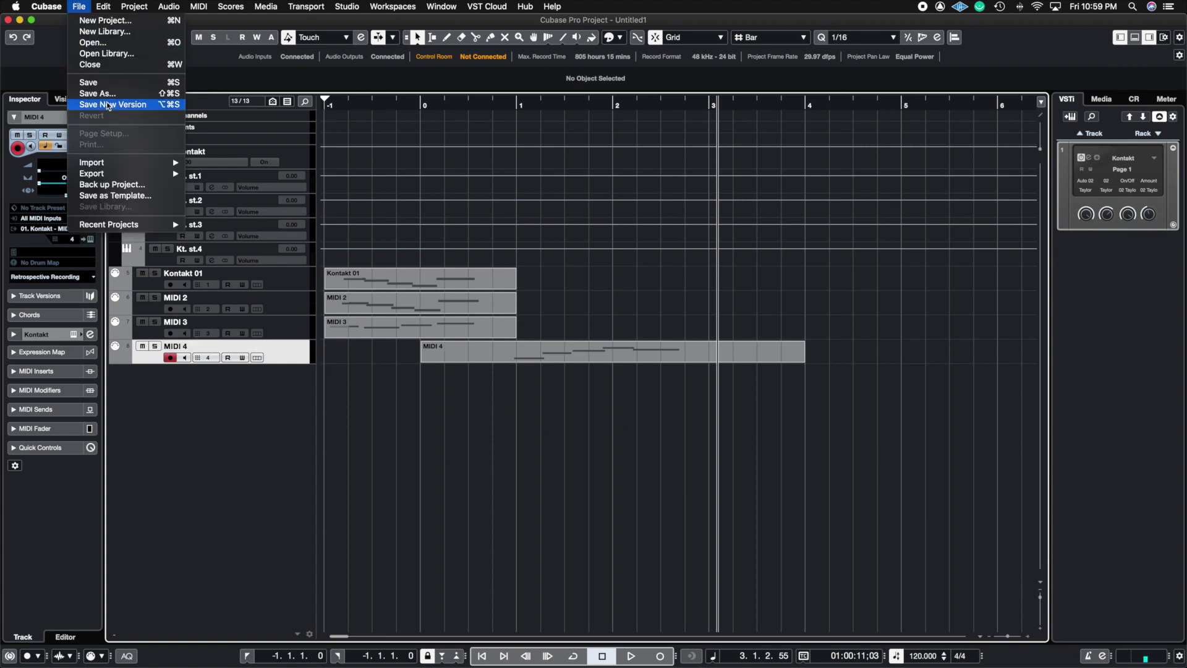
pyautogui.moveTo(141, 177)
pyautogui.click(257, 173)
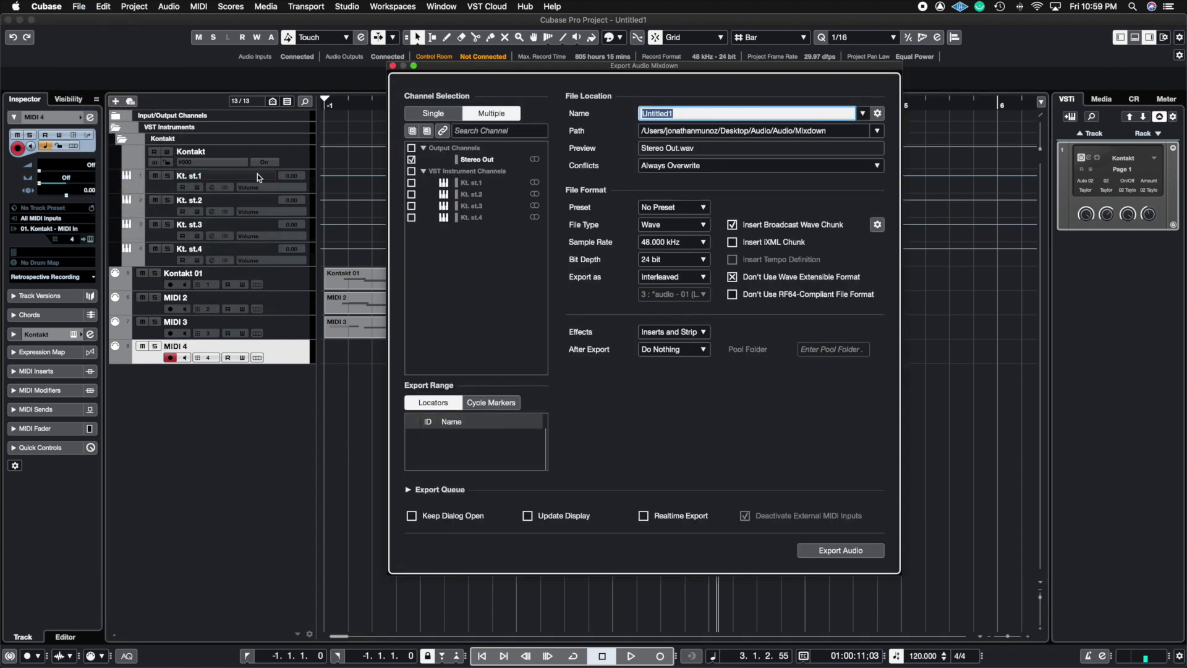
pyautogui.click(432, 113)
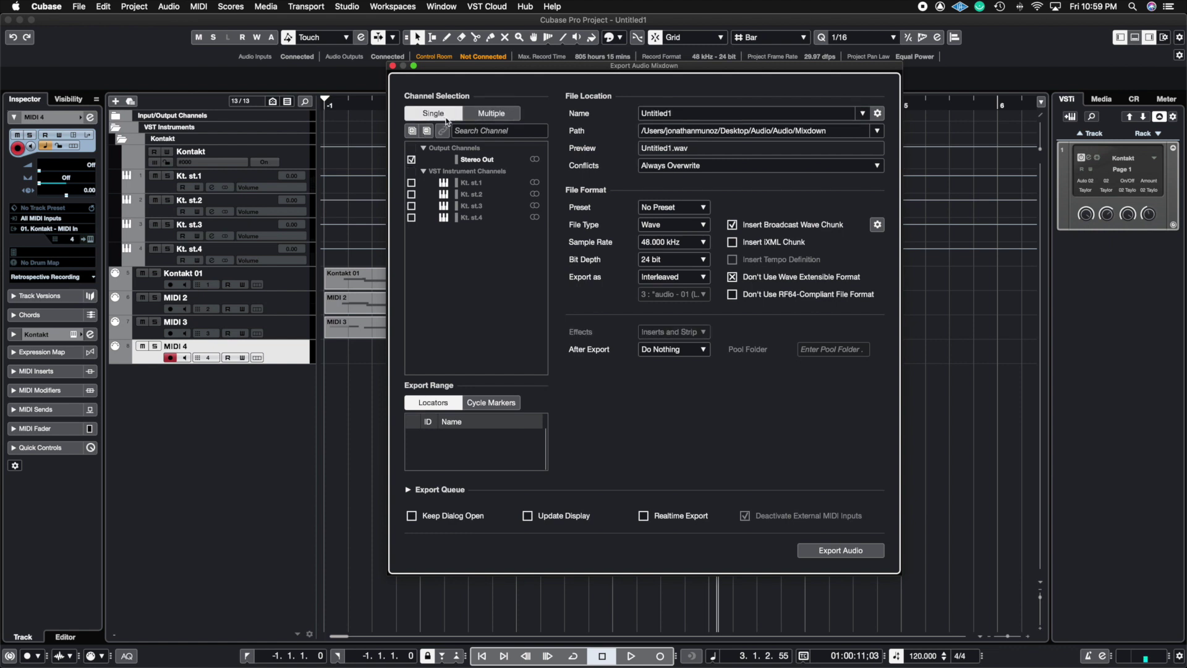
pyautogui.click(487, 114)
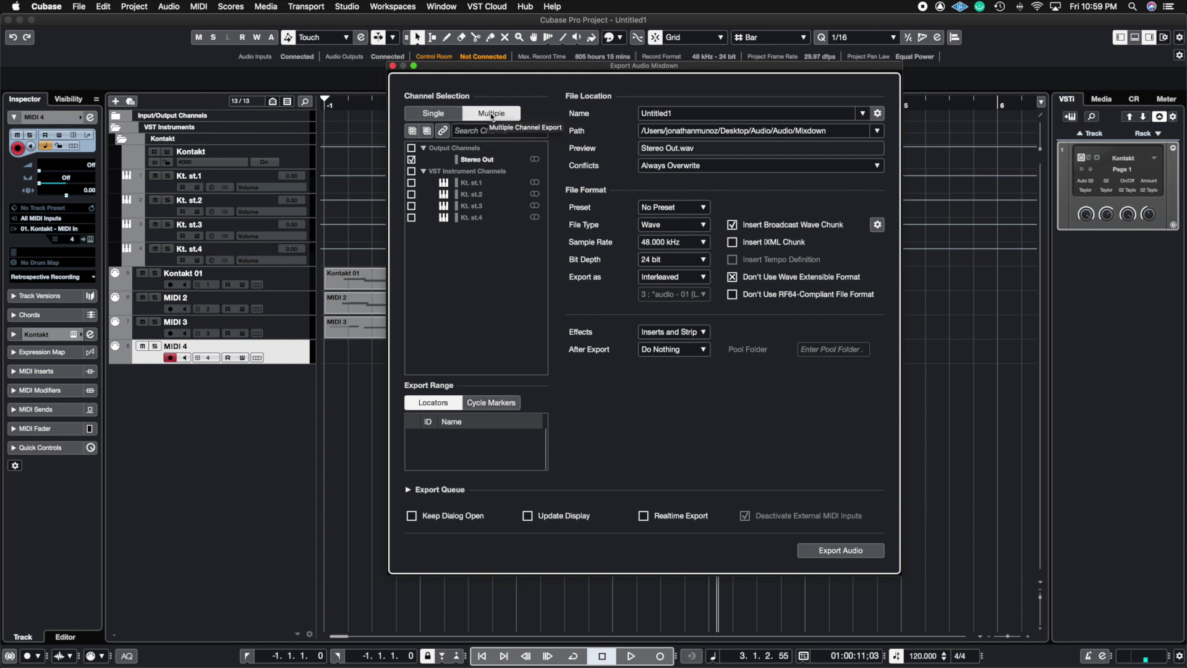
# - Exclude Stereo Out from the export and include the instrument channels Kt. st.1, Kt. st.2, Kt. st.3 and Kt. st.4
pyautogui.click(412, 159)
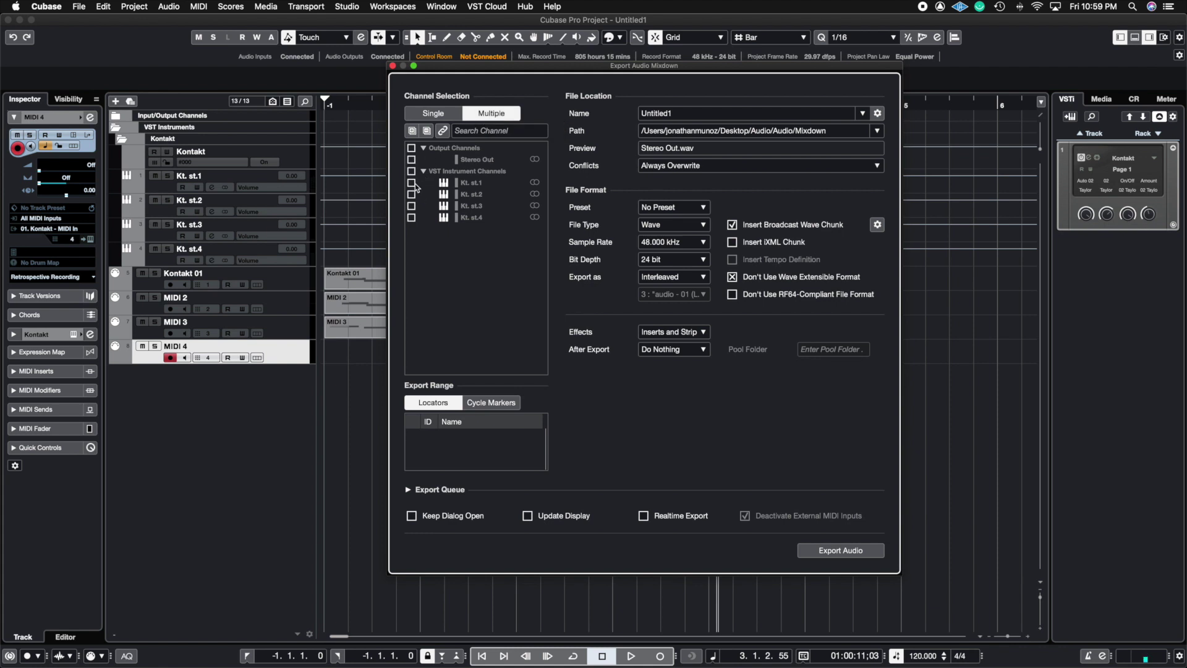
pyautogui.click(411, 183)
pyautogui.click(411, 194)
pyautogui.click(412, 206)
pyautogui.click(411, 217)
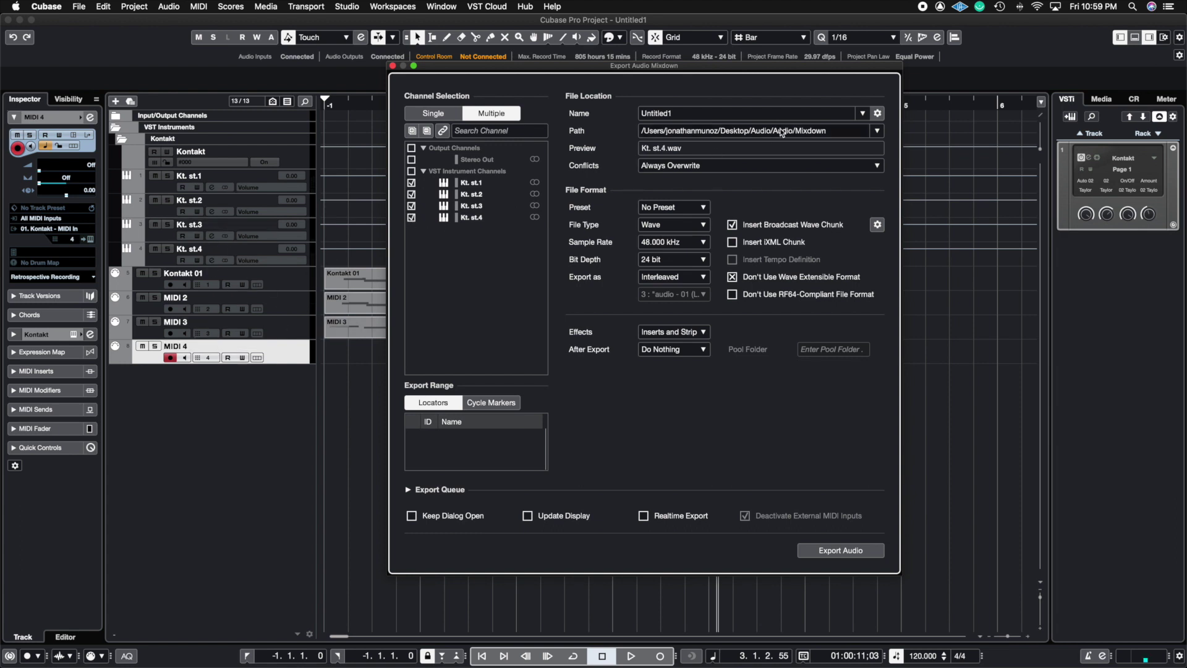
# - Set the after-export action to Create Audio Track and try to export the audio
pyautogui.click(693, 350)
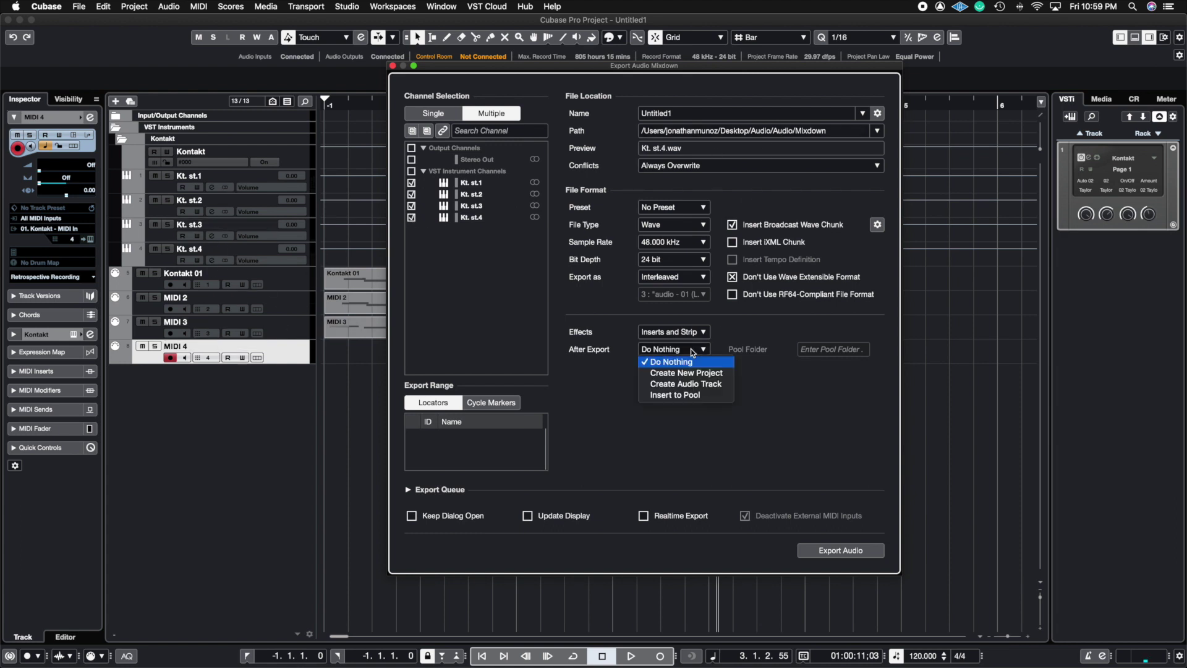
pyautogui.click(691, 385)
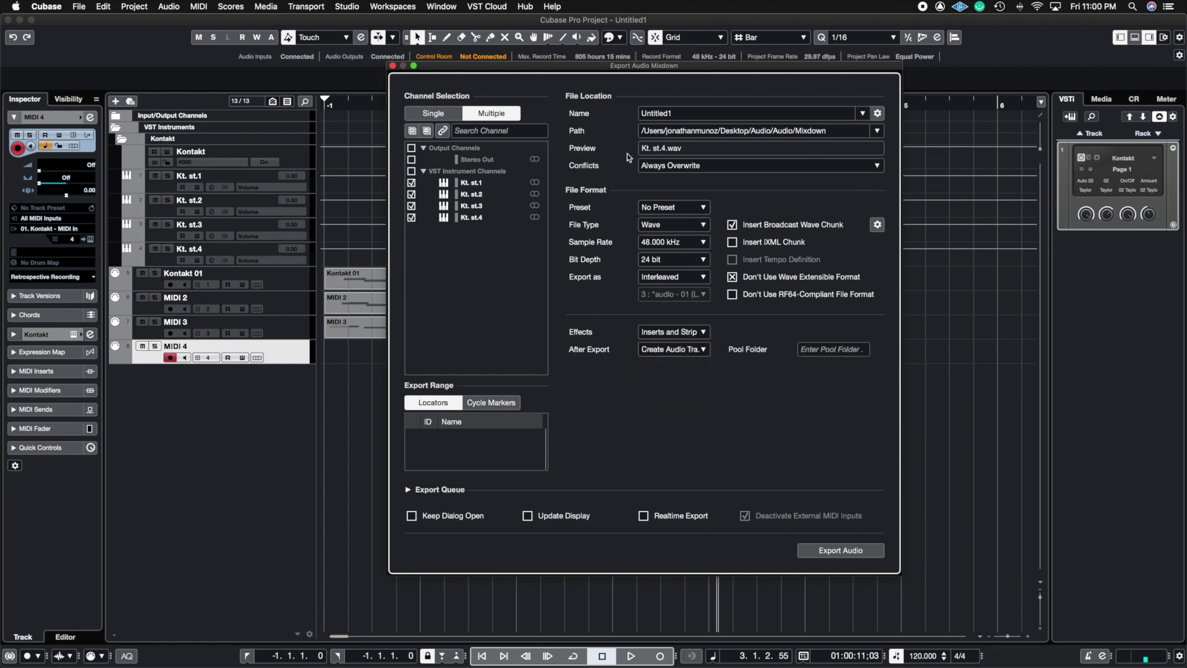
pyautogui.click(822, 555)
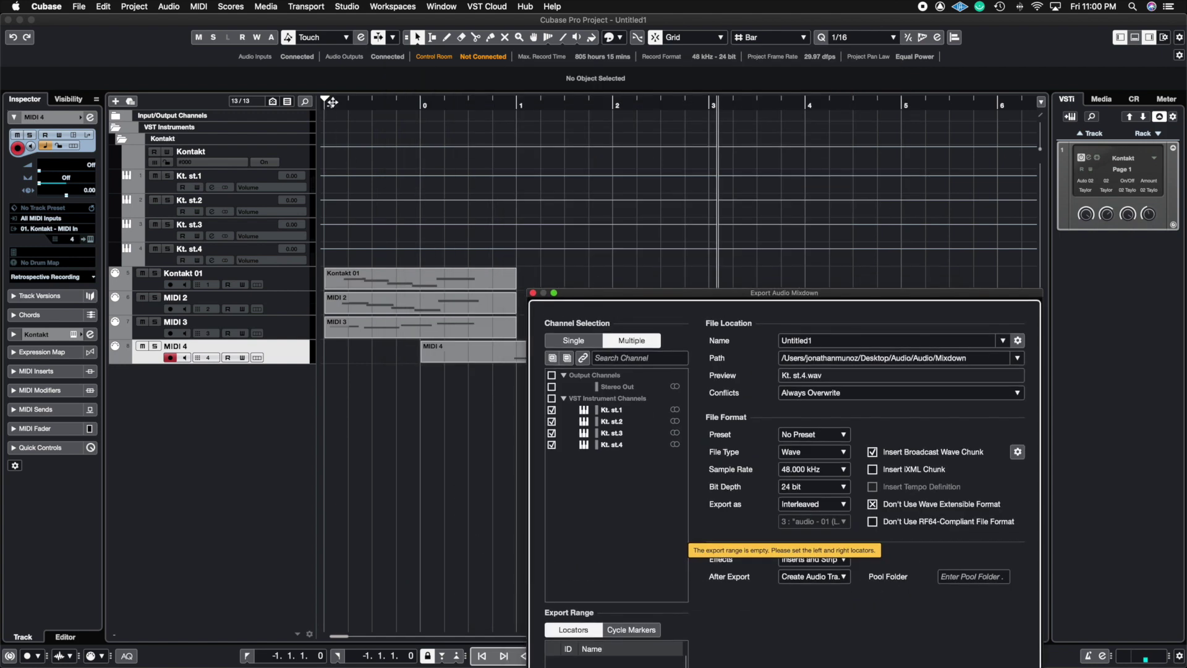
# - Set the locators from bar -1 to bar 6 and export the channels, copying all files to the project folder
pyautogui.moveTo(328, 102); pyautogui.dragTo(995, 131)
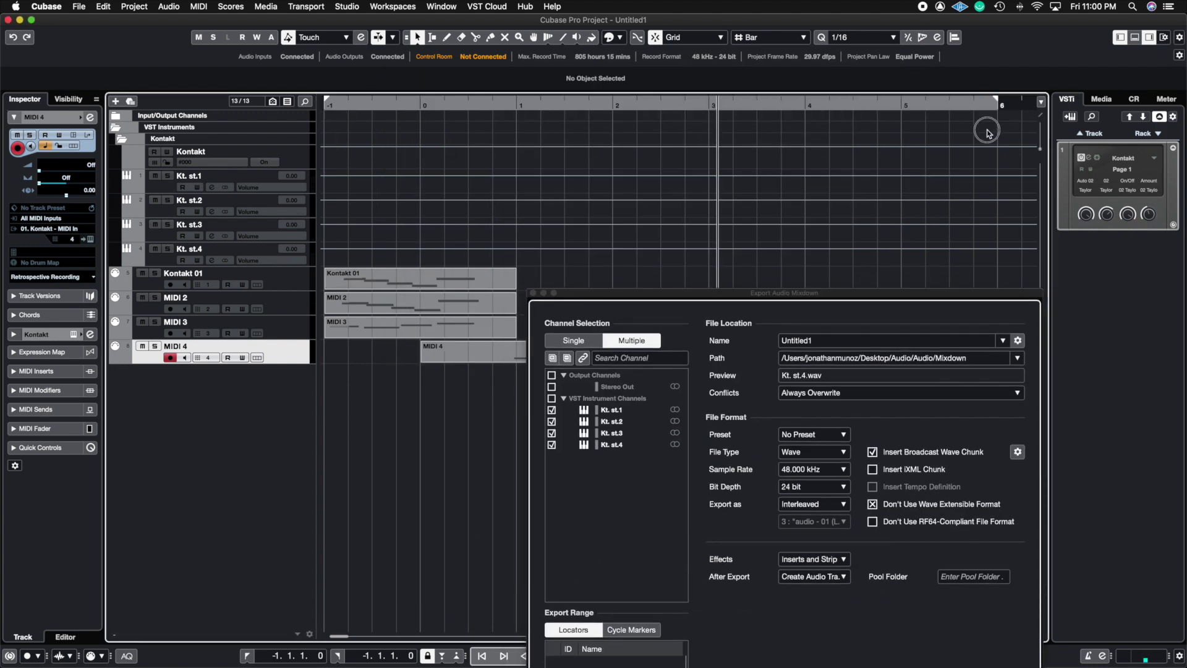
pyautogui.moveTo(887, 296); pyautogui.dragTo(704, 66)
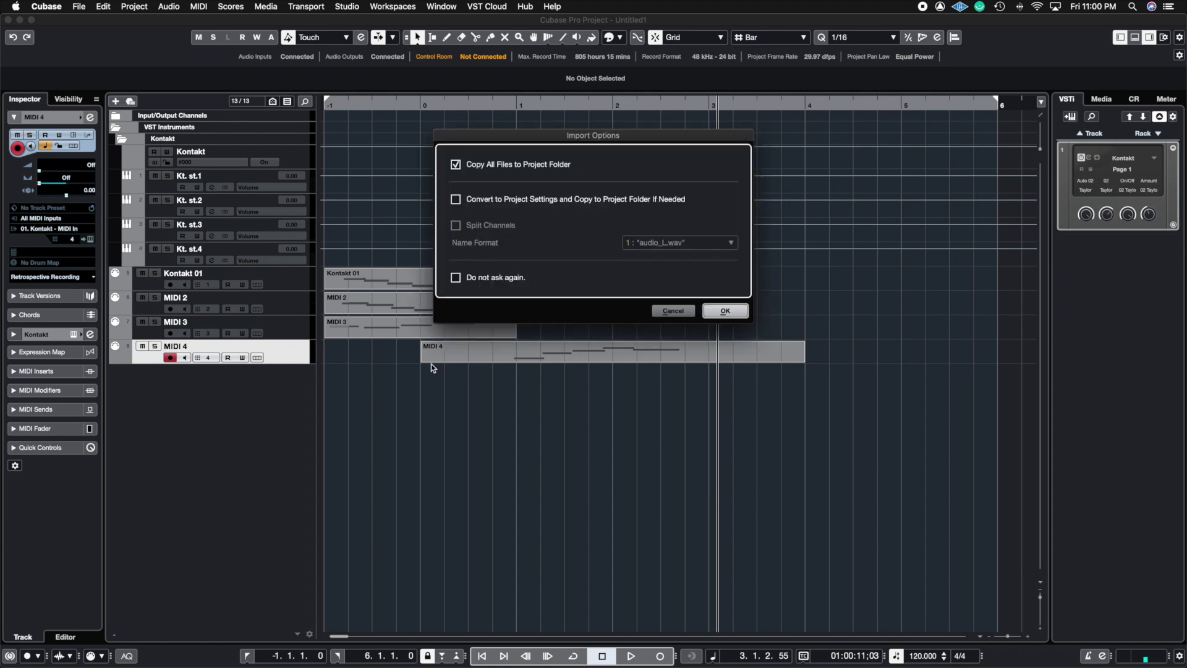
pyautogui.click(725, 311)
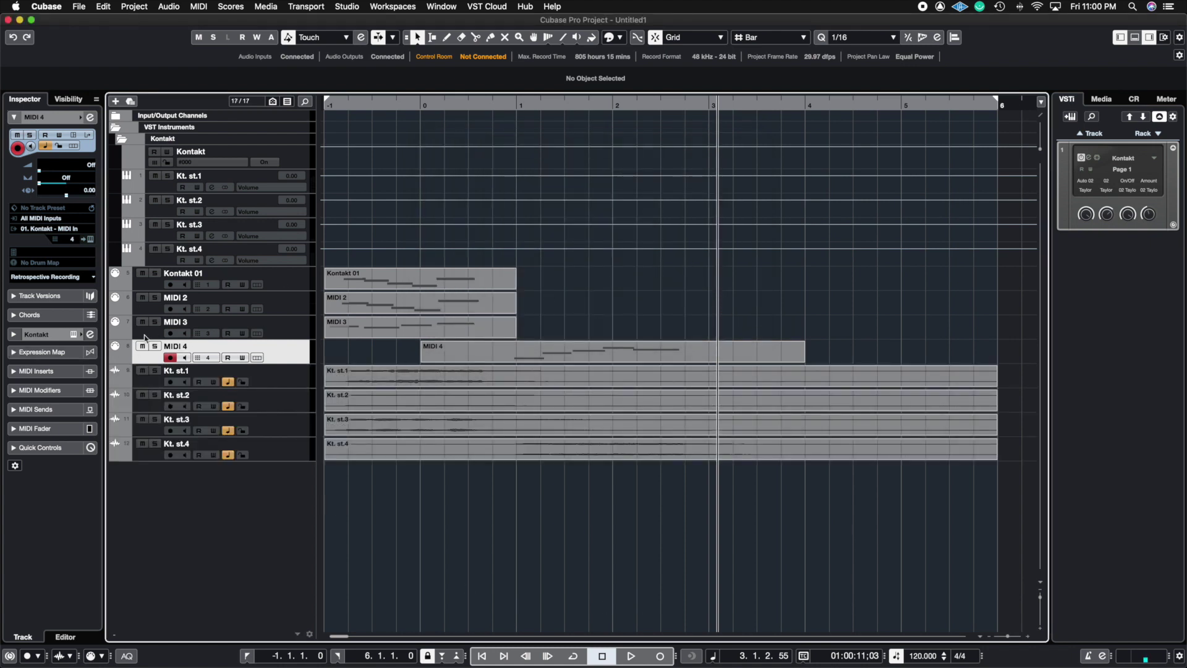
# - Mute the Kontakt output channels Kt. st.1 to Kt. st.4, and play the exported Kt. st.1 audio track soloed from the start
pyautogui.click(154, 176)
pyautogui.moveTo(153, 209); pyautogui.dragTo(155, 250)
pyautogui.click(325, 103)
pyautogui.click(155, 370)
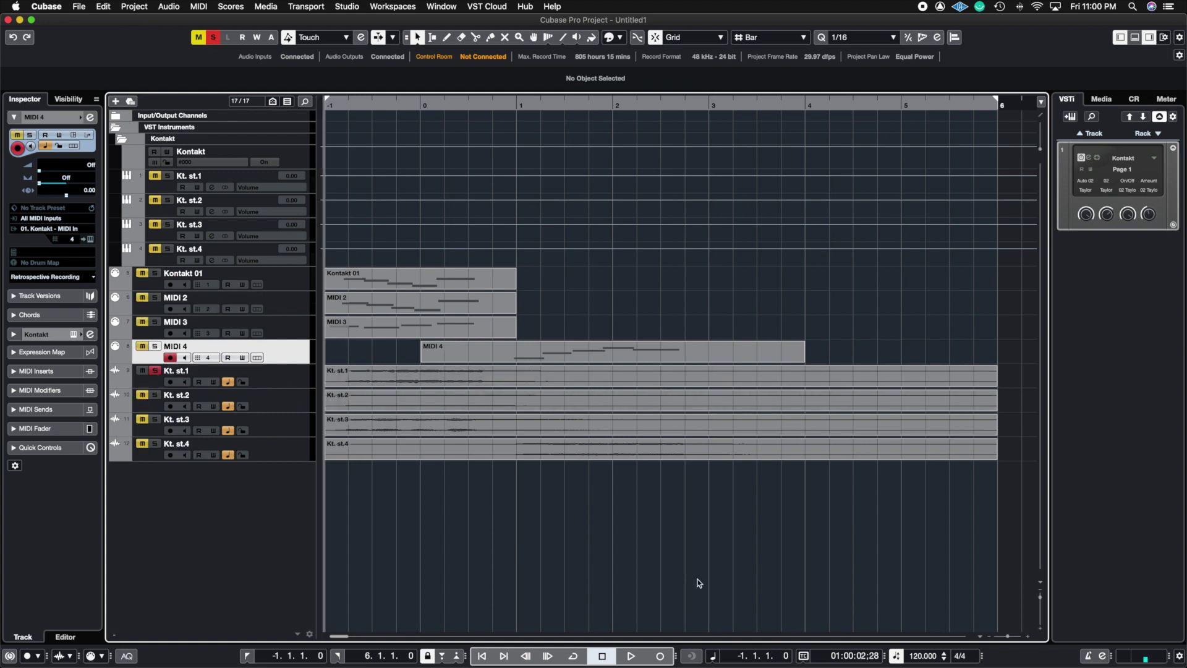
pyautogui.click(631, 655)
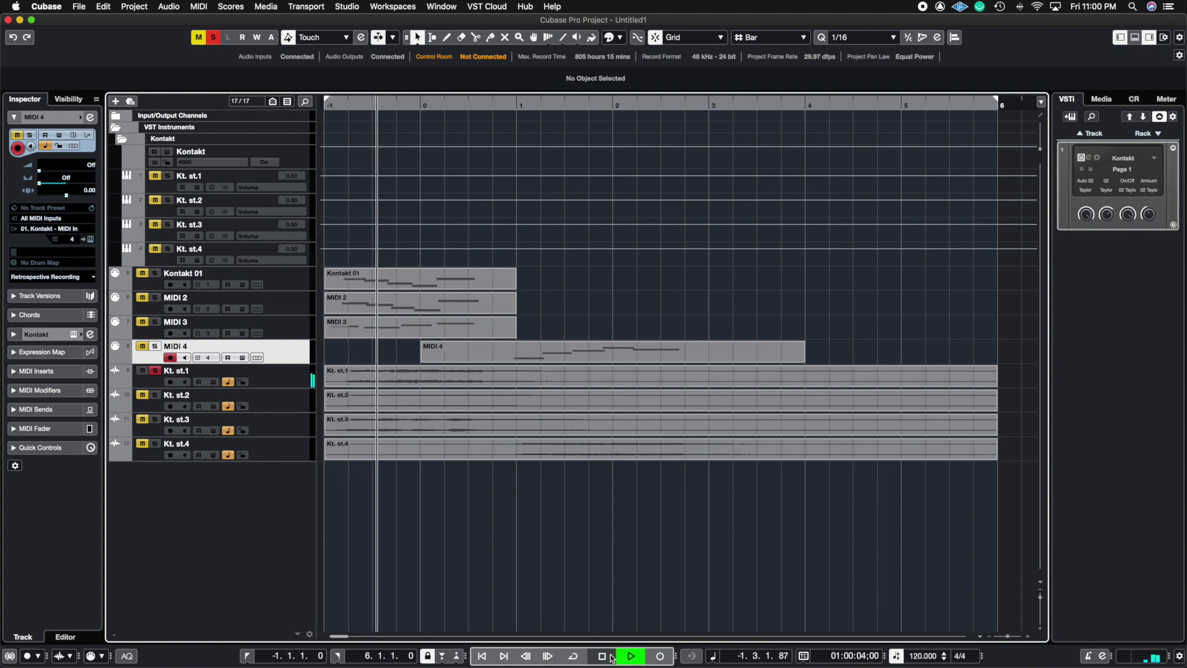
pyautogui.click(607, 658)
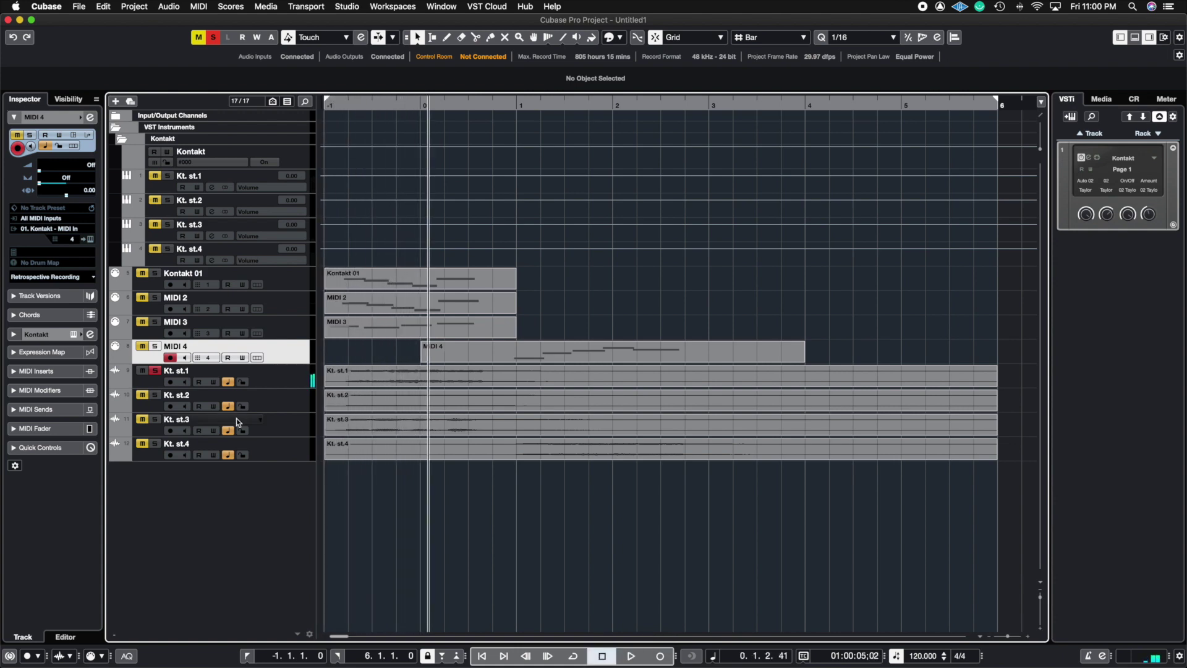
# - Solo the Kt. st.2 audio track instead of Kt. st.1 and listen to it from the project start
pyautogui.click(155, 370)
pyautogui.click(155, 394)
pyautogui.click(481, 655)
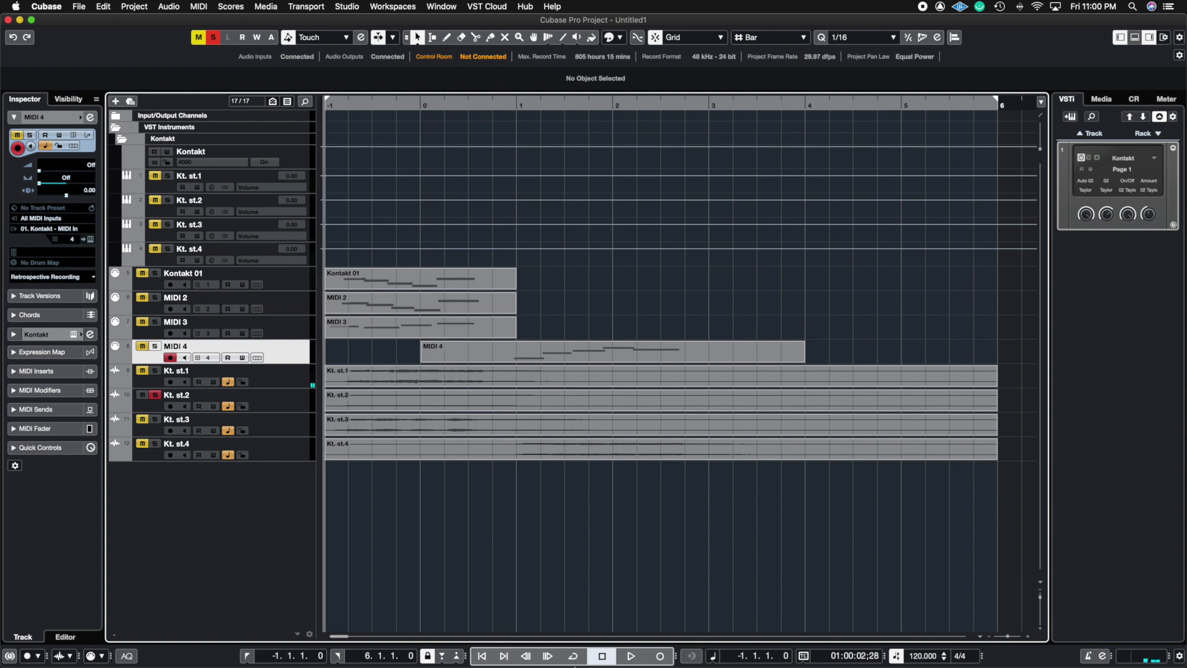
pyautogui.click(625, 658)
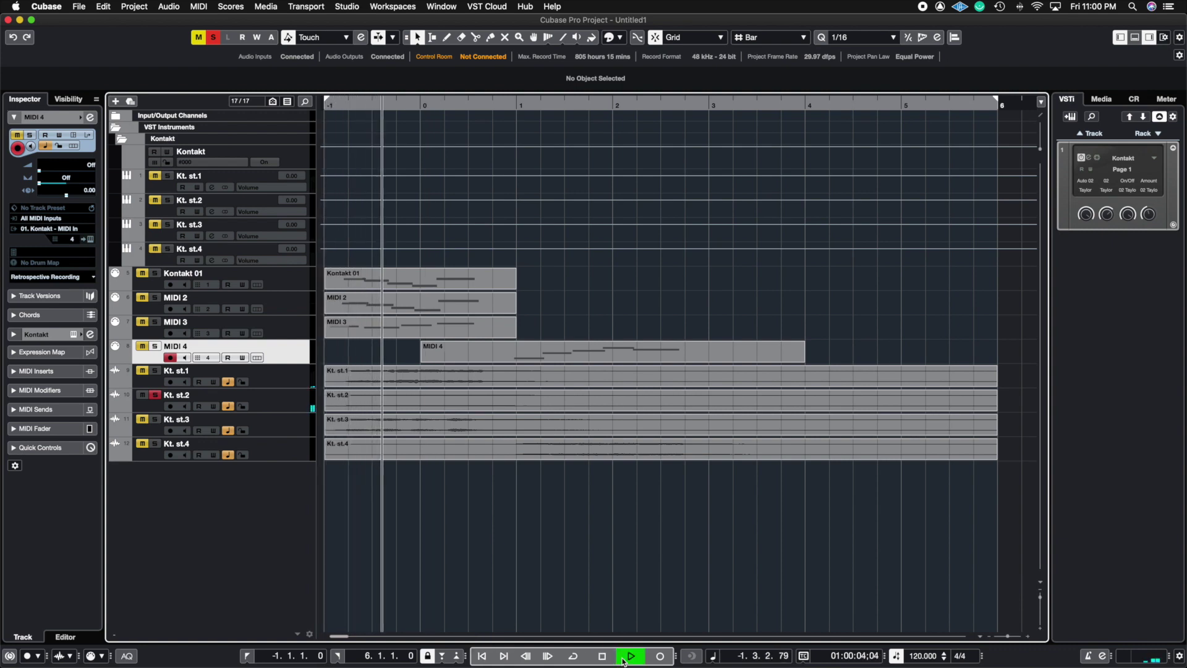
pyautogui.click(601, 656)
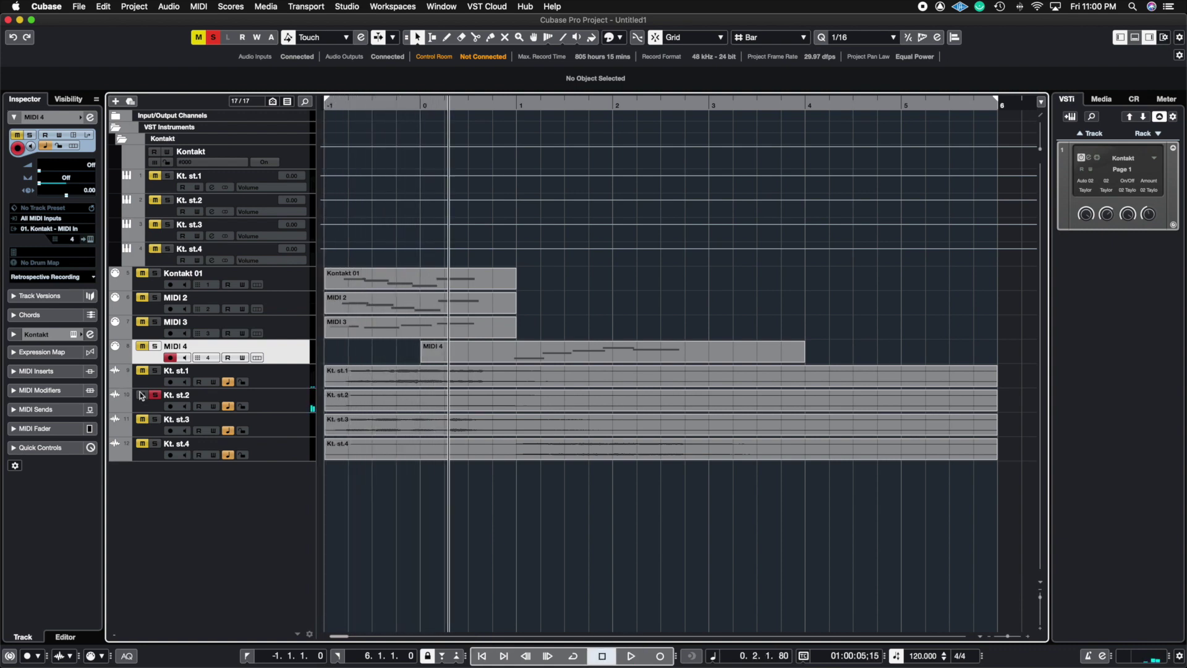
# - Switch the solo to the Kt. st.3 audio track and listen to it from the project start
pyautogui.click(155, 395)
pyautogui.click(154, 418)
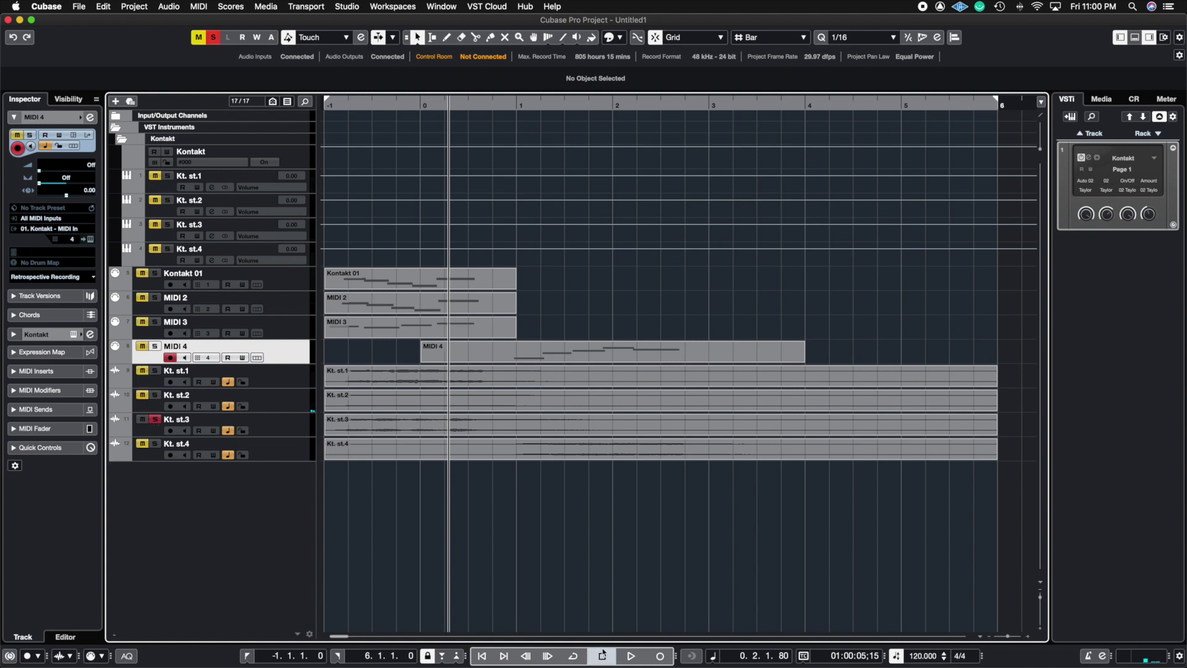
pyautogui.click(630, 658)
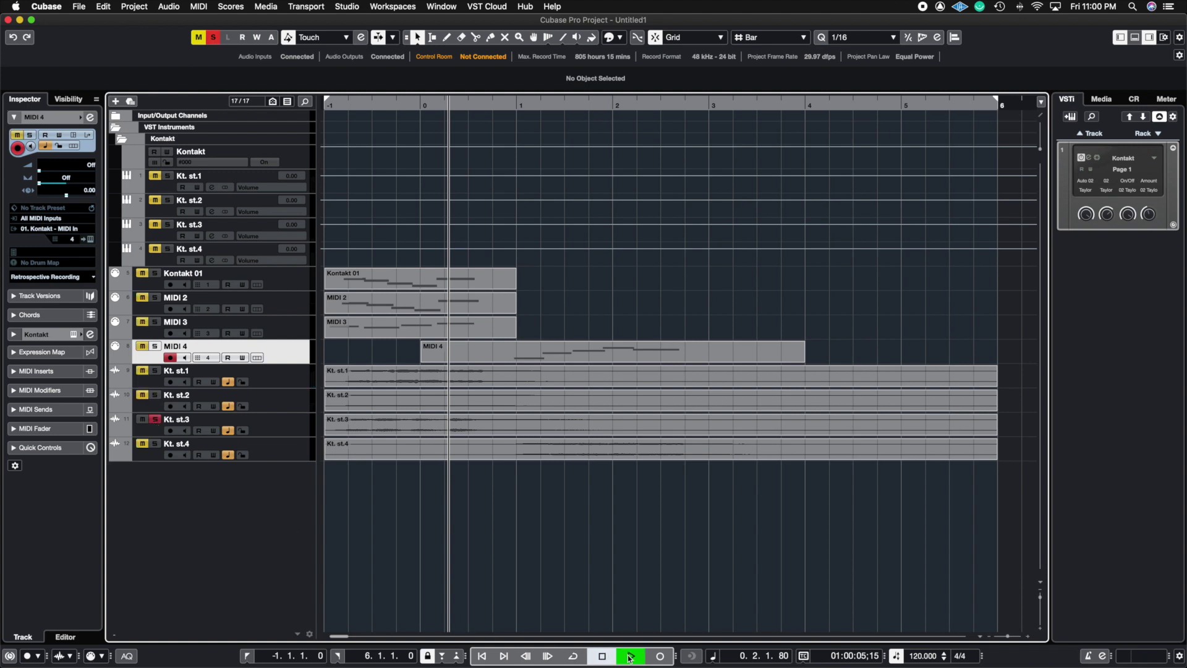
pyautogui.click(332, 104)
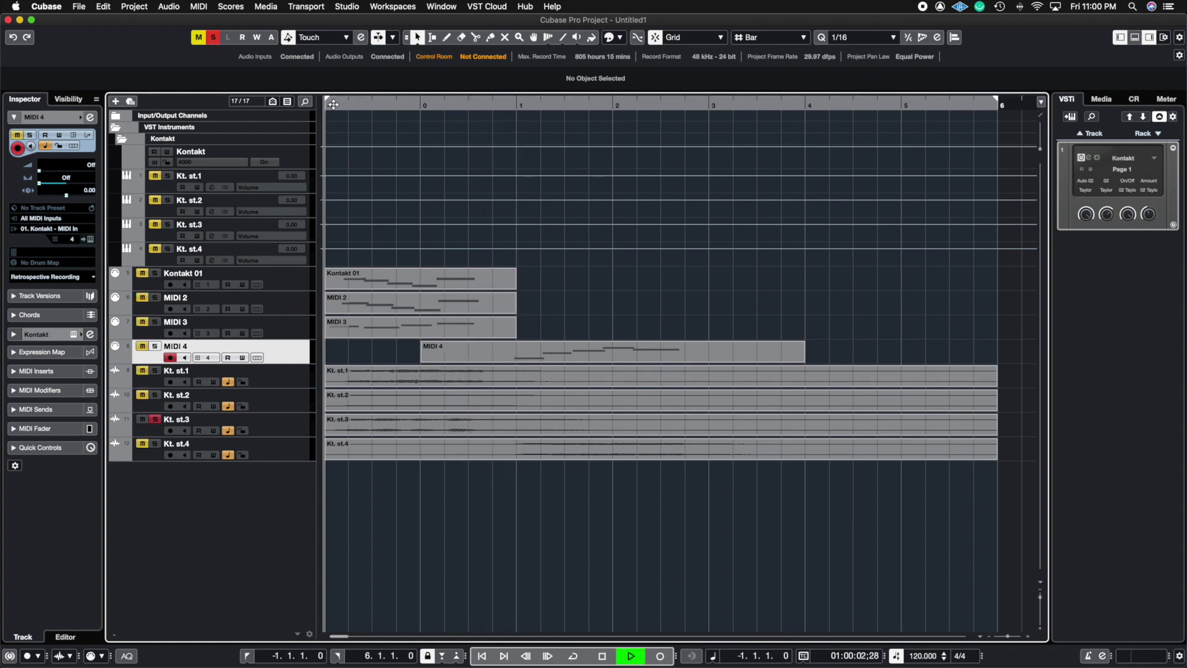
pyautogui.click(603, 656)
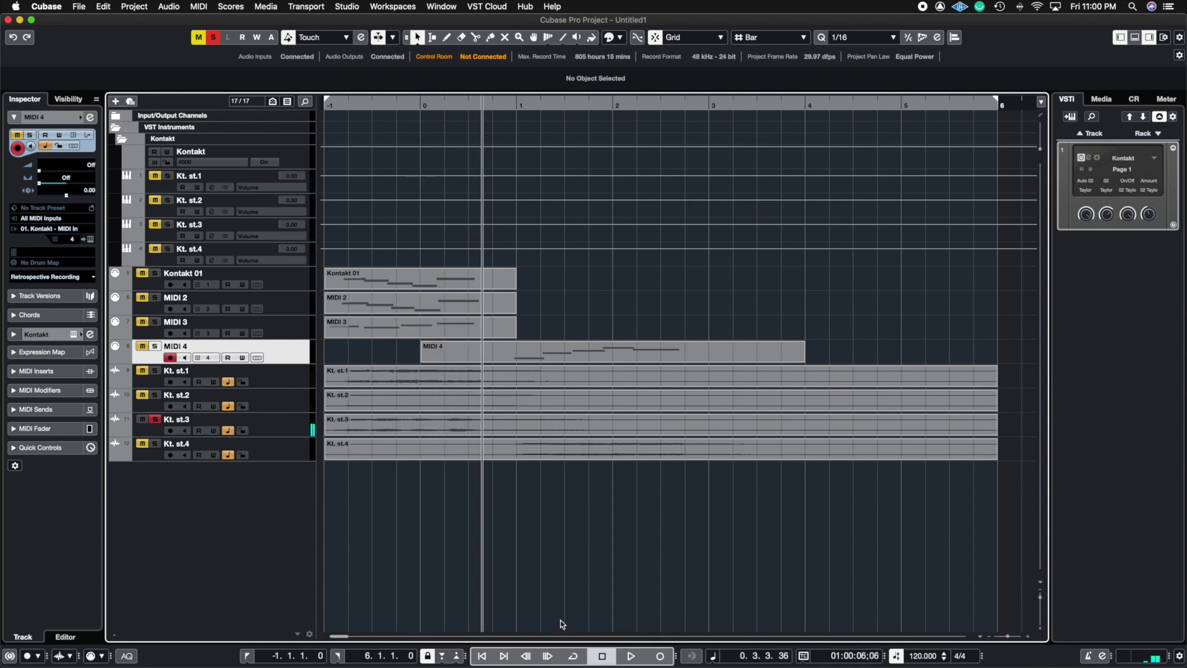
# - Solo only the Kt. st.4 audio track, select it and listen to its exported audio
pyautogui.keyDown('super'); pyautogui.click(155, 443); pyautogui.keyUp('super')
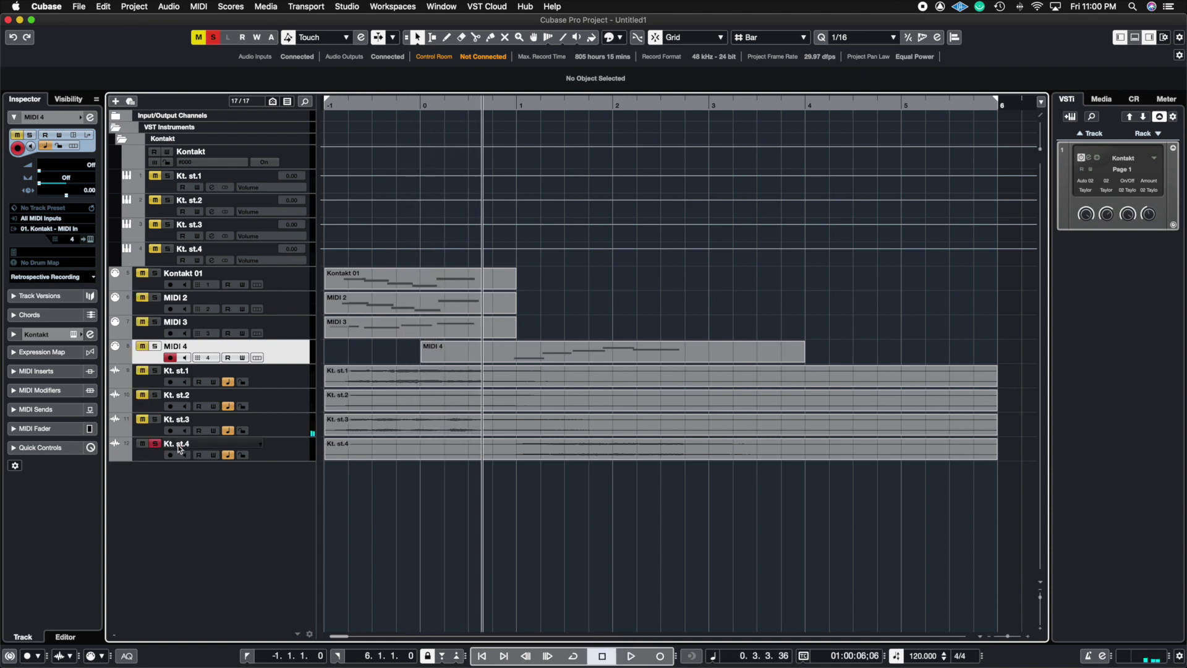
pyautogui.click(293, 431)
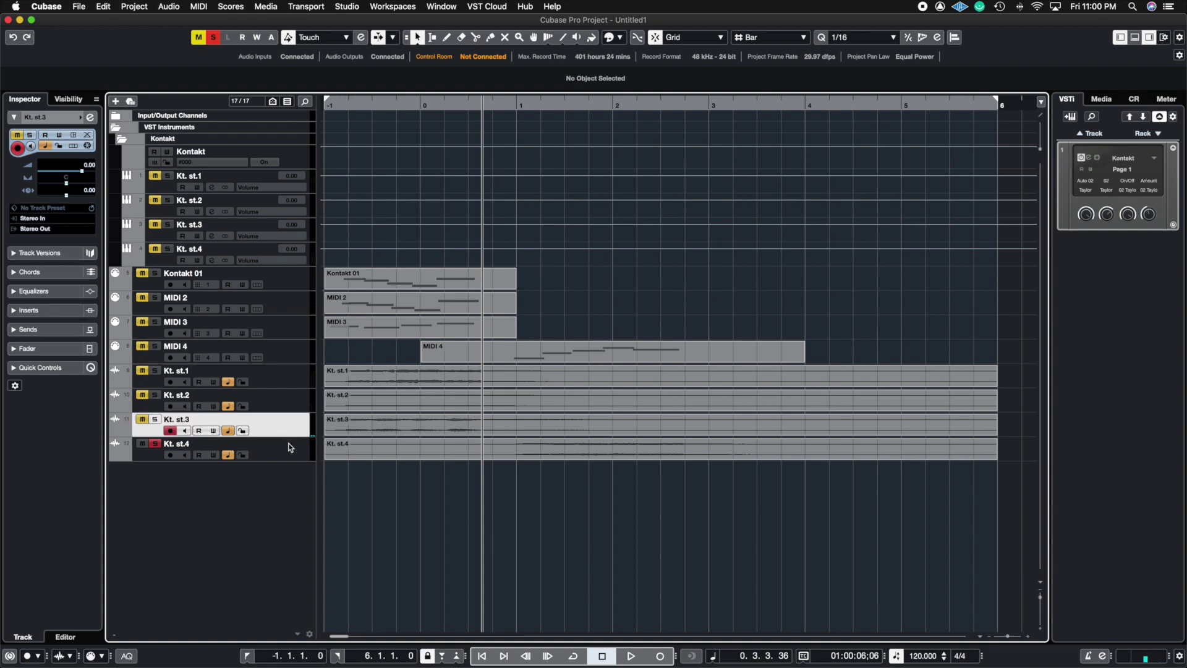
pyautogui.click(292, 448)
pyautogui.click(626, 655)
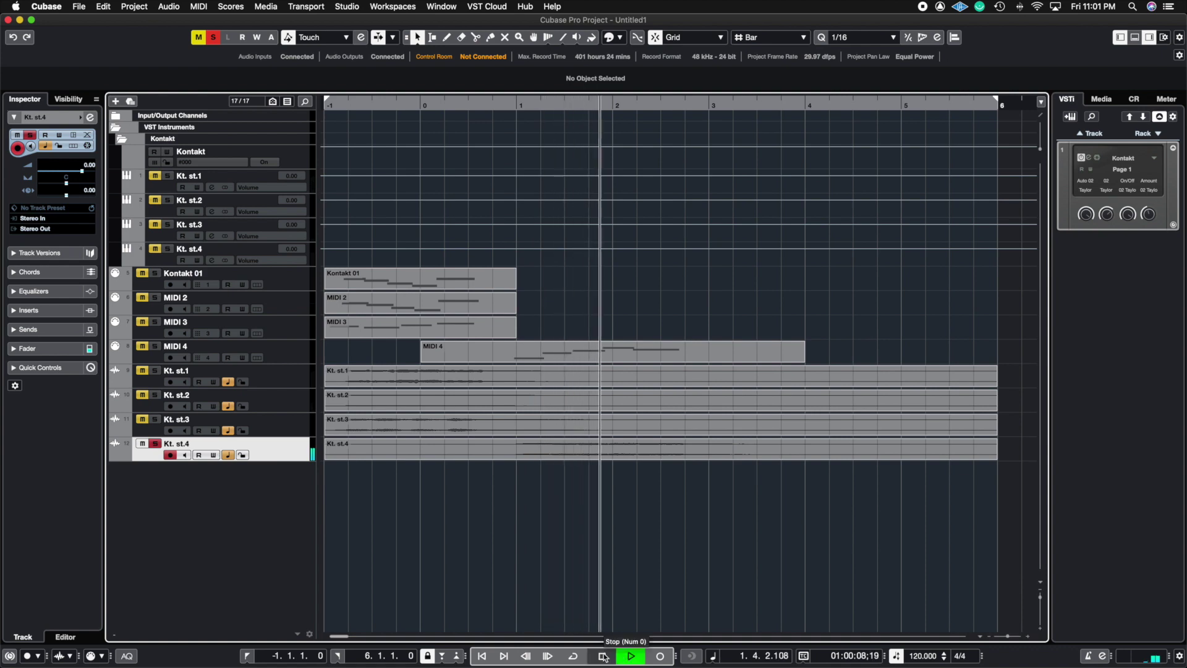
pyautogui.click(601, 657)
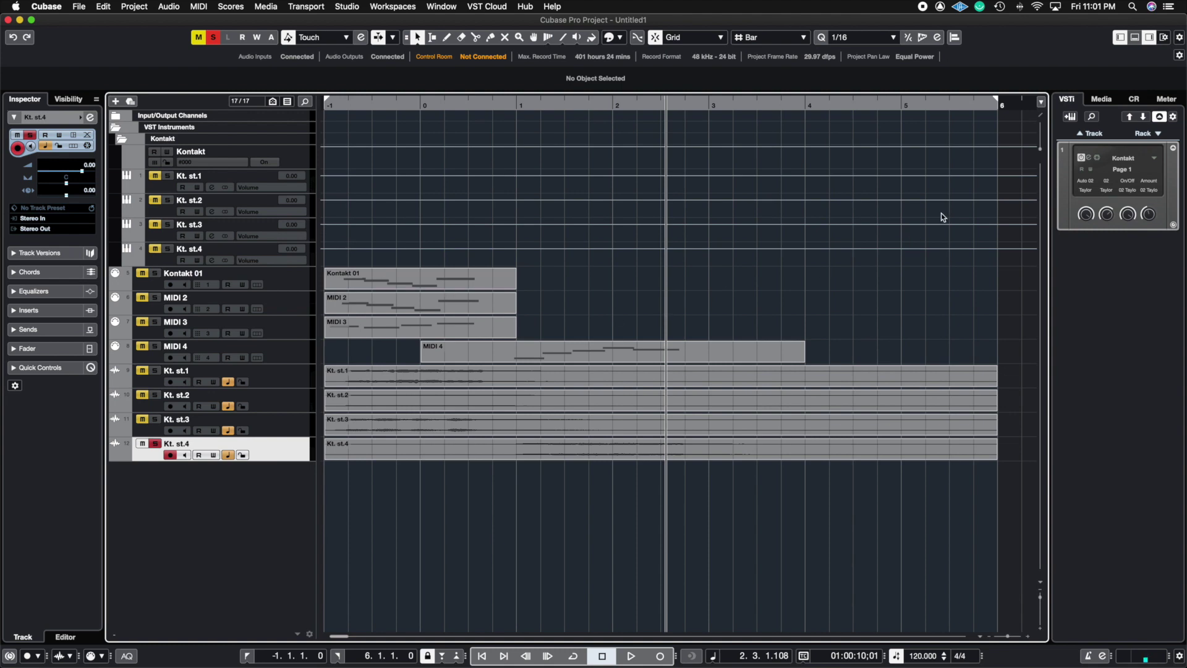
# - Open the Kontakt instrument window and look through the instruments loaded in its multi rack
pyautogui.click(1093, 158)
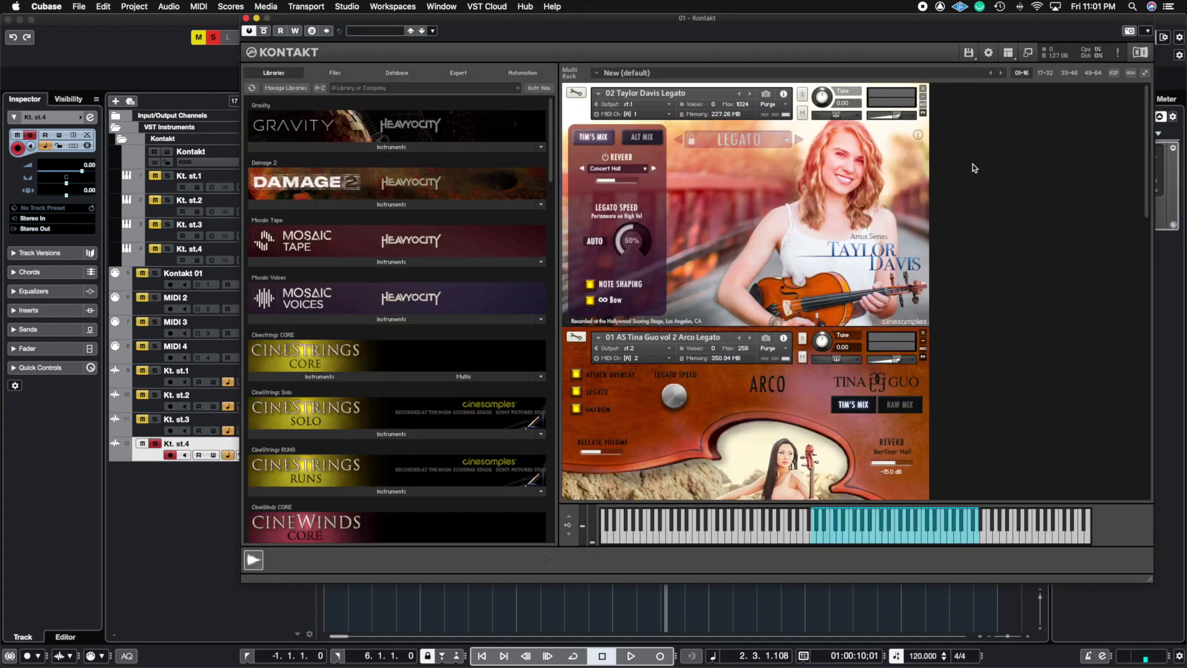
pyautogui.scroll(-10, 904, 236)
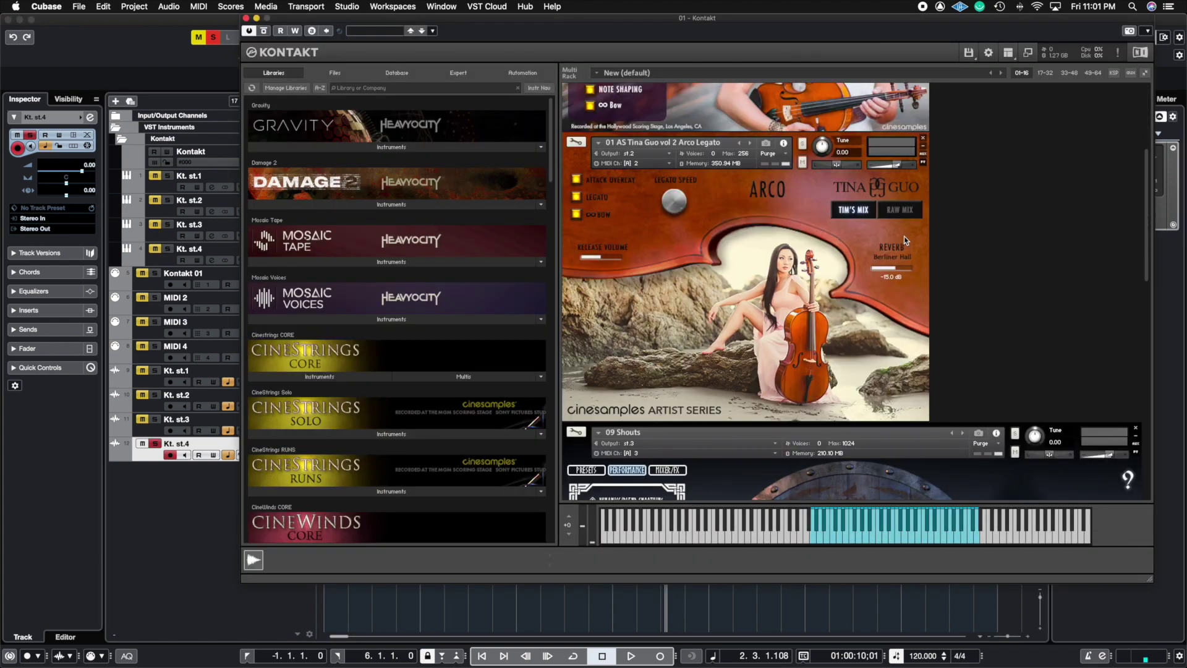
pyautogui.scroll(6, 904, 236)
pyautogui.scroll(4, 904, 236)
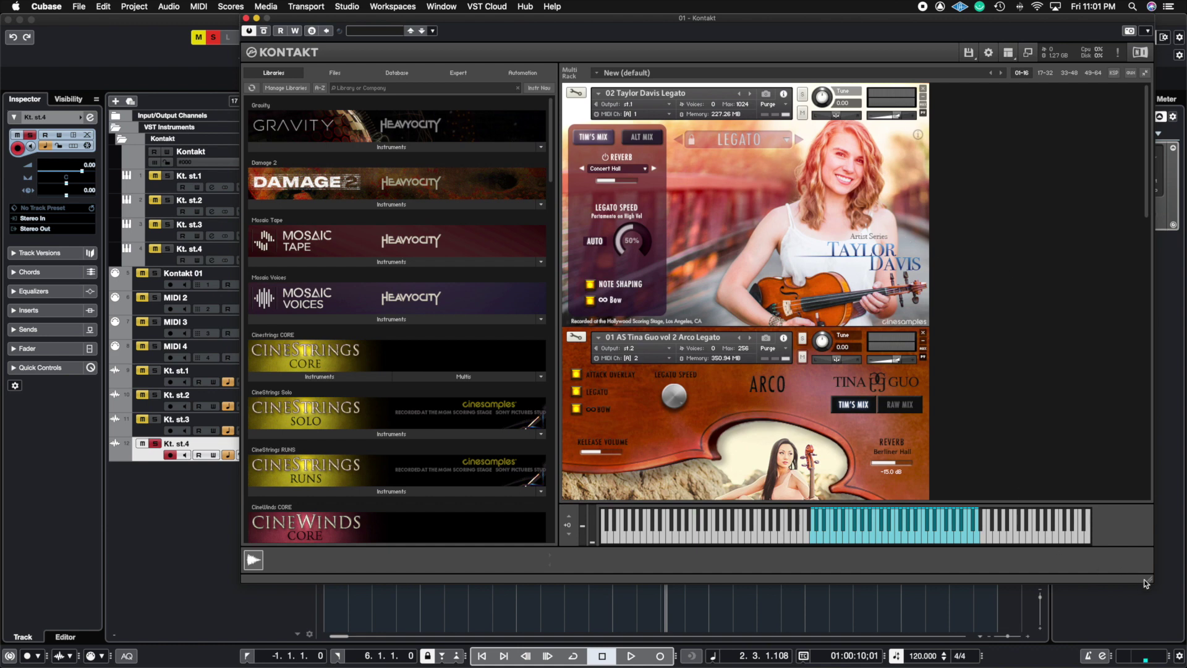
# - Shrink and reposition the Kontakt window over the project, and put it away to return to the track list
pyautogui.moveTo(1149, 583); pyautogui.dragTo(1005, 549)
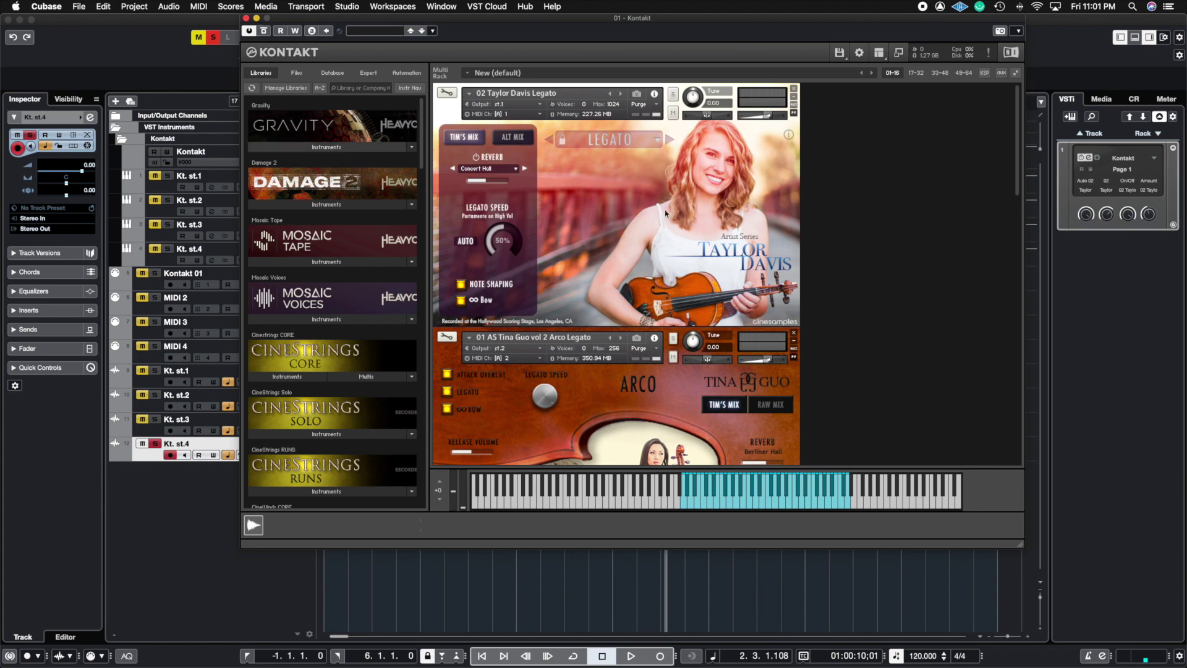
pyautogui.moveTo(1017, 136); pyautogui.dragTo(1036, 84)
pyautogui.moveTo(716, 32); pyautogui.dragTo(810, 67)
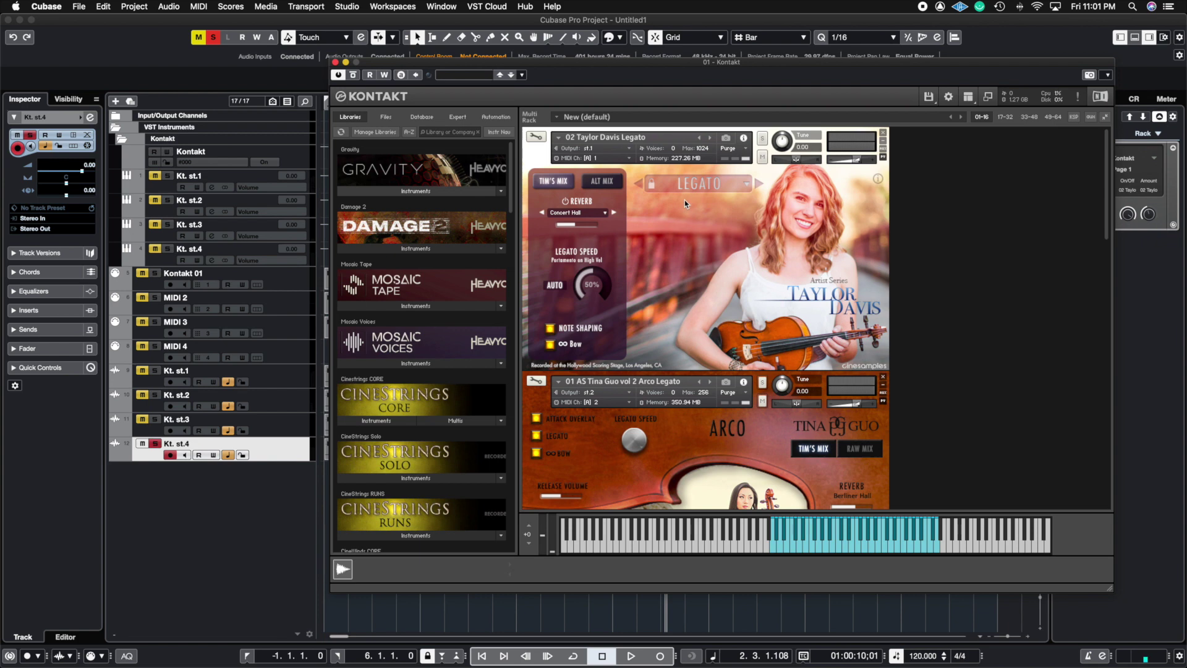
pyautogui.moveTo(691, 64); pyautogui.dragTo(643, 49)
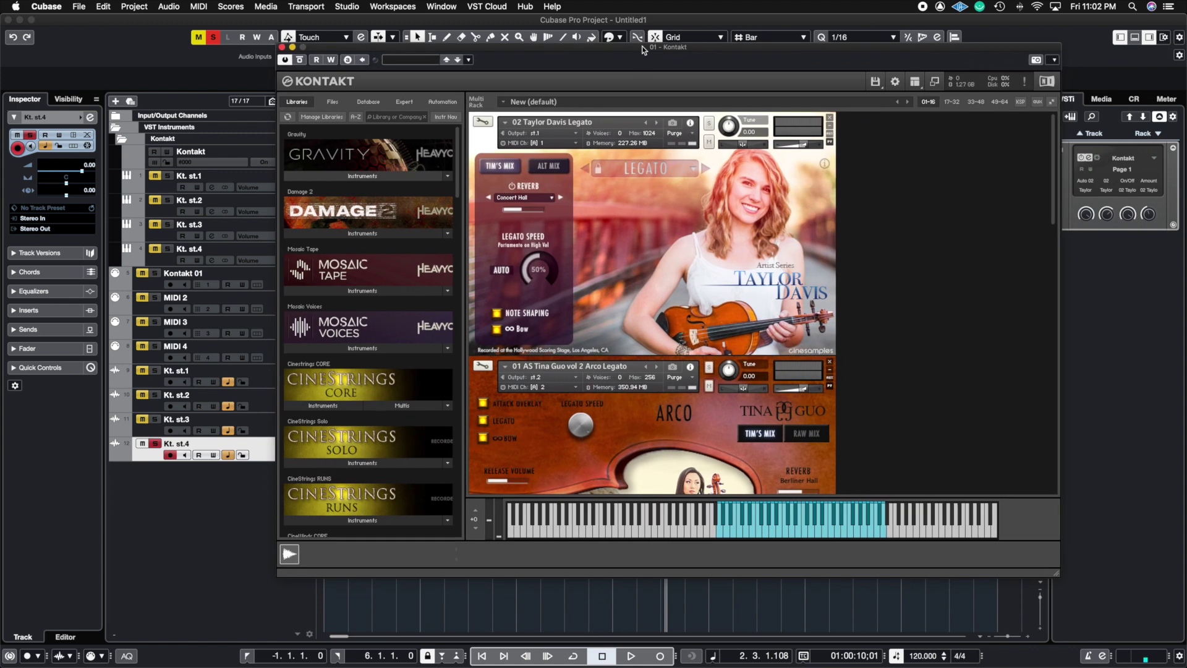
pyautogui.moveTo(643, 49); pyautogui.dragTo(544, 47)
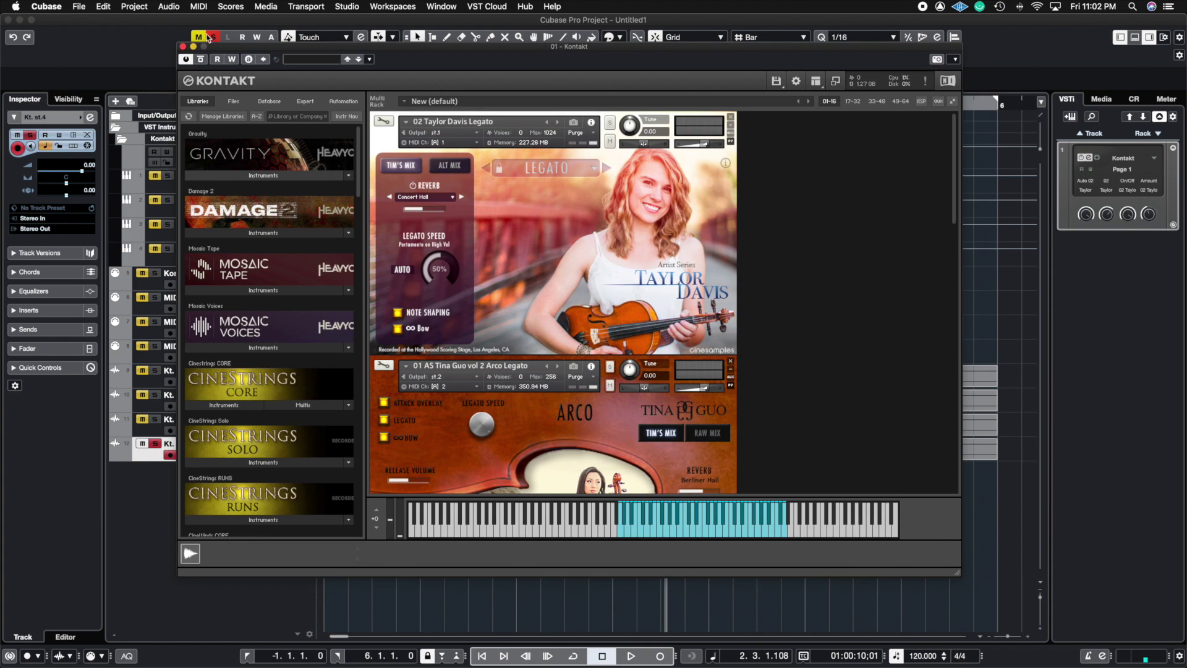
pyautogui.click(193, 47)
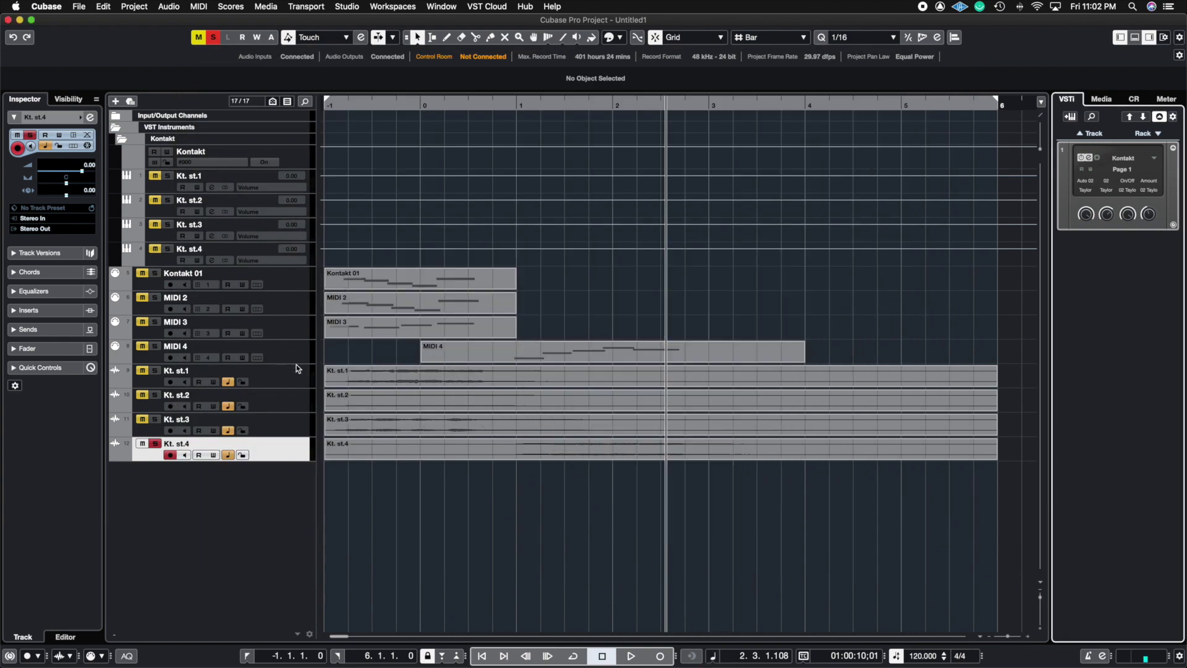
# - Move the tracks Kontakt 01, MIDI 2 to MIDI 4 and the audio tracks Kt. st.1 to Kt. st.4 into the Kontakt instrument folder
pyautogui.click(121, 139)
pyautogui.click(117, 128)
pyautogui.click(118, 128)
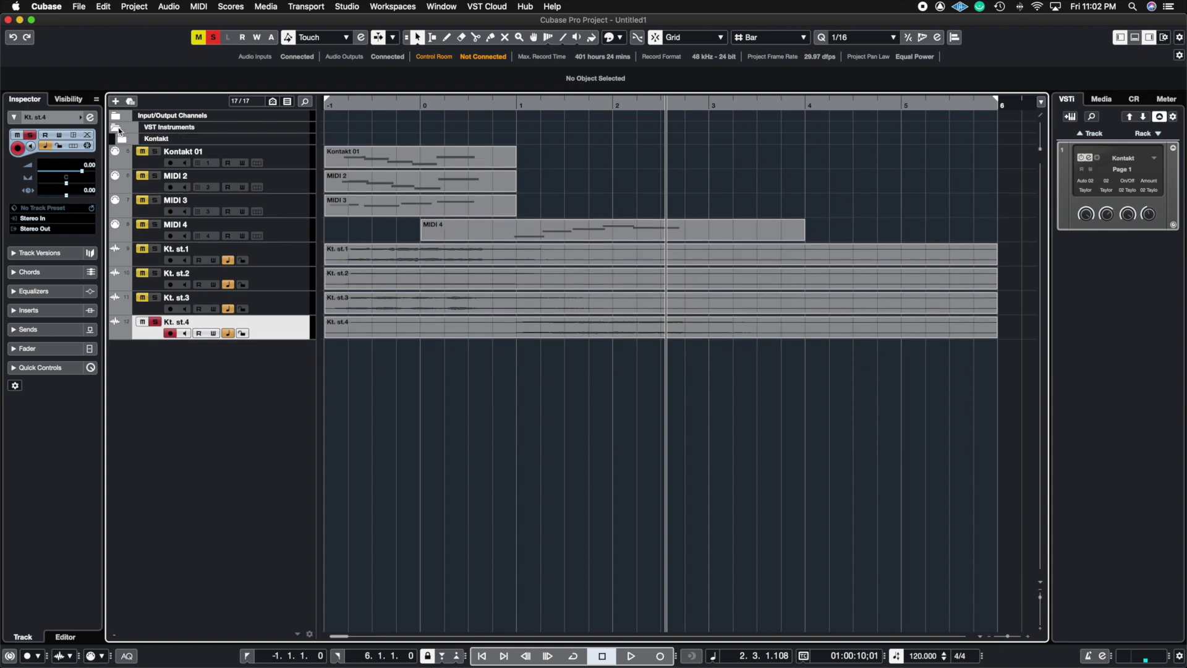
pyautogui.click(122, 139)
pyautogui.click(276, 279)
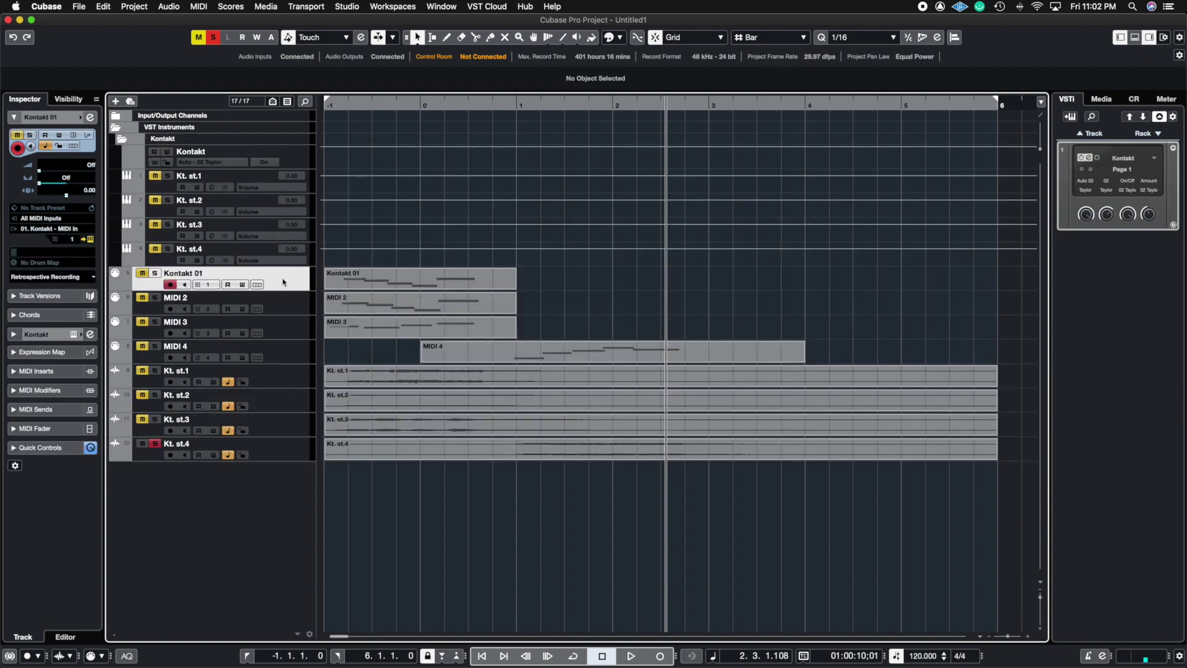
pyautogui.keyDown('shift'); pyautogui.click(282, 456); pyautogui.keyUp('shift')
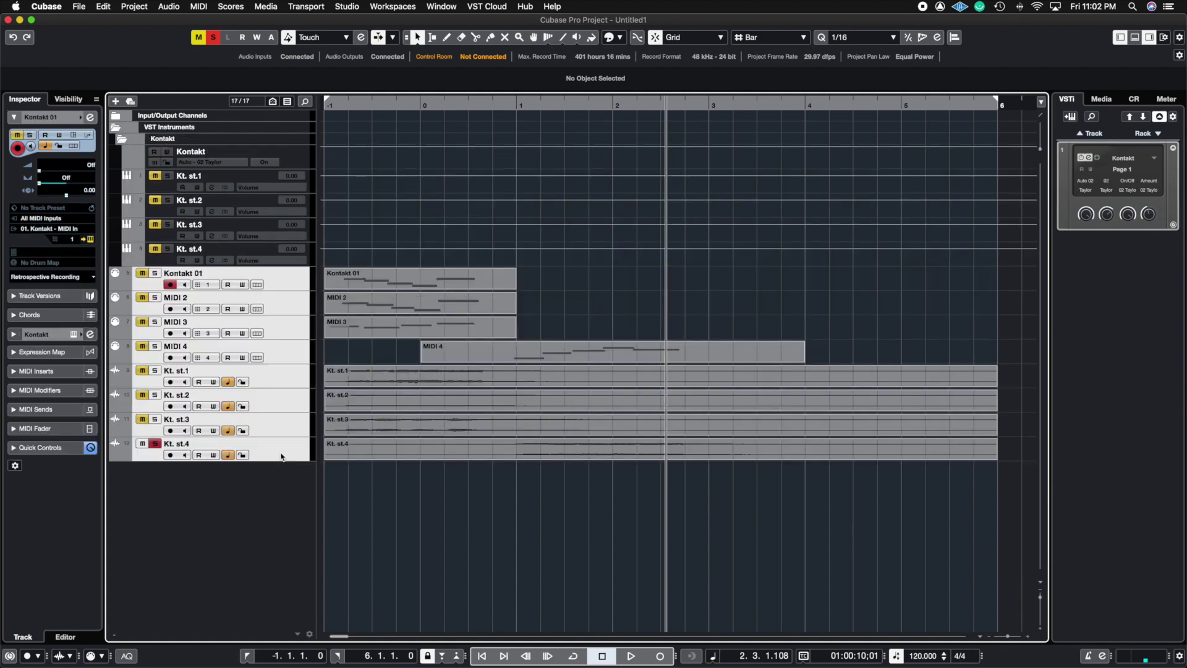
pyautogui.moveTo(290, 279); pyautogui.dragTo(291, 158)
# - Collapse and expand the Kontakt folder to check that it holds the MIDI, audio and instrument output tracks together
pyautogui.click(123, 140)
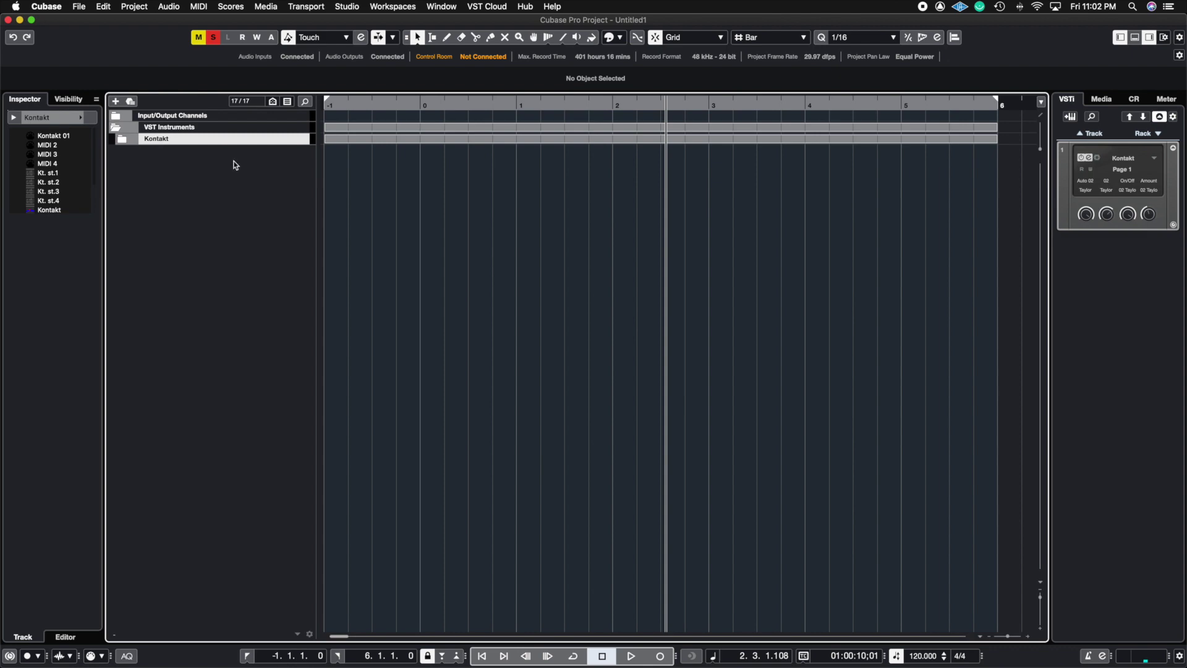
pyautogui.click(123, 140)
pyautogui.click(121, 139)
pyautogui.rightClick(172, 143)
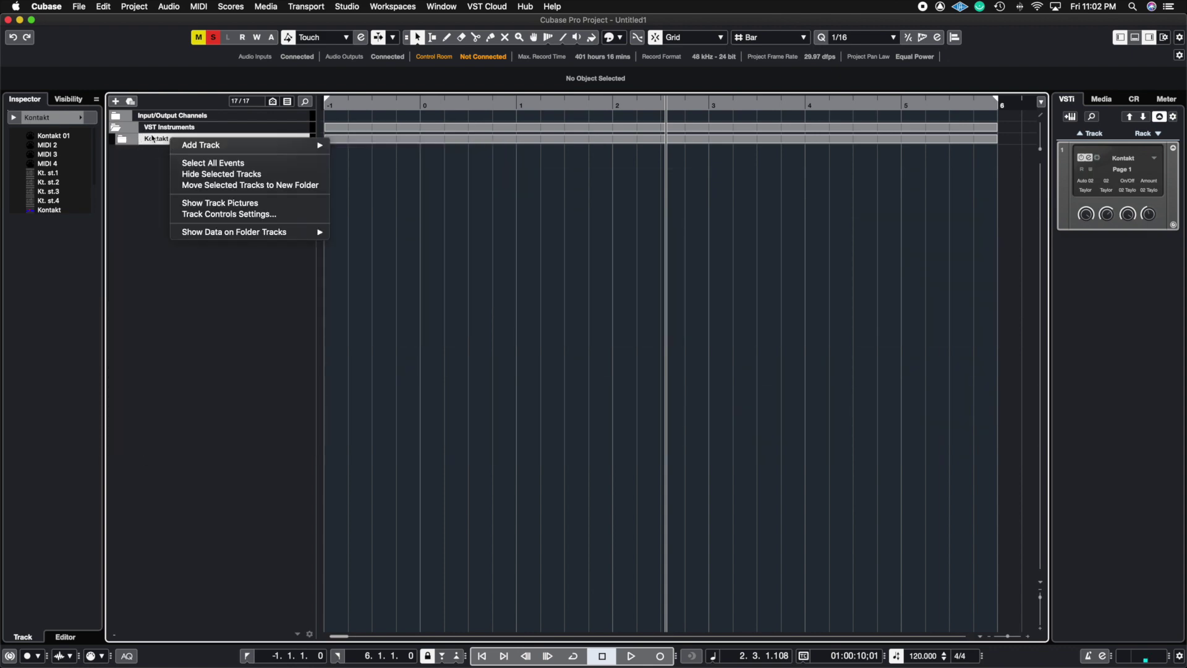
pyautogui.click(158, 130)
pyautogui.click(160, 131)
pyautogui.click(122, 140)
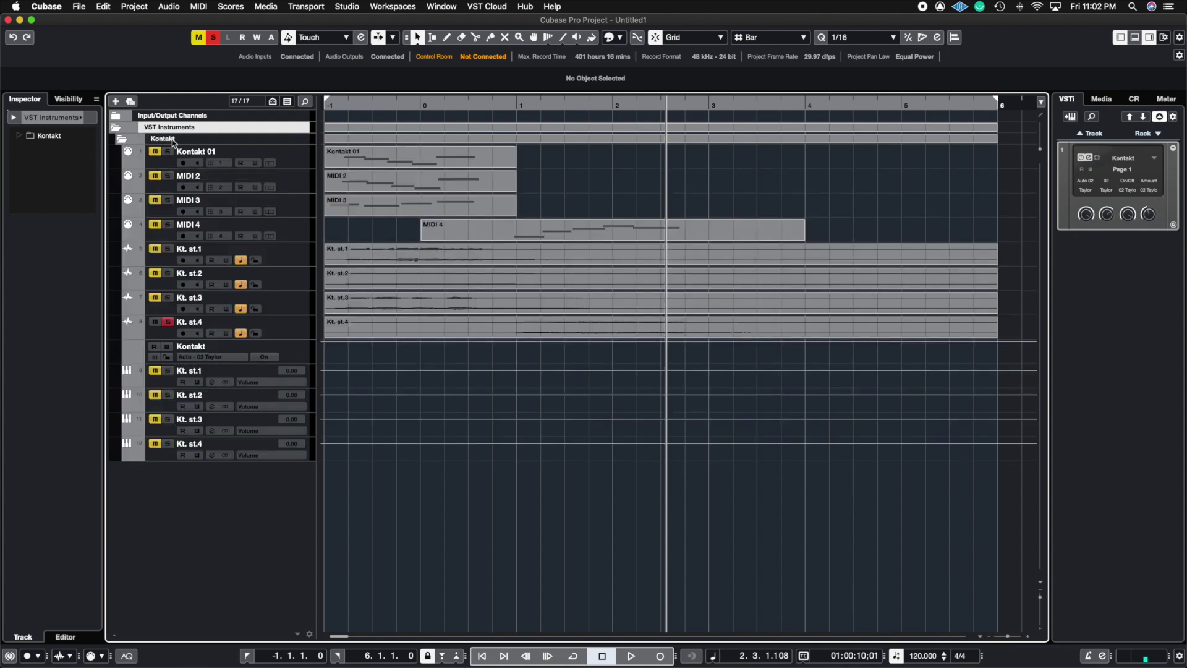
# - Inspect the Kontakt 01 track name and the Kt. st.1 audio track, and fold and unfold the Kontakt folder once more
pyautogui.doubleClick(204, 151)
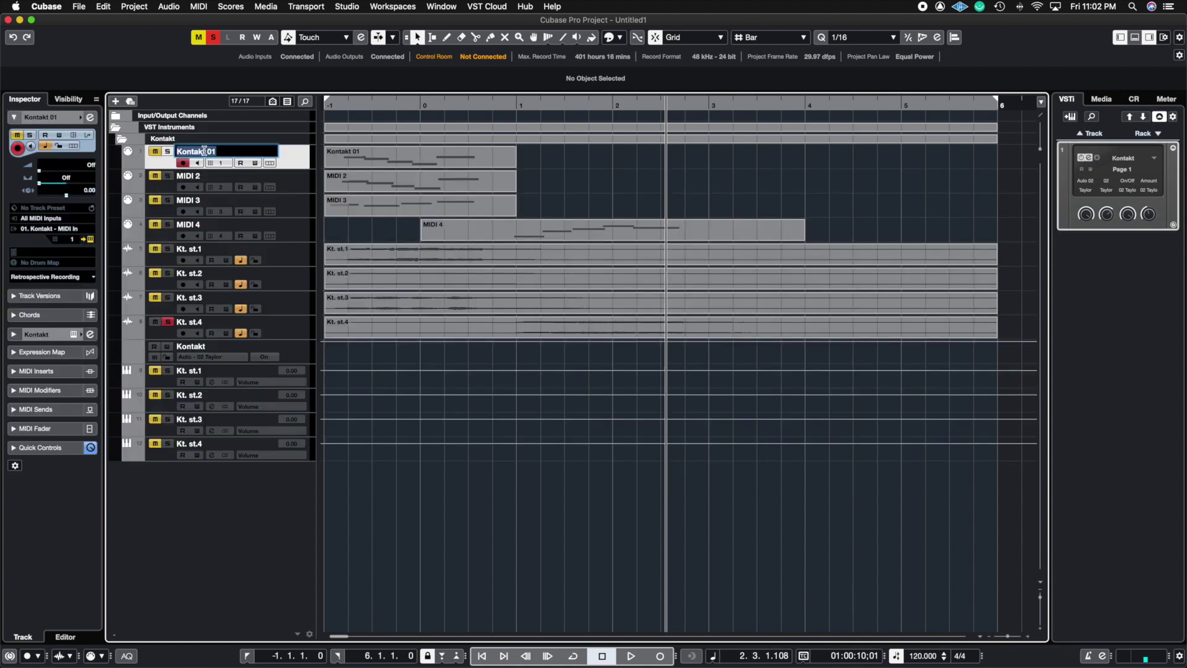
pyautogui.press('Return')
pyautogui.click(190, 250)
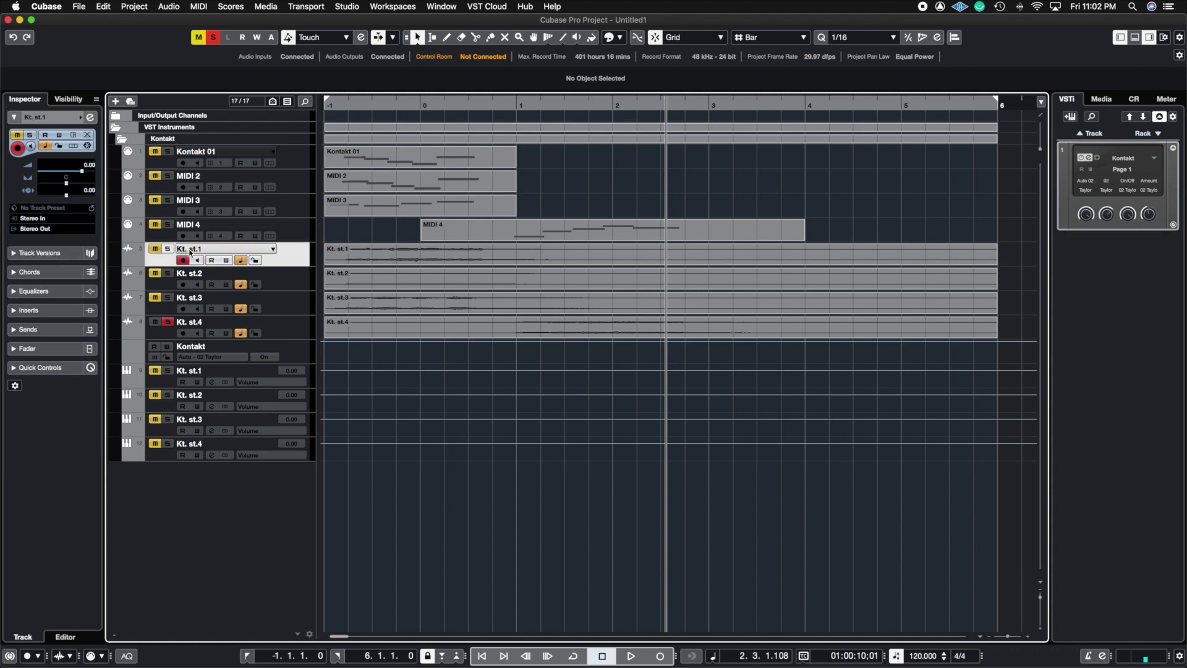
pyautogui.click(121, 140)
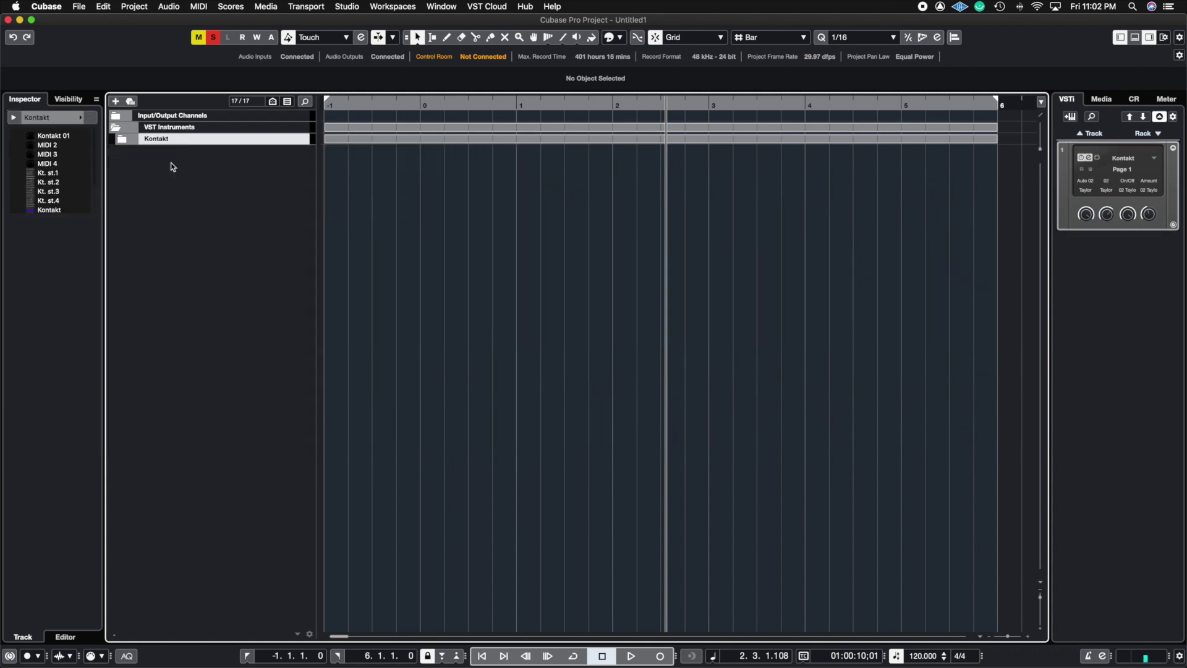
pyautogui.click(122, 140)
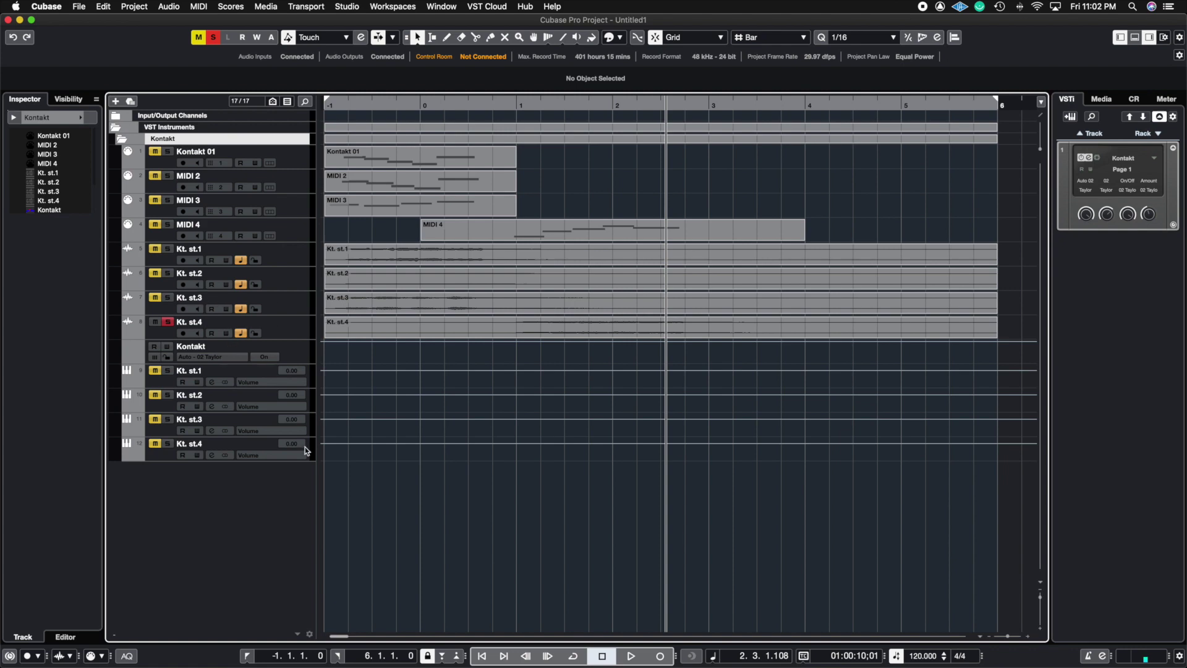